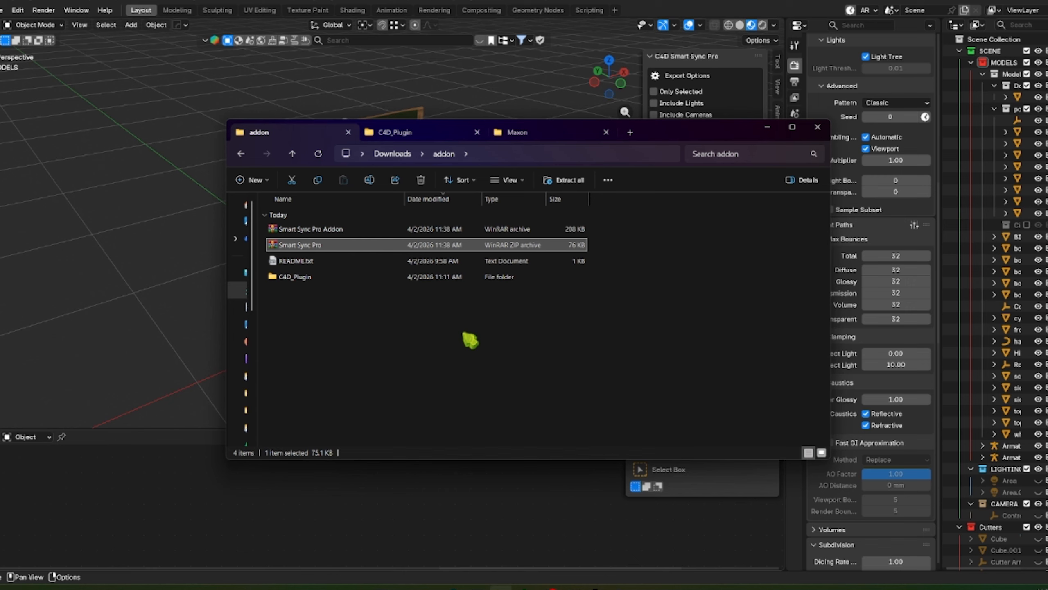
# Step: Copy all the files inside the addon's C4D_Plugin folder
pyautogui.click(300, 276)
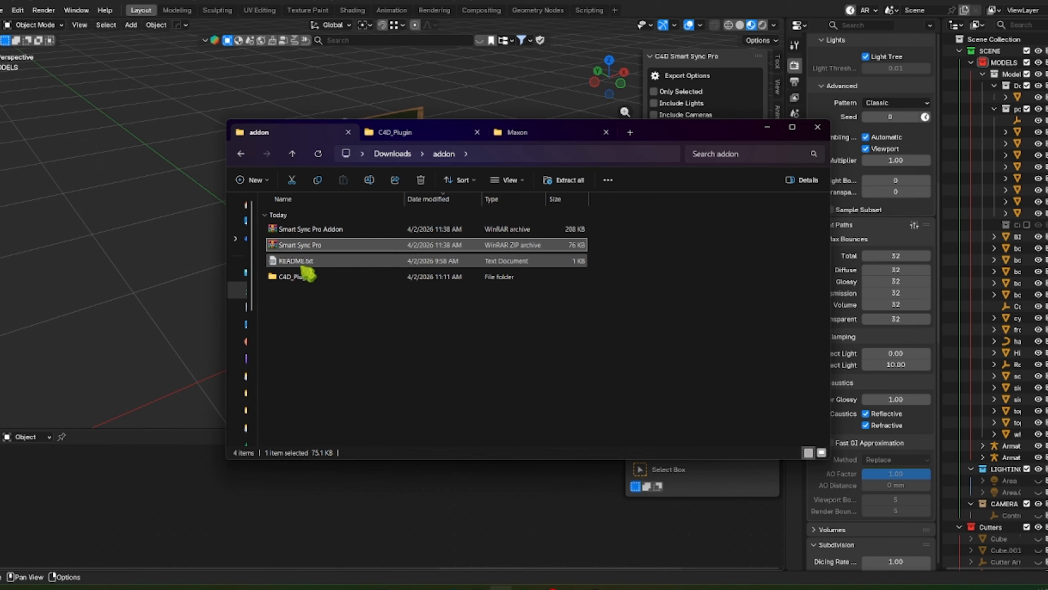
pyautogui.doubleClick(298, 277)
pyautogui.hotkey('ctrl', 'a')
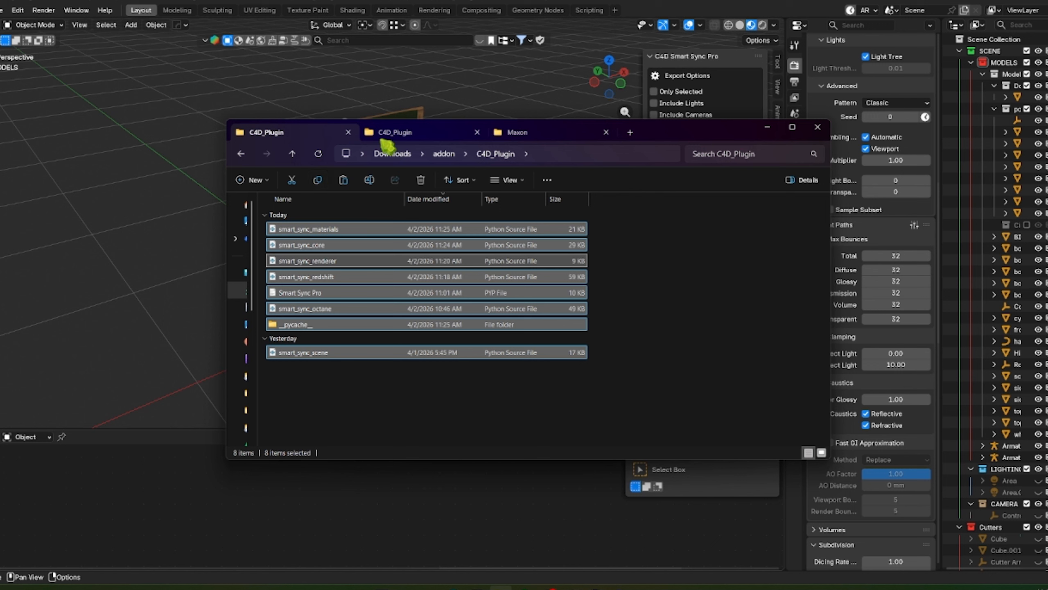
# Step: Open the plugins folder inside Maxon Cinema 4D 2026_1ABCDC12 in the Maxon roaming data folder
pyautogui.click(512, 136)
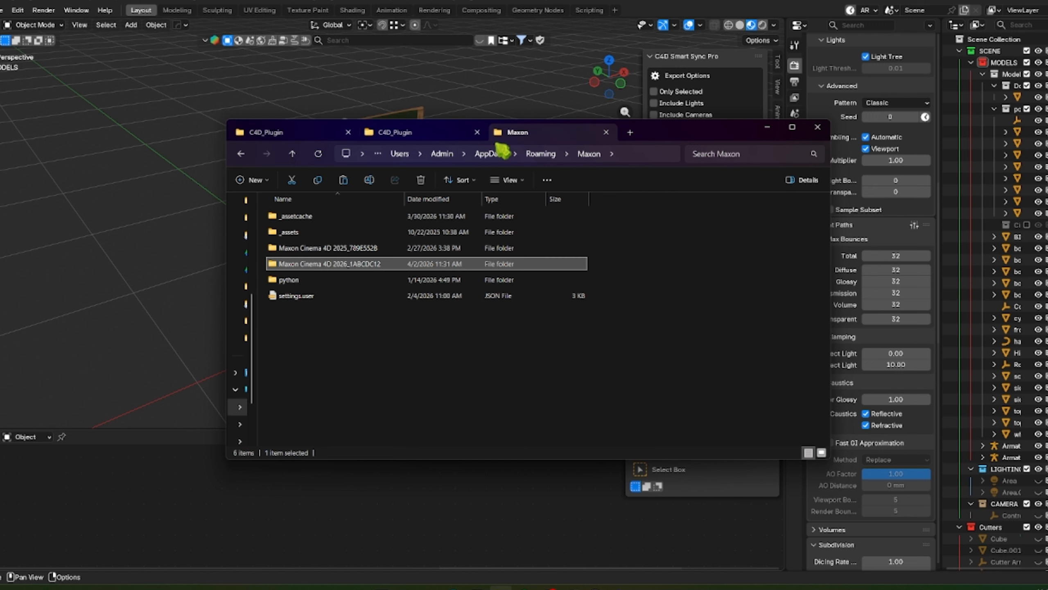
pyautogui.doubleClick(315, 267)
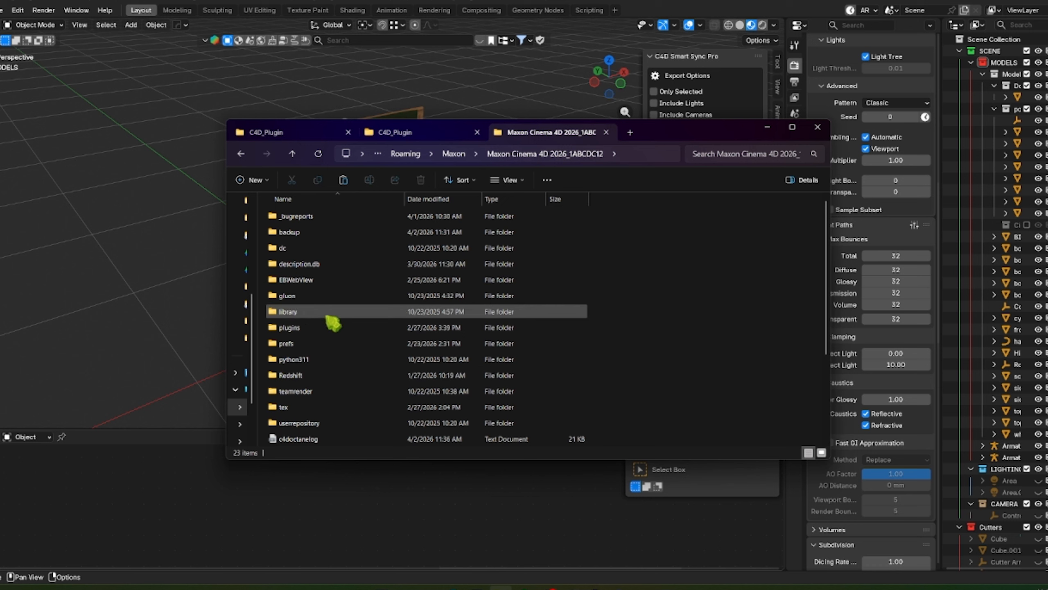
pyautogui.doubleClick(309, 328)
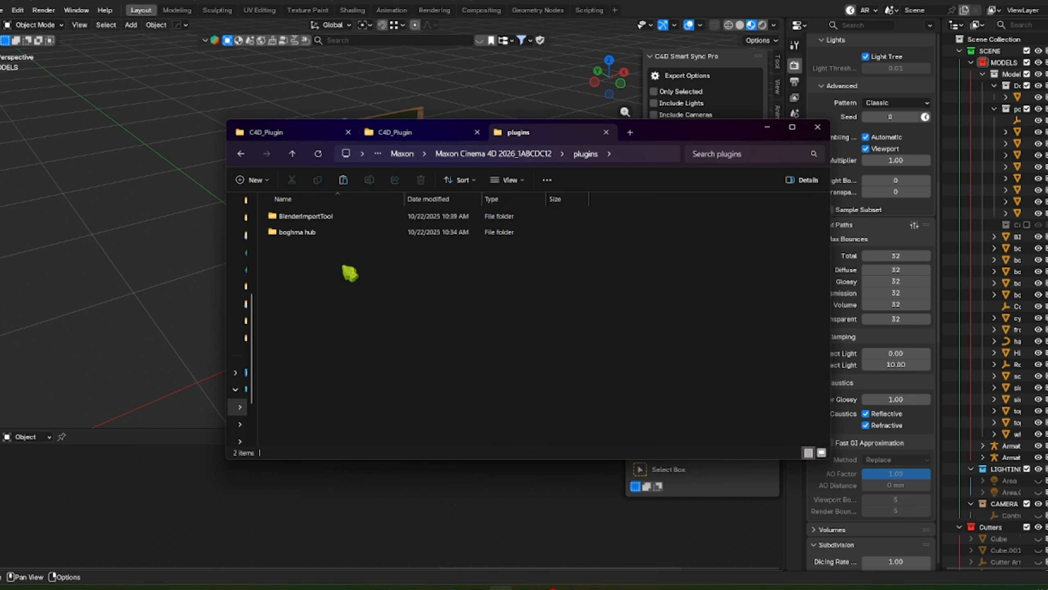
# Step: Create a folder named Smart Sync Pro in the plugins folder and paste the copied plugin files into it
pyautogui.rightClick(350, 272)
pyautogui.moveTo(489, 383)
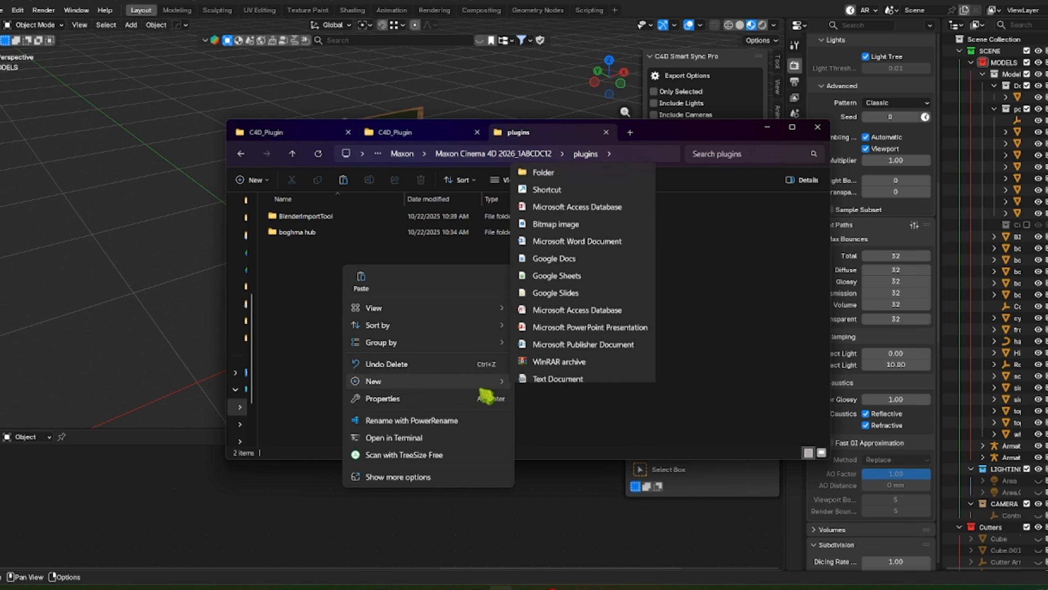
pyautogui.click(539, 122)
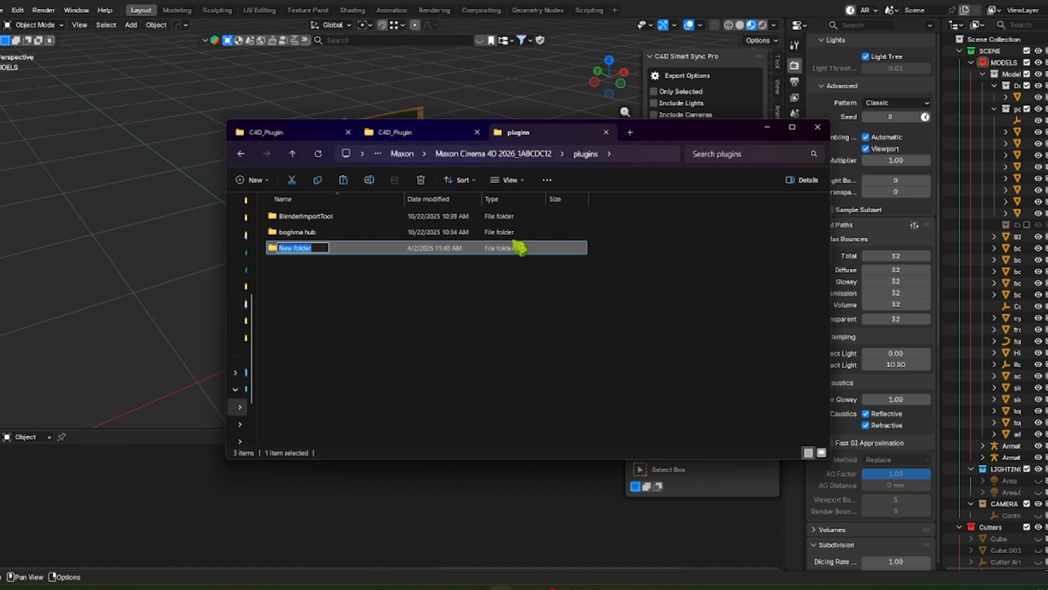
pyautogui.write('Sy')
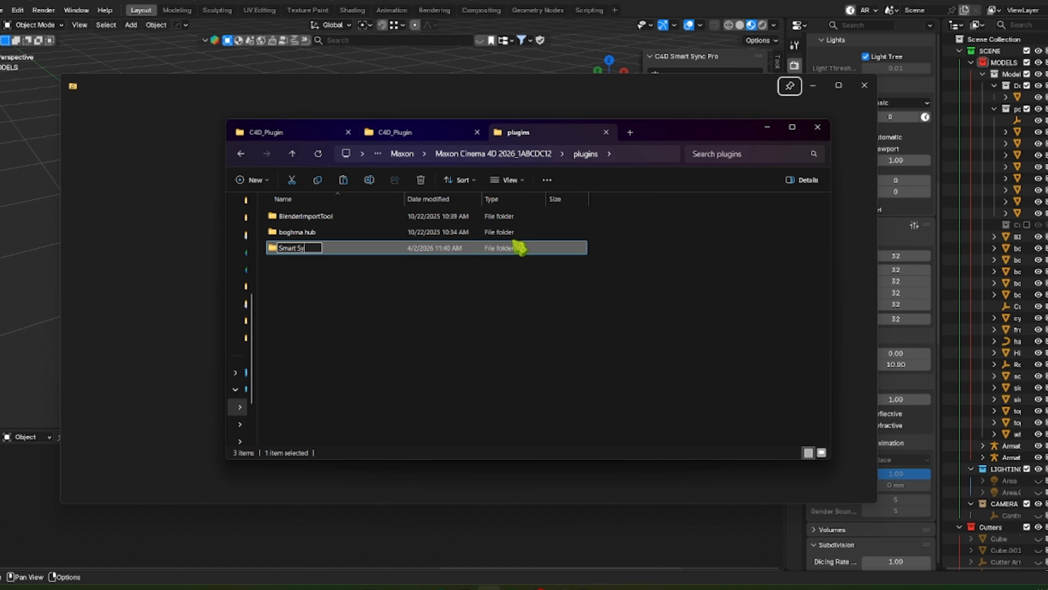
pyautogui.write('nc P')
pyautogui.press('Return')
pyautogui.press('Return')
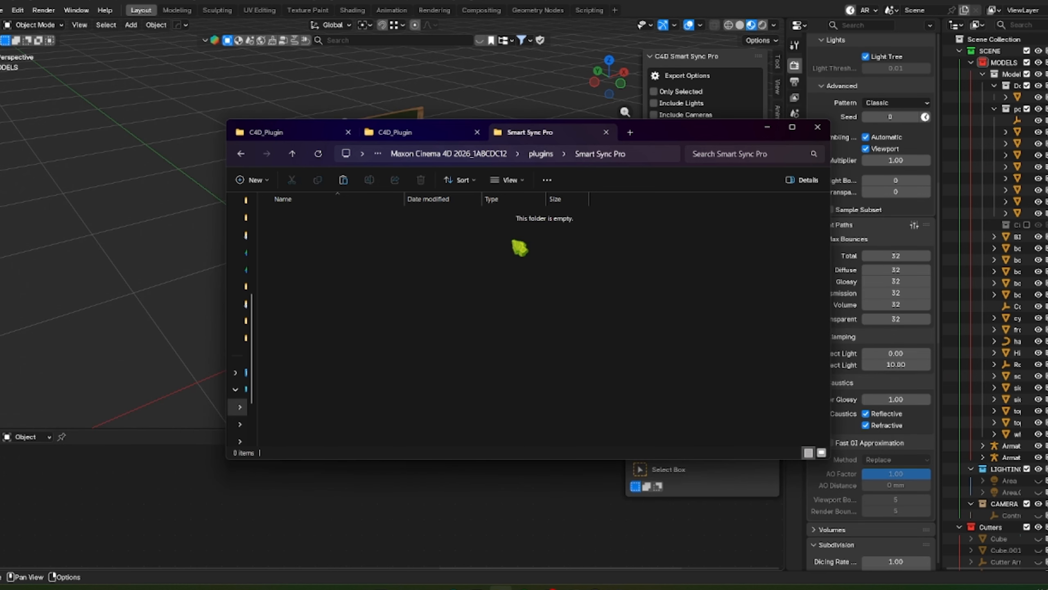
pyautogui.rightClick(405, 272)
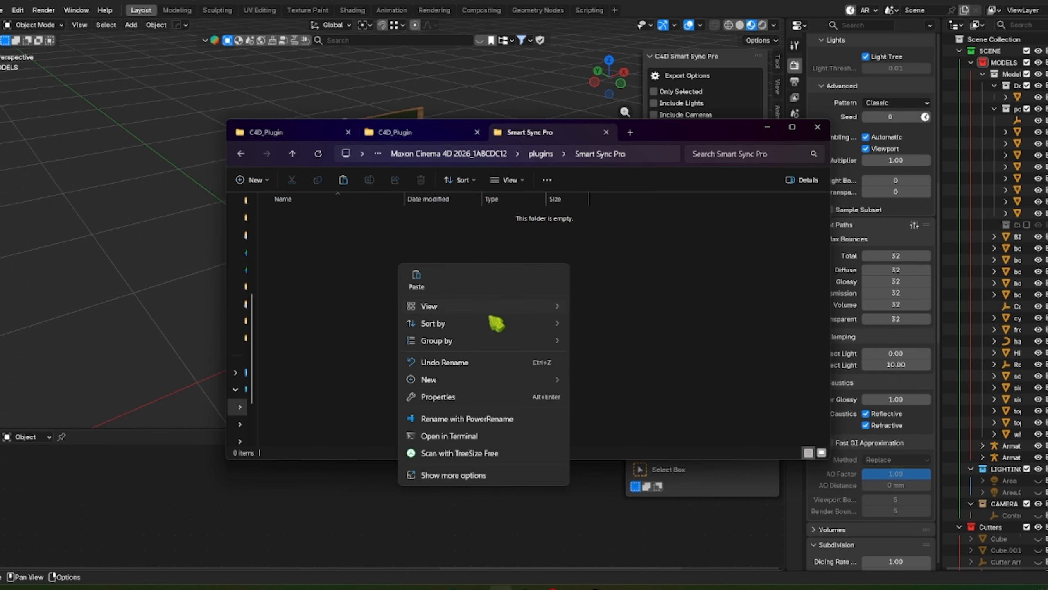
pyautogui.click(417, 278)
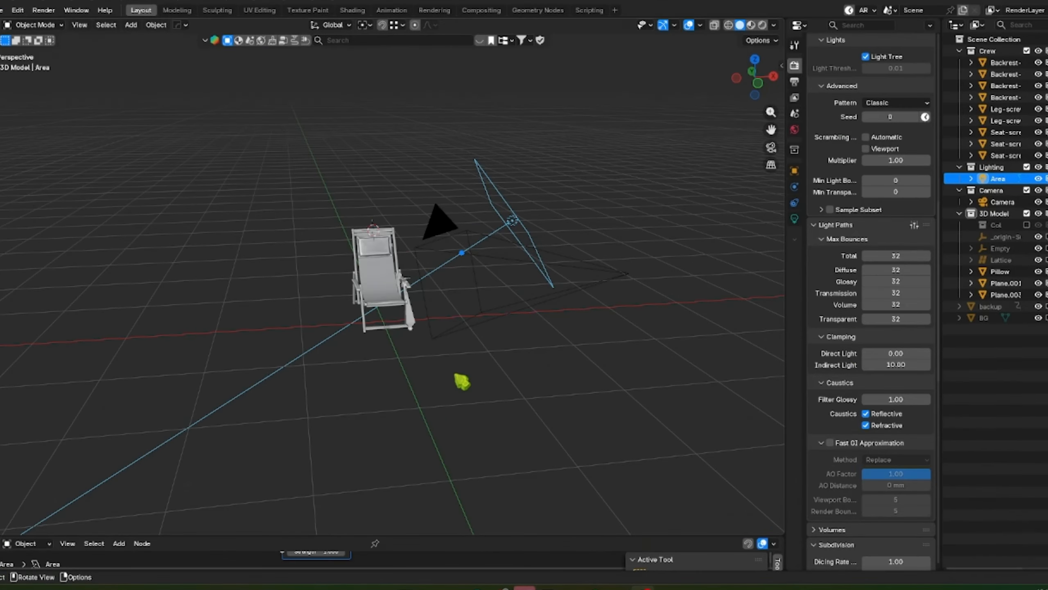
# Step: Launch Cinema 4D 2026 while the deckchair scene stays open in Blender
pyautogui.moveTo(511, 291); pyautogui.dragTo(493, 331, button='middle')
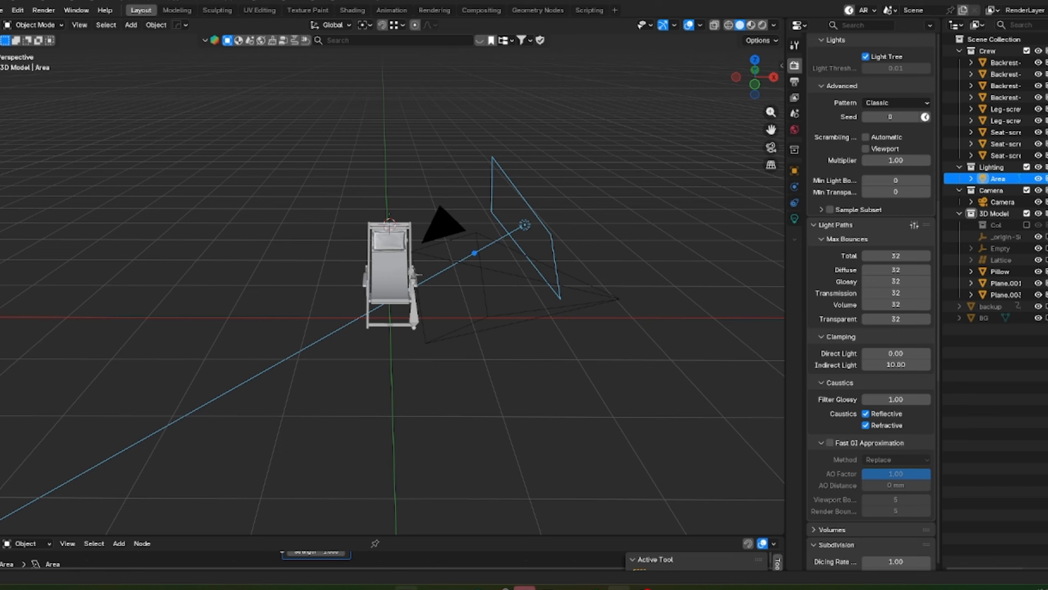
pyautogui.moveTo(426, 464); pyautogui.dragTo(370, 515, button='middle')
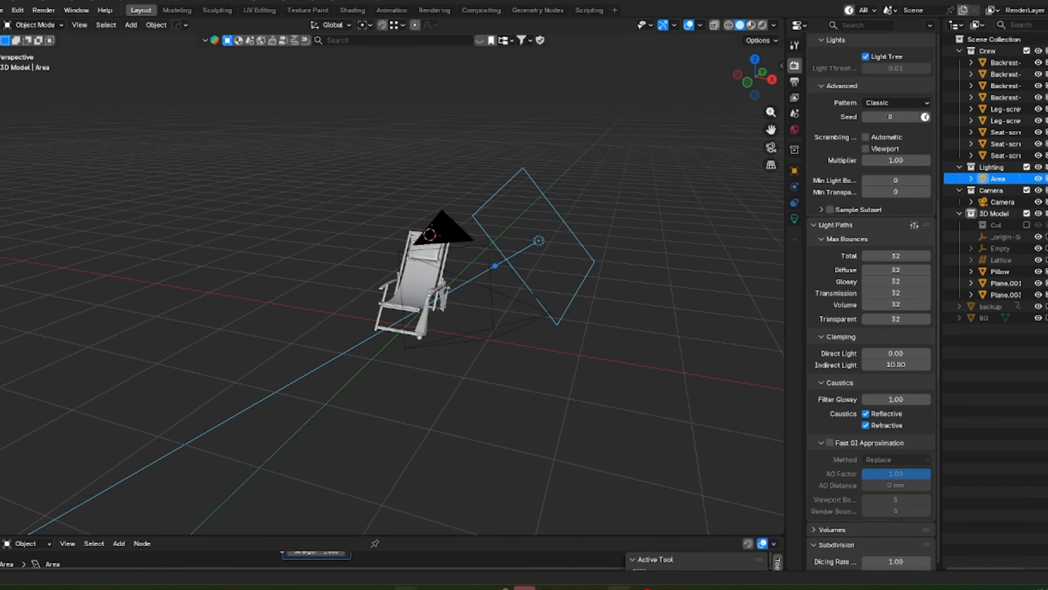
pyautogui.press('super')
pyautogui.click(544, 281)
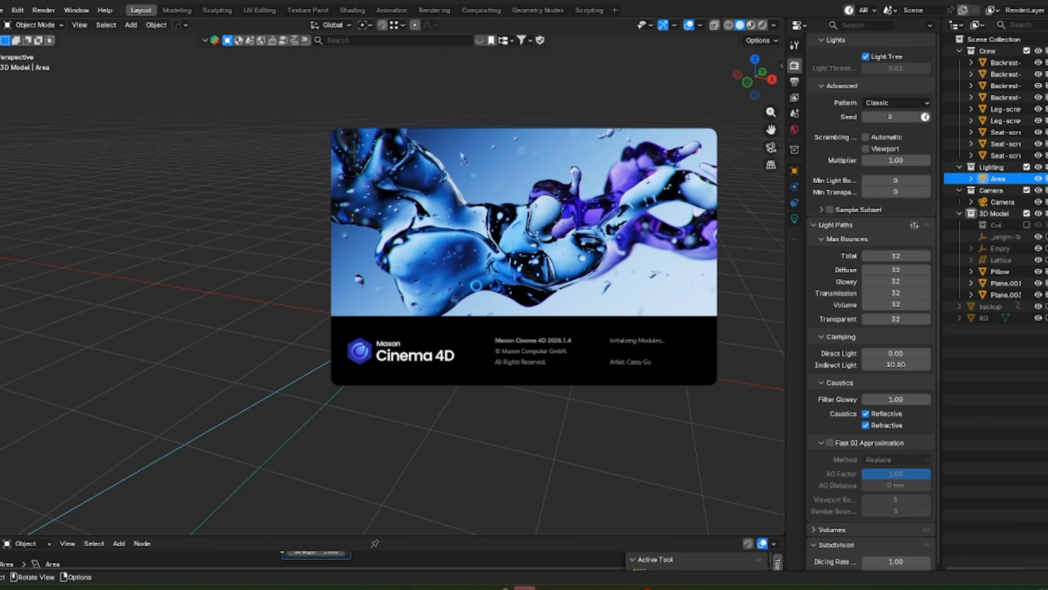
# Step: Hide the camera and the Area light in Blender's deckchair scene
pyautogui.click(190, 308)
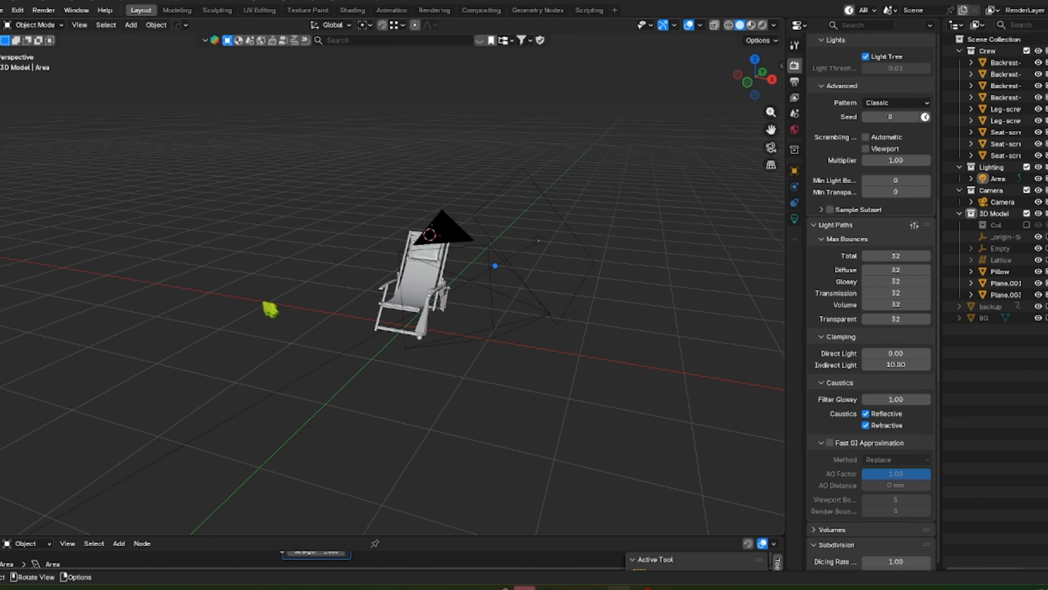
pyautogui.moveTo(263, 302); pyautogui.dragTo(473, 343, button='middle')
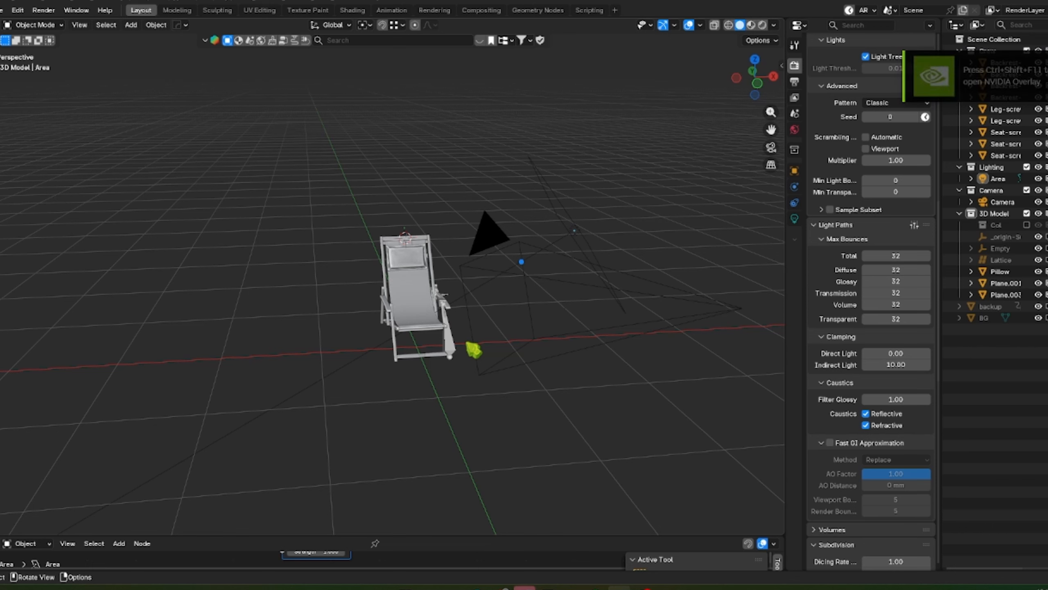
pyautogui.moveTo(533, 242); pyautogui.dragTo(428, 241, button='middle')
pyautogui.click(479, 225)
pyautogui.press('h')
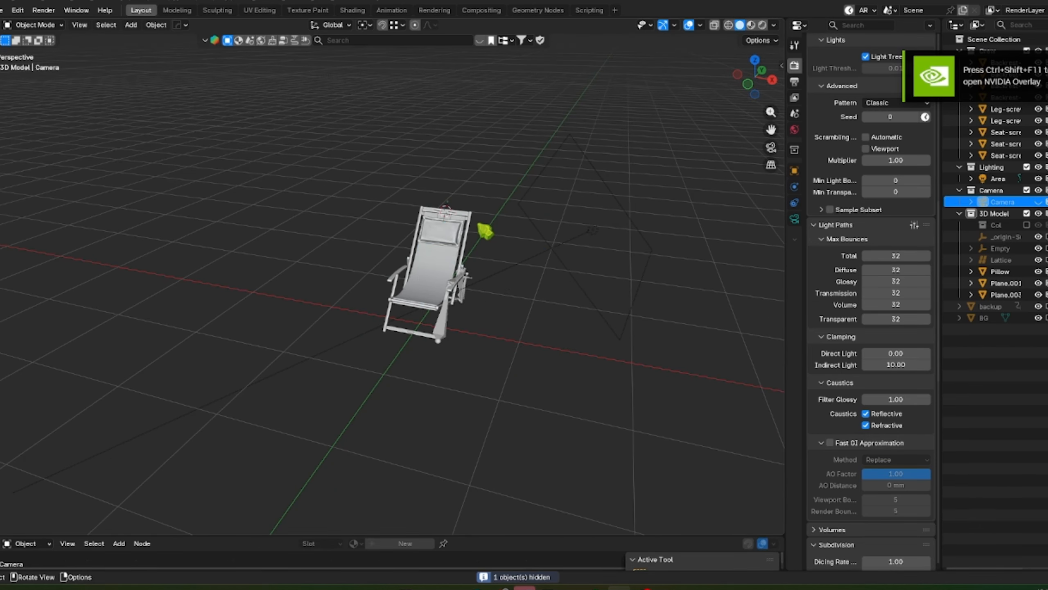
pyautogui.click(525, 217)
pyautogui.moveTo(527, 228); pyautogui.dragTo(526, 274, button='middle')
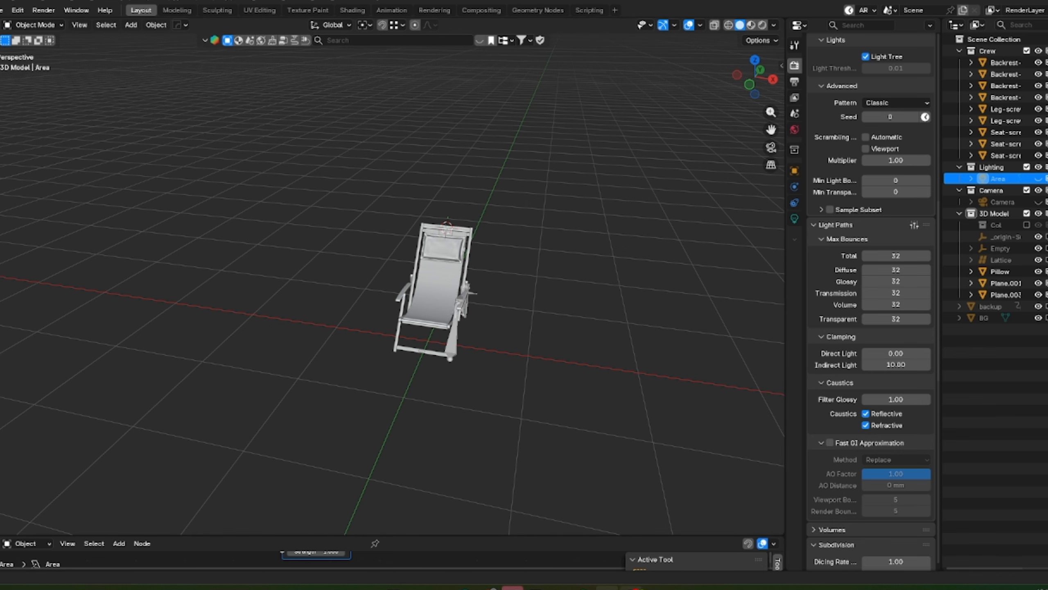
# Step: Select all visible deckchair objects and export the scene to C4D with Only Selected, Include Lights and Include Cameras turned off
pyautogui.scroll(3, 401, 305)
pyautogui.moveTo(436, 315); pyautogui.dragTo(367, 286, button='middle')
pyautogui.keyDown('shift'); pyautogui.moveTo(488, 348); pyautogui.dragTo(403, 215, button='middle'); pyautogui.keyUp('shift')
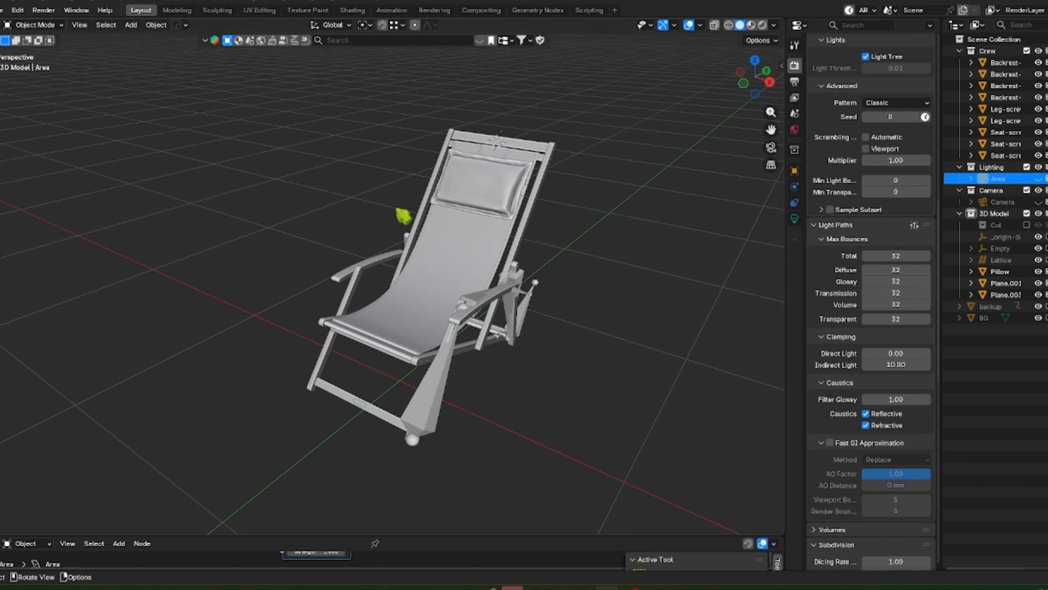
pyautogui.press('n')
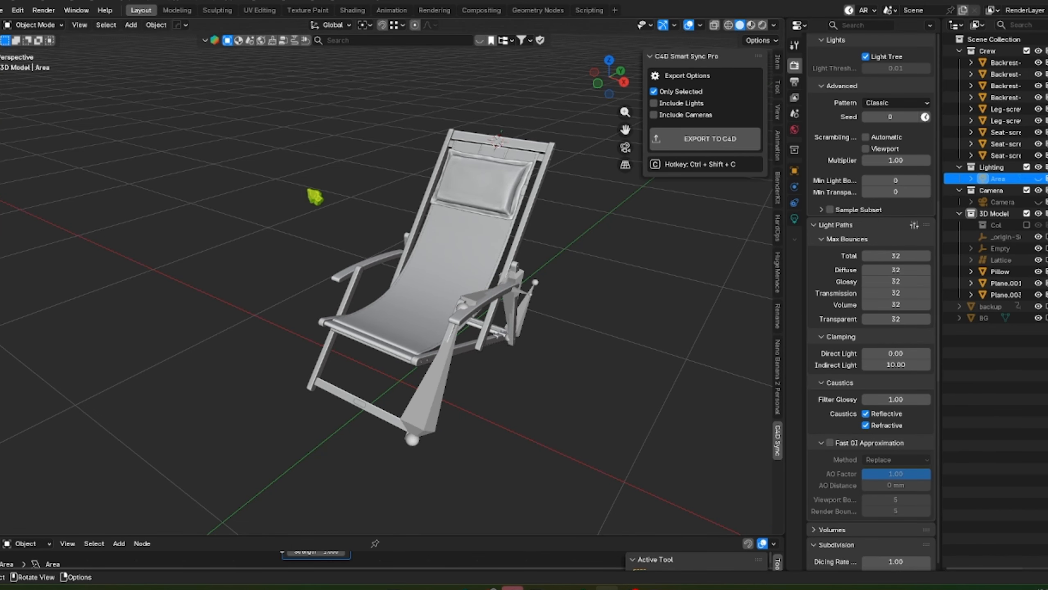
pyautogui.press('a')
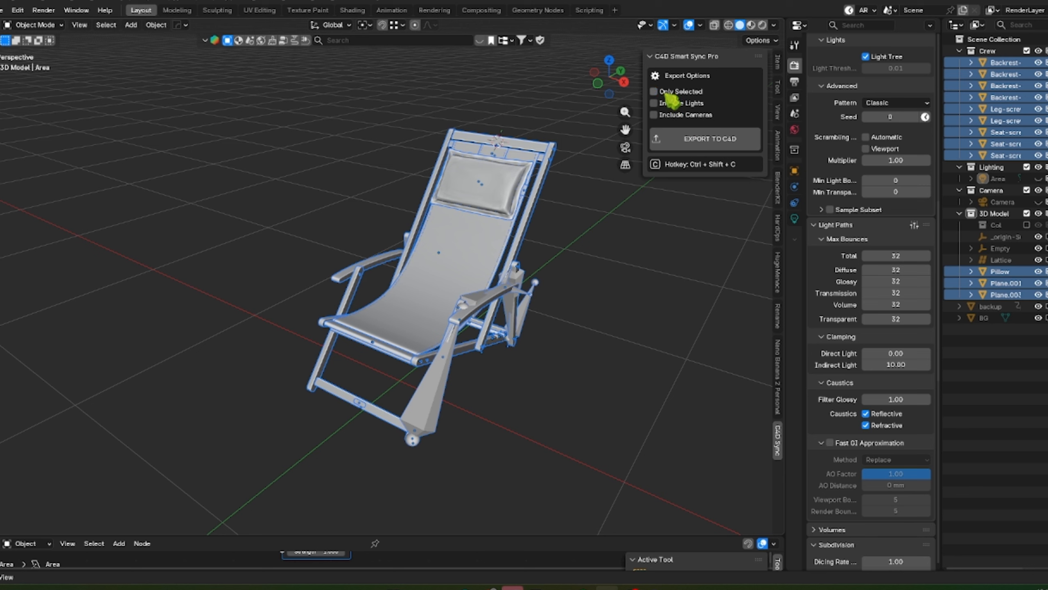
pyautogui.click(713, 147)
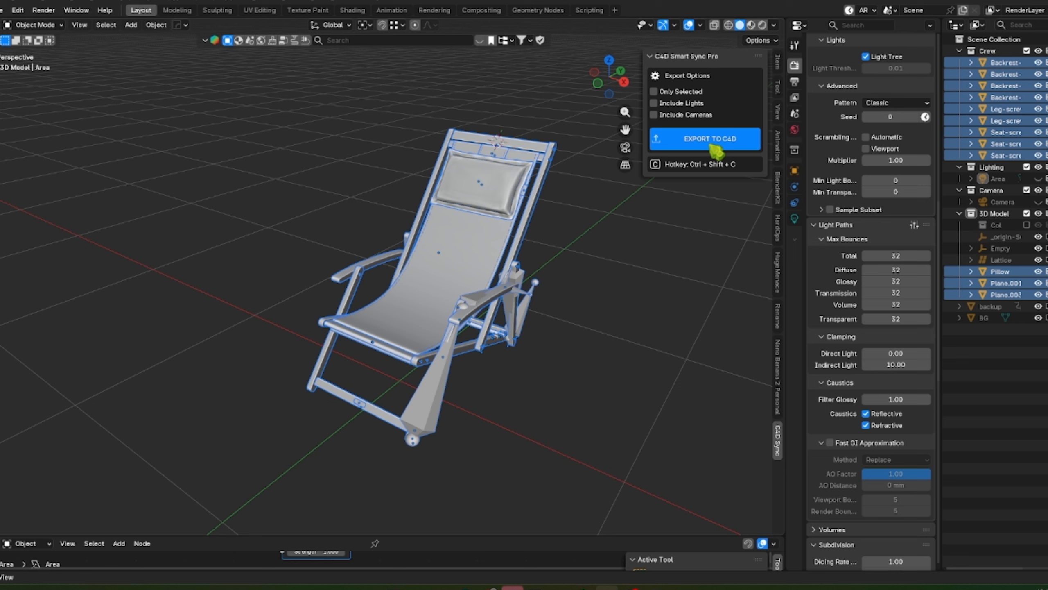
pyautogui.click(712, 147)
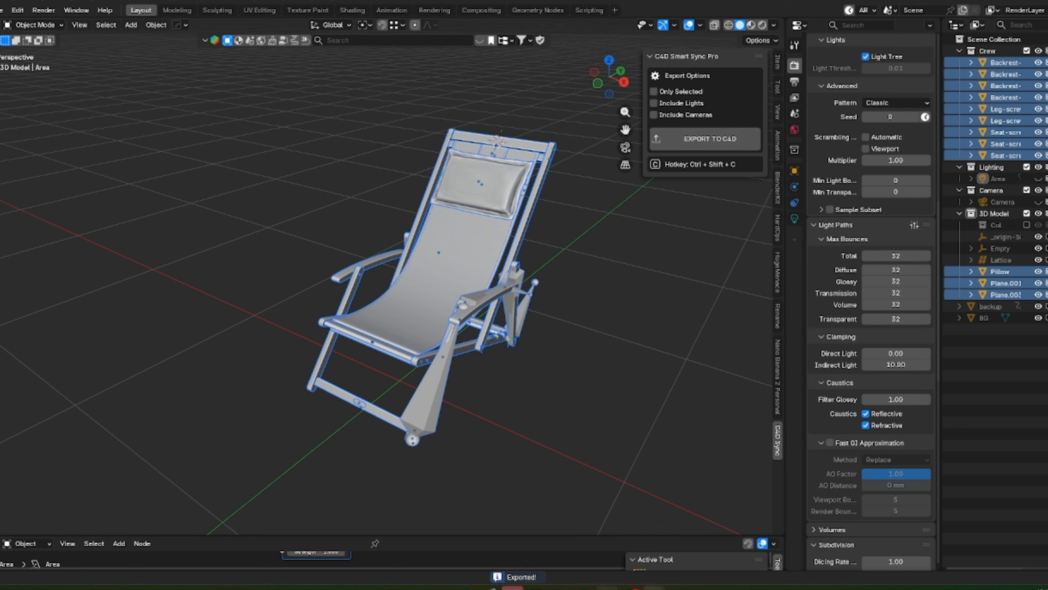
# Step: Switch to Cinema 4D, widen the perspective viewport and import the exported scene with Smart Sync Pro using Octane materials
pyautogui.moveTo(654, 587)
pyautogui.click(627, 545)
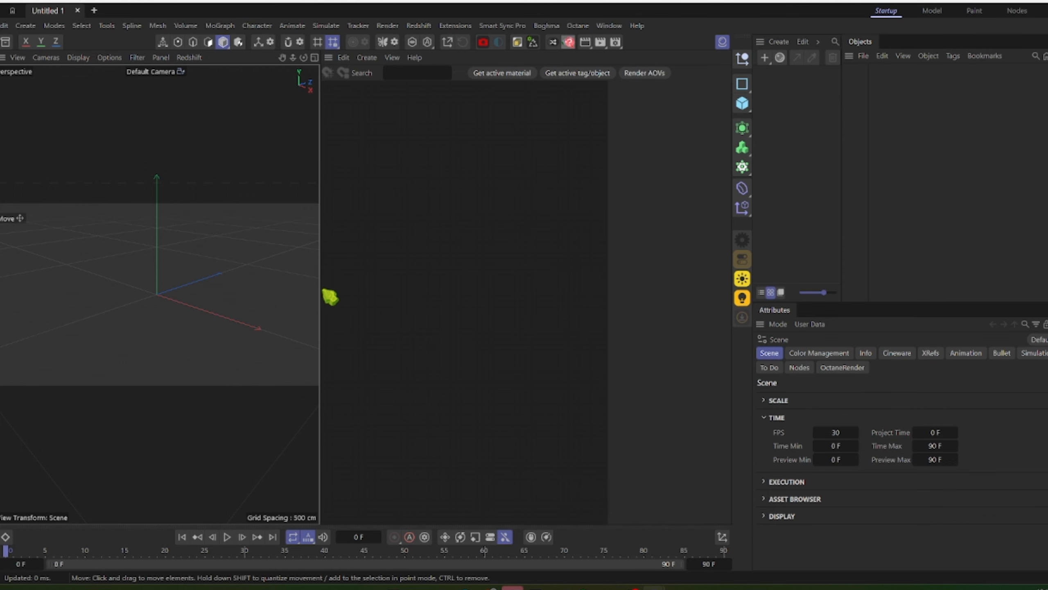
pyautogui.moveTo(321, 288); pyautogui.dragTo(457, 295)
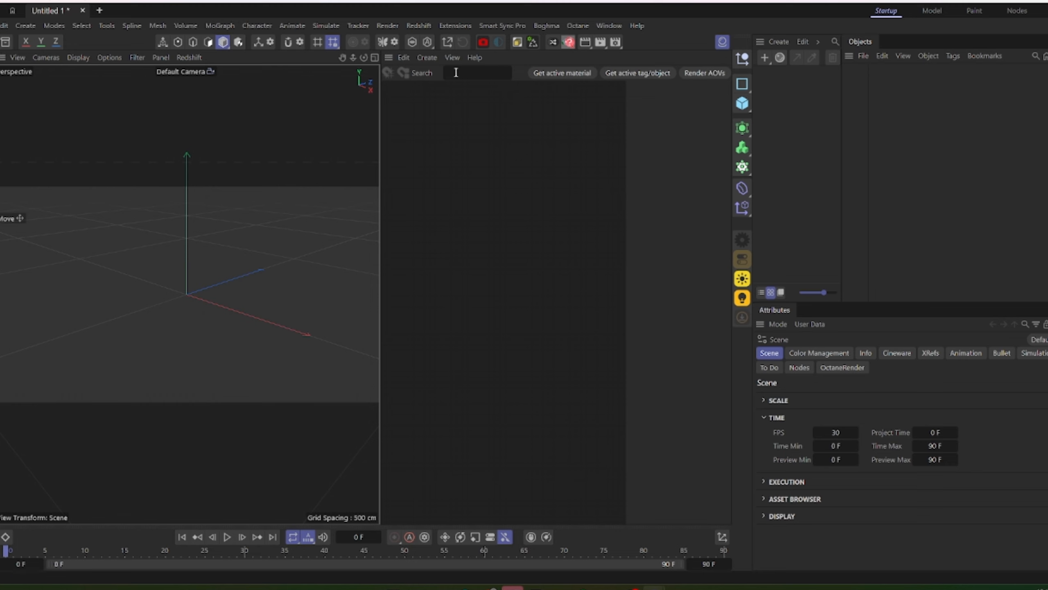
pyautogui.click(499, 42)
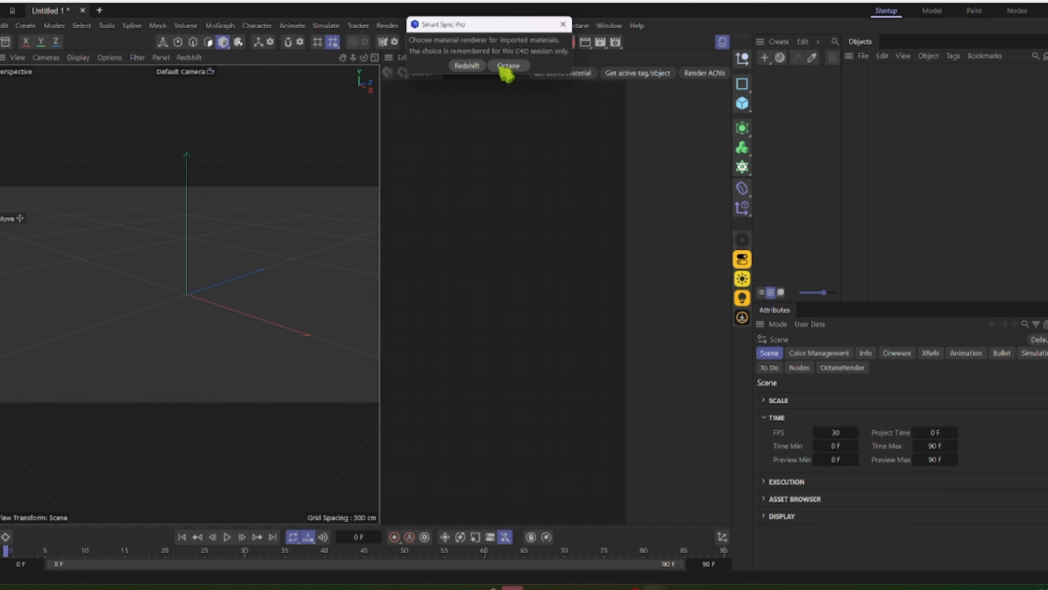
pyautogui.click(521, 67)
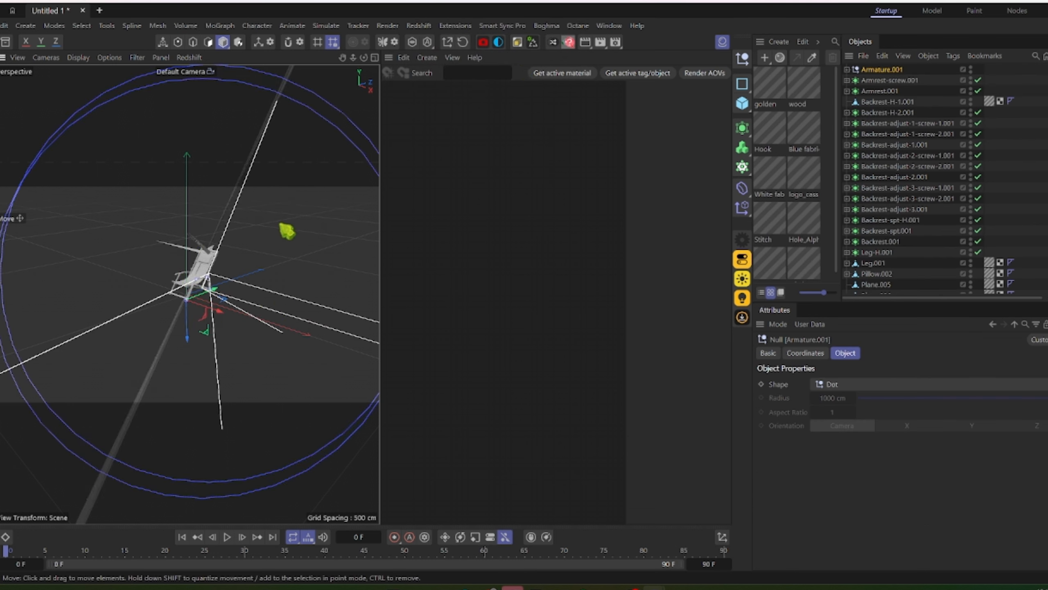
# Step: Delete the imported Armature.001 null together with its child objects
pyautogui.click(211, 282)
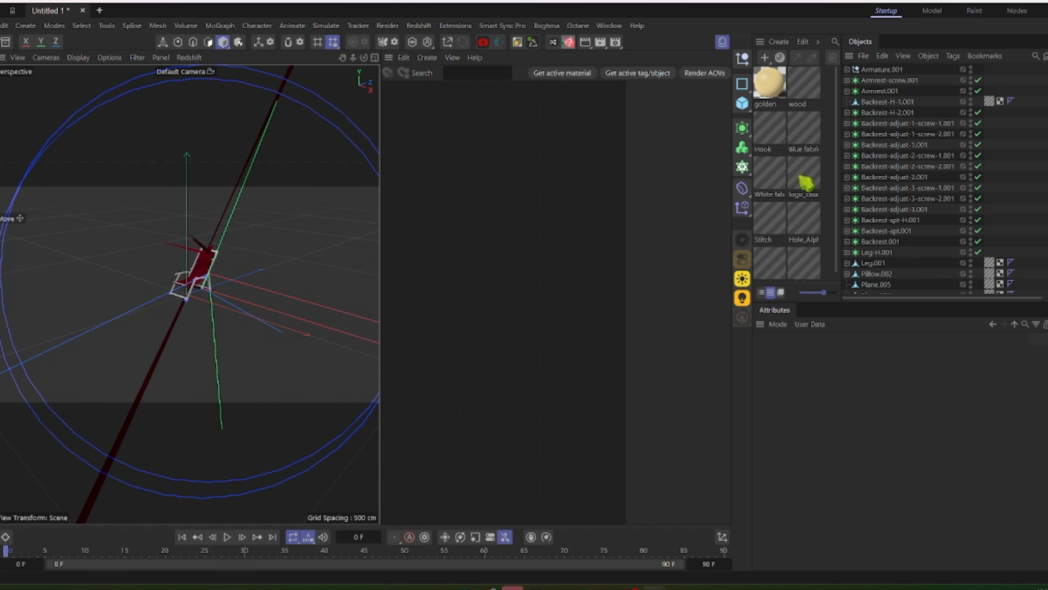
pyautogui.click(867, 70)
pyautogui.press('Delete')
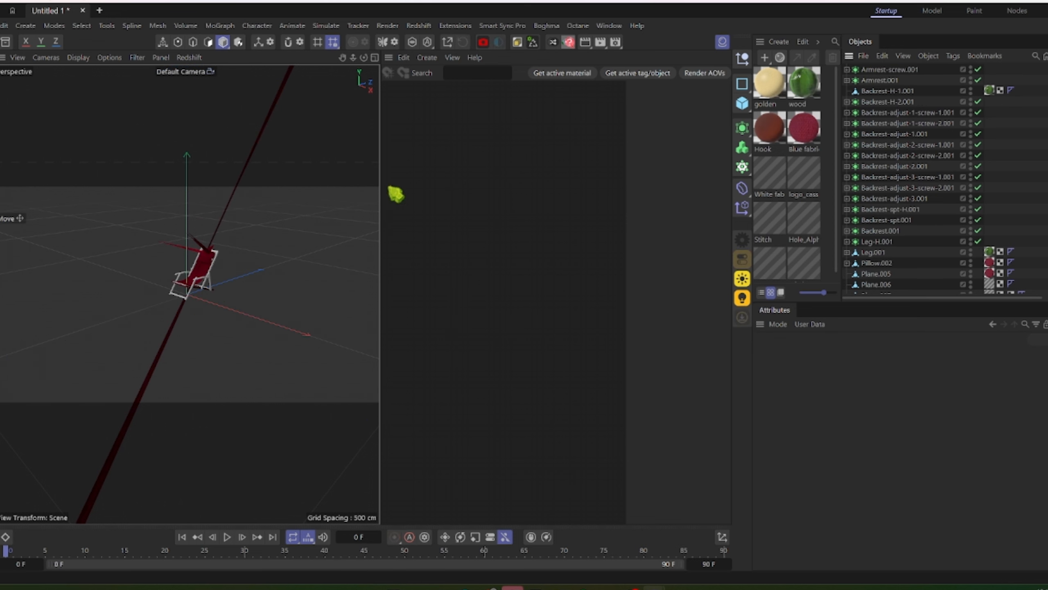
# Step: Delete the distorted Plane.005 fabric mesh stretching out from the top of the backrest
pyautogui.click(204, 258)
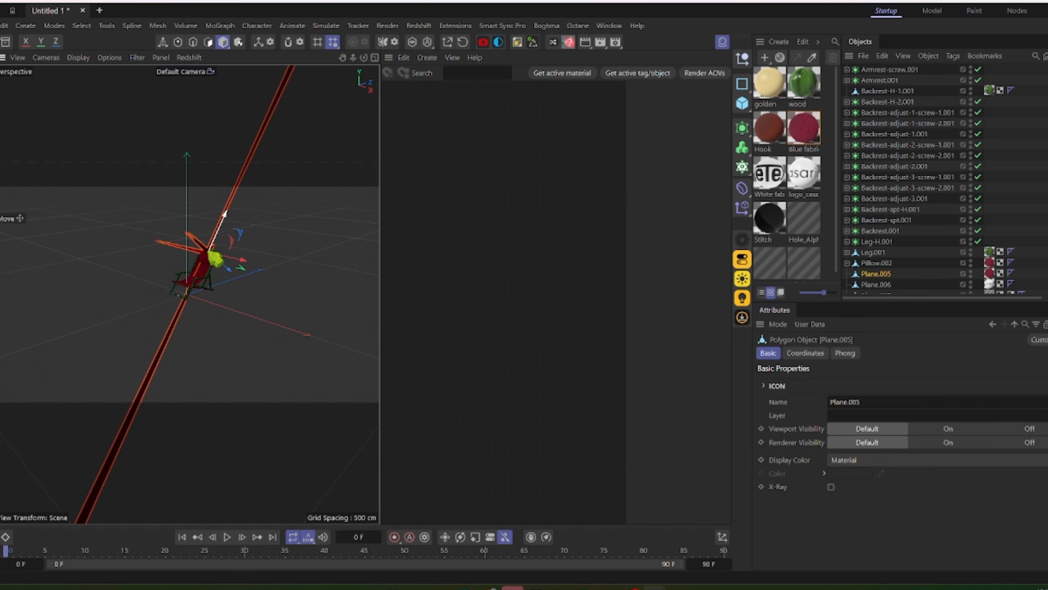
pyautogui.scroll(5, 206, 252)
pyautogui.scroll(5, 215, 258)
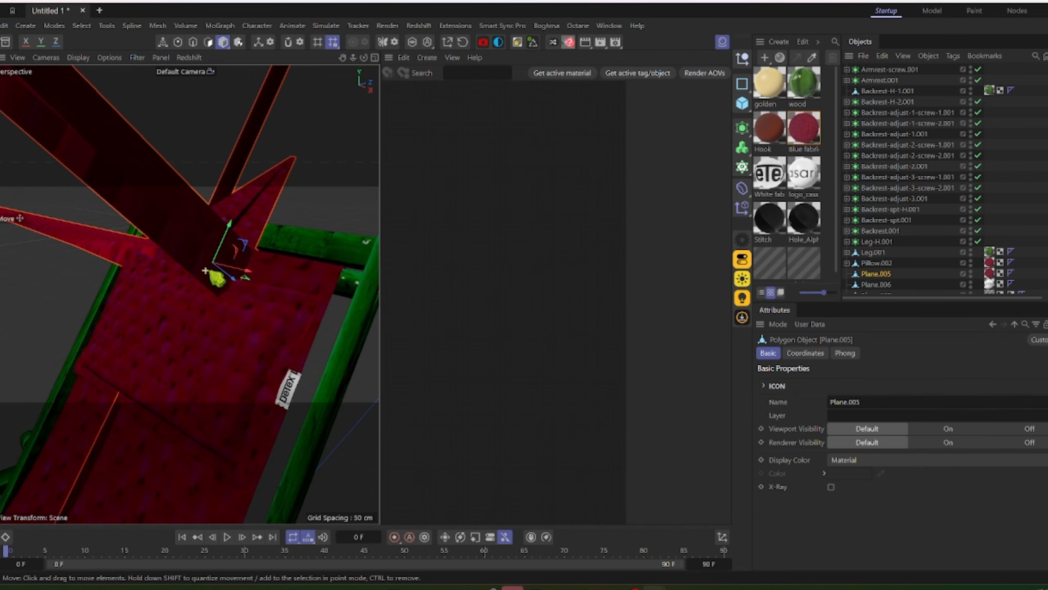
pyautogui.press('Delete')
pyautogui.scroll(-2, 244, 270)
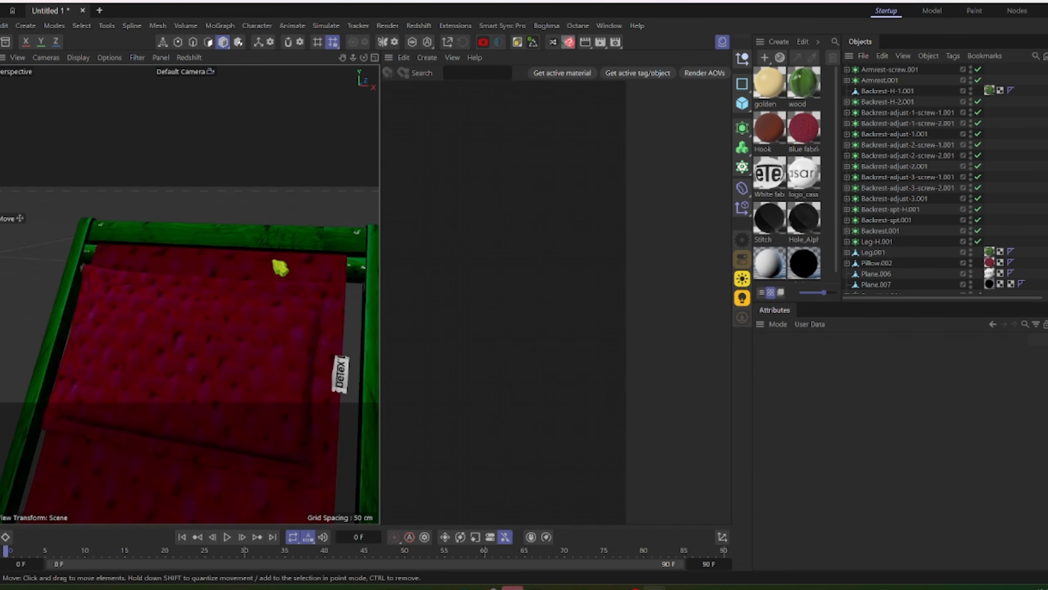
pyautogui.scroll(-2, 276, 266)
# Step: Switch to Blender and select only the Plane.001 fabric mesh behind the pillow near the top of the backrest
pyautogui.hotkey('alt', 'Tab')
pyautogui.press('Tab')
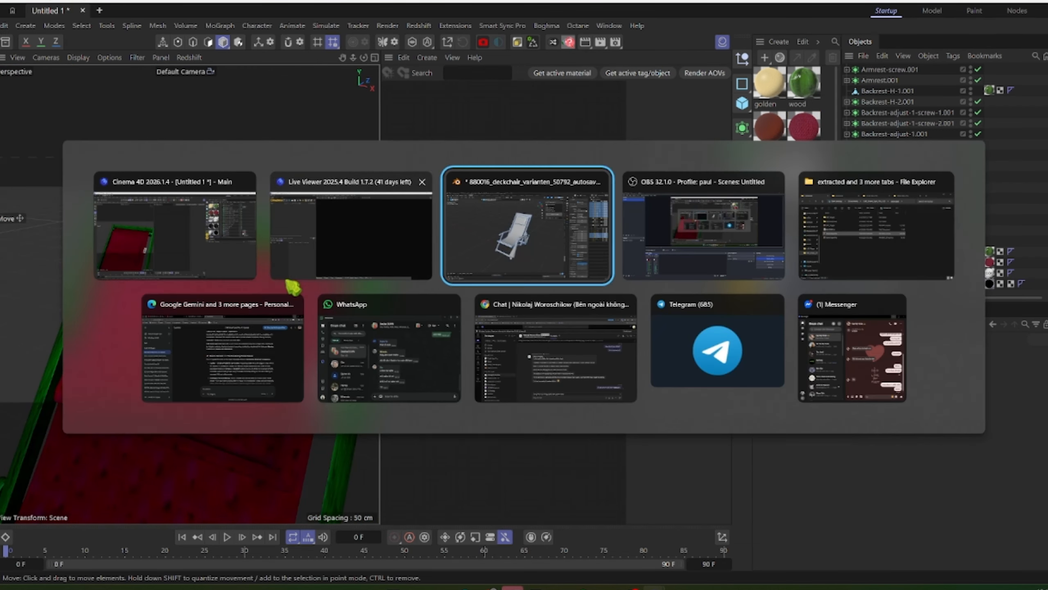
pyautogui.keyDown('shift'); pyautogui.moveTo(543, 129); pyautogui.dragTo(395, 251, button='middle'); pyautogui.keyUp('shift')
pyautogui.scroll(4, 394, 251)
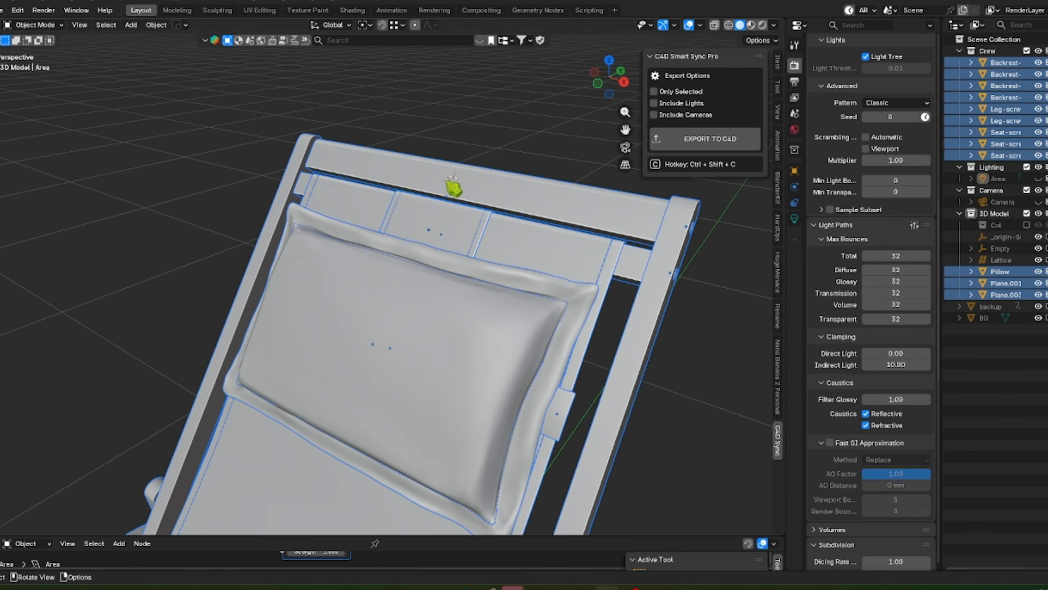
pyautogui.click(492, 124)
pyautogui.keyDown('shift'); pyautogui.moveTo(492, 125); pyautogui.dragTo(410, 229, button='middle'); pyautogui.keyUp('shift')
pyautogui.scroll(3, 417, 235)
pyautogui.click(394, 307)
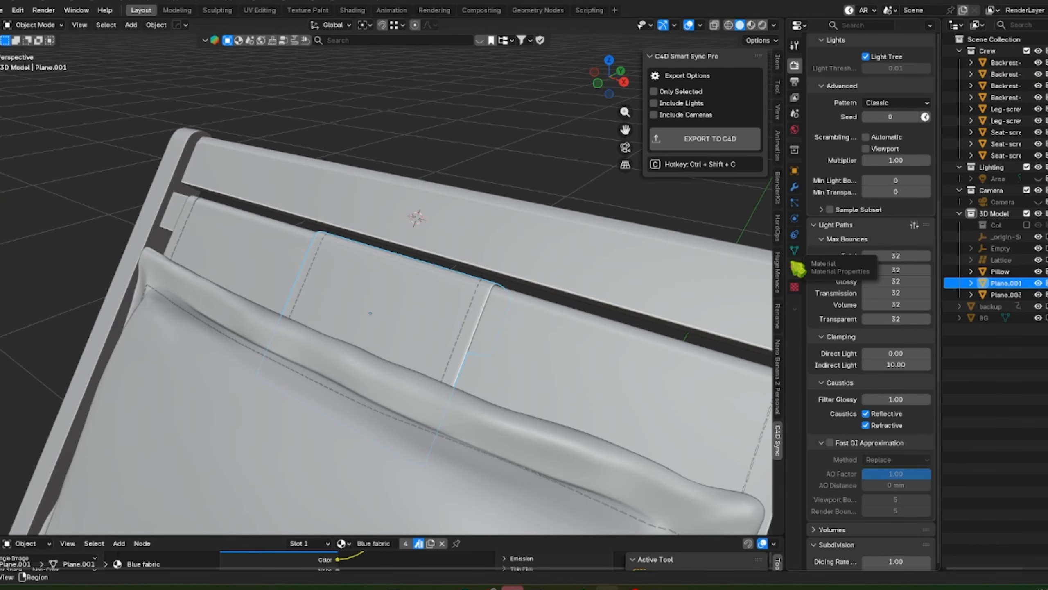
# Step: Apply the Catmull-Clark subdivision modifier on Plane.001 and export the mesh to C4D with Only Selected enabled
pyautogui.click(795, 187)
pyautogui.scroll(5, 859, 131)
pyautogui.click(815, 273)
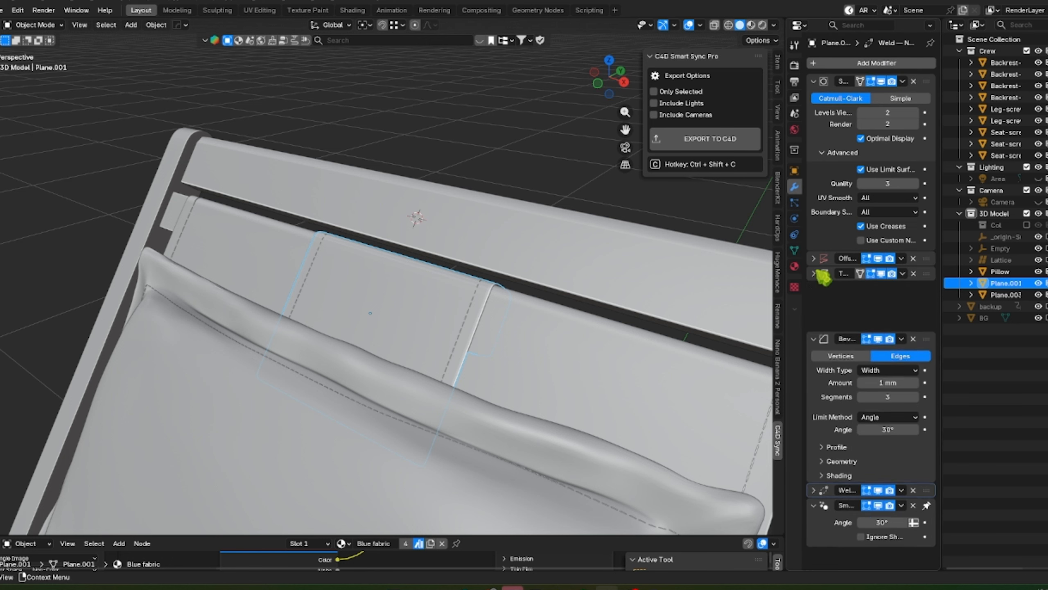
pyautogui.click(903, 82)
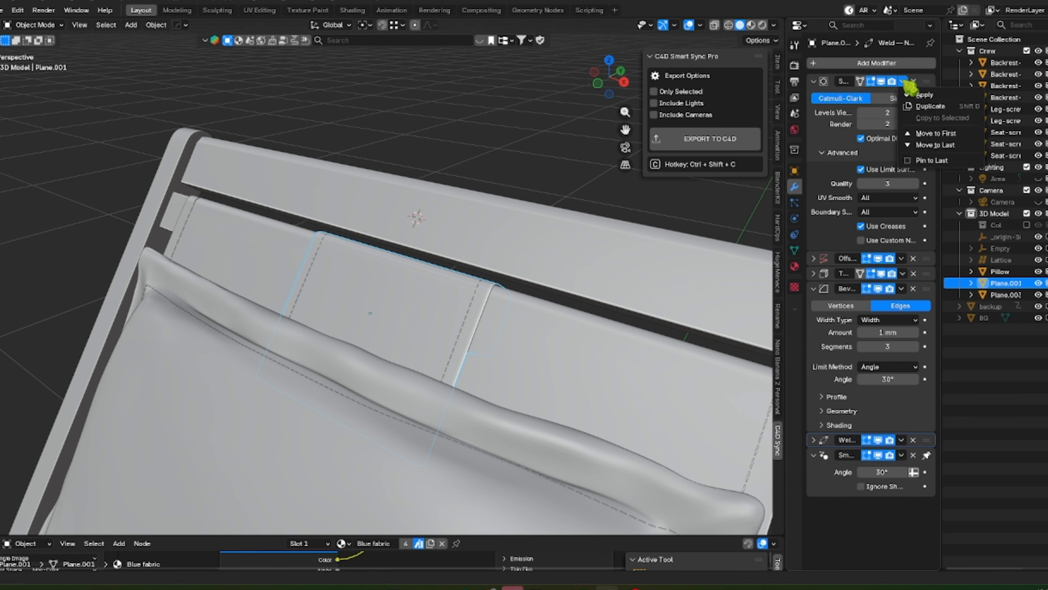
pyautogui.click(909, 93)
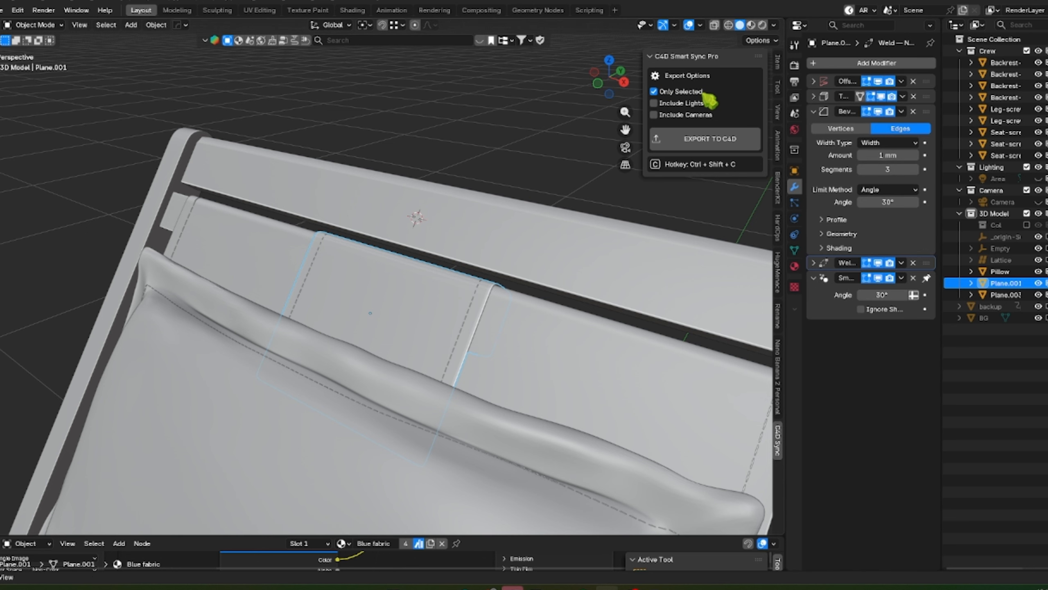
pyautogui.click(711, 140)
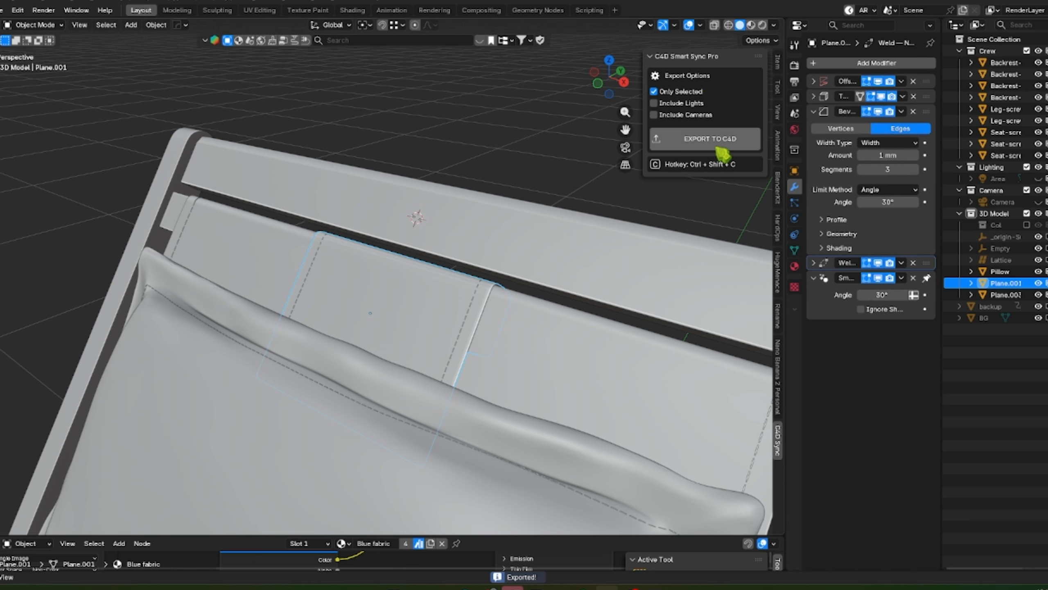
# Step: Switch to Cinema 4D and import the exported fabric mesh with Smart Sync Pro using Octane materials
pyautogui.moveTo(654, 587)
pyautogui.click(595, 532)
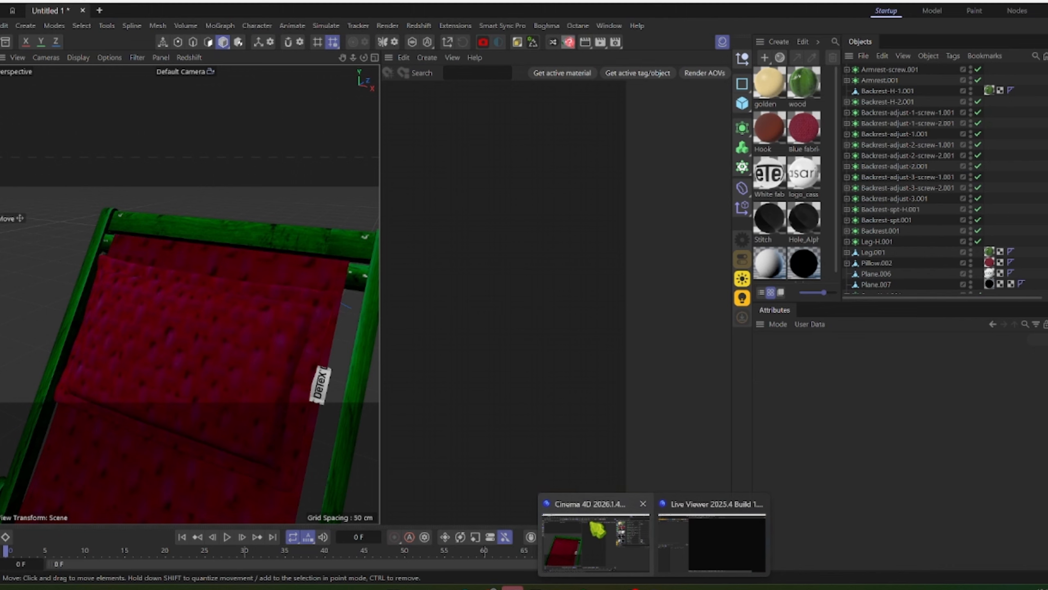
pyautogui.click(501, 25)
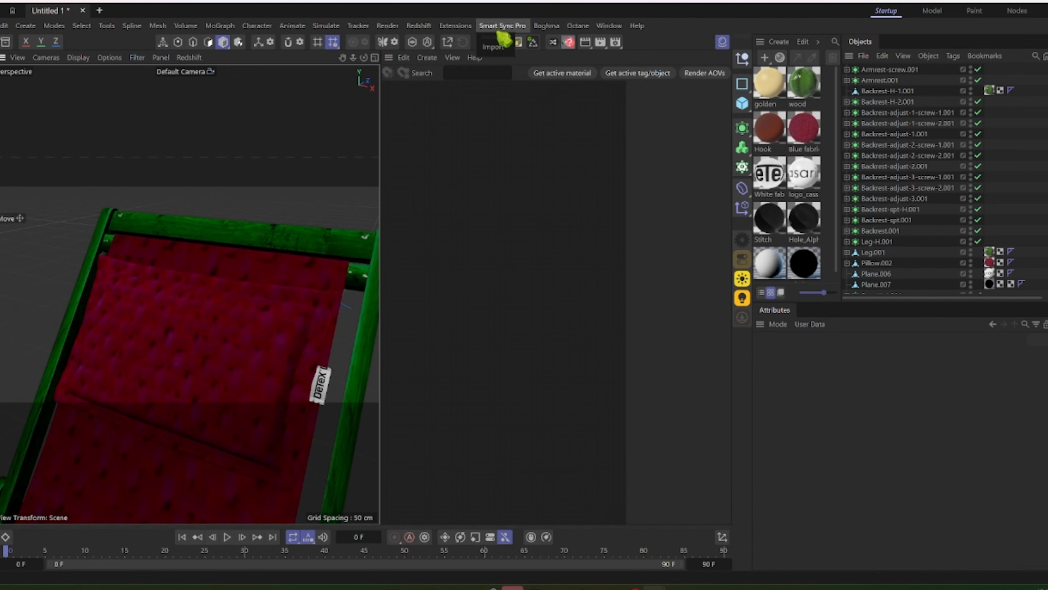
pyautogui.click(502, 55)
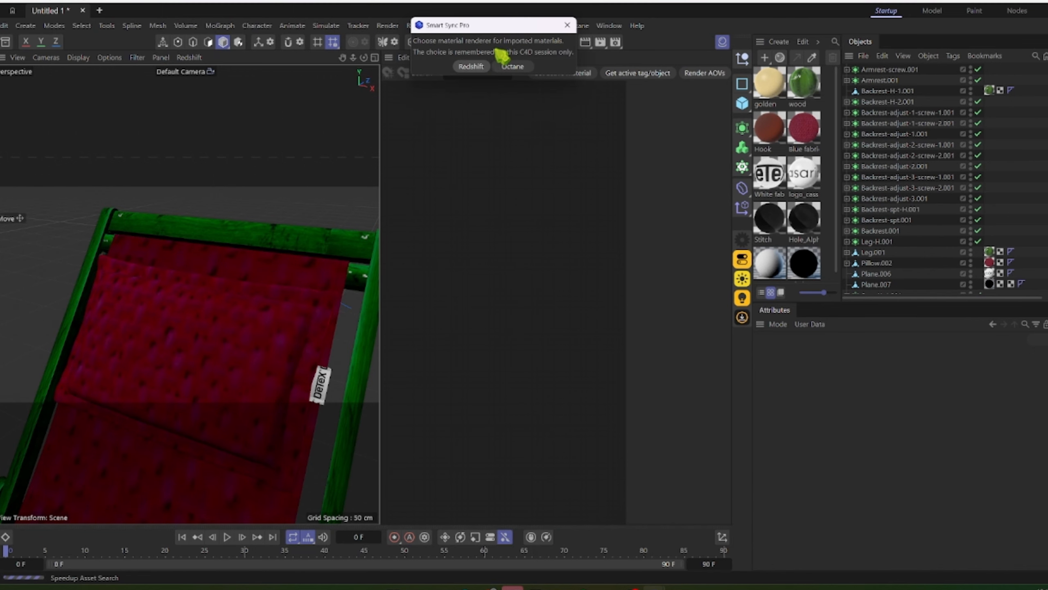
pyautogui.click(514, 70)
pyautogui.click(276, 202)
pyautogui.scroll(5, 214, 212)
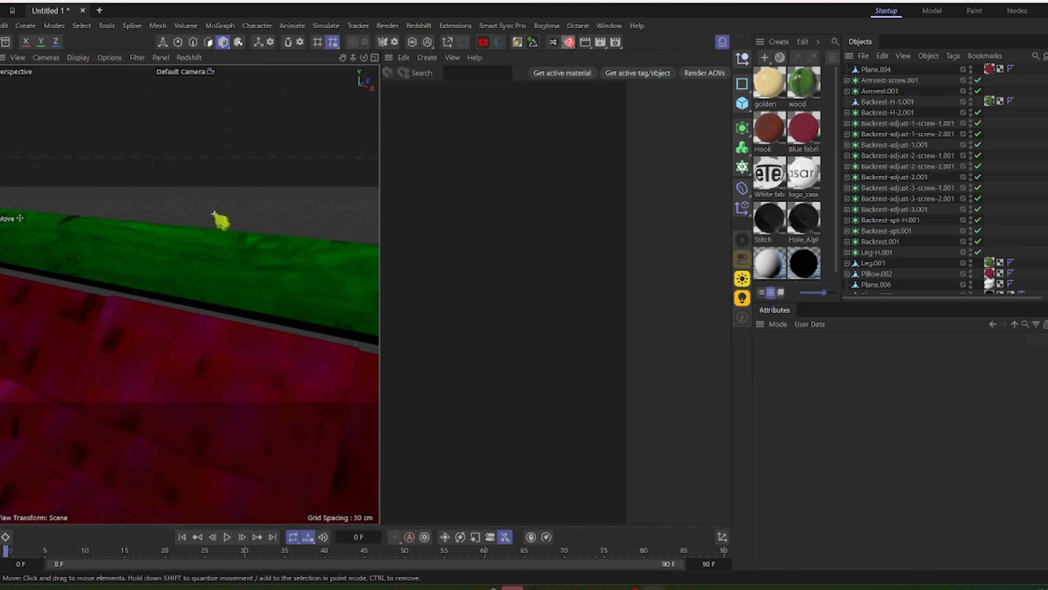
pyautogui.scroll(-4, 231, 232)
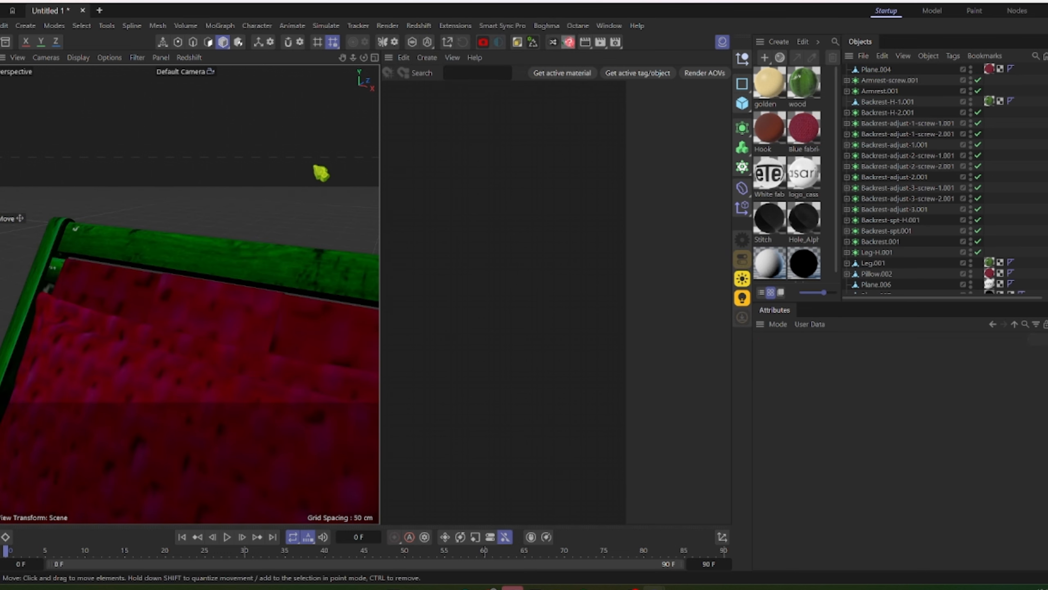
pyautogui.scroll(-3, 330, 160)
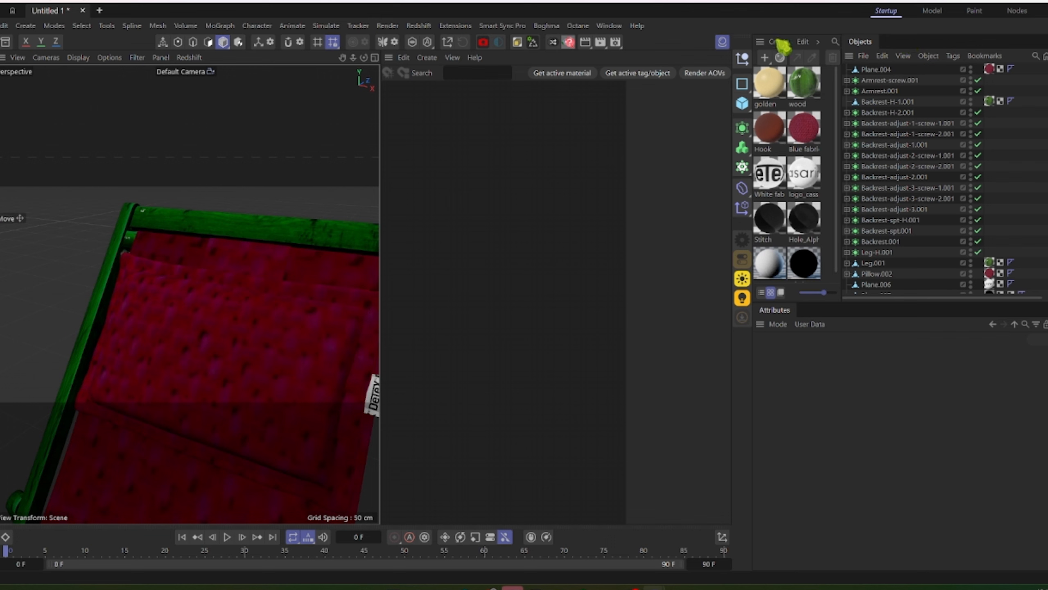
# Step: Open the Octane Live Viewer and start rendering the whole deckchair
pyautogui.click(575, 26)
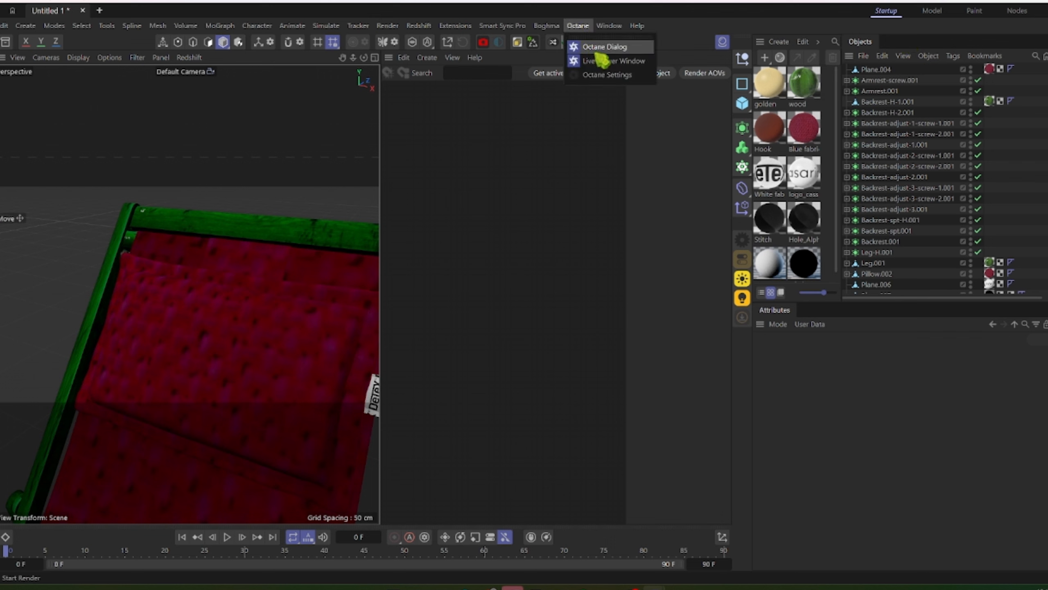
pyautogui.click(612, 65)
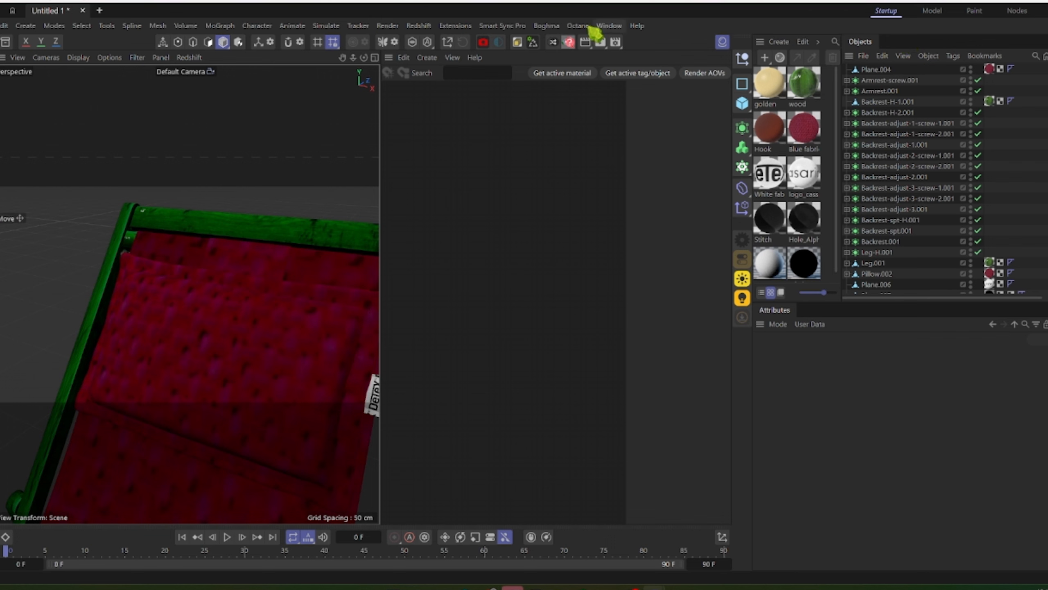
pyautogui.click(587, 26)
pyautogui.click(593, 63)
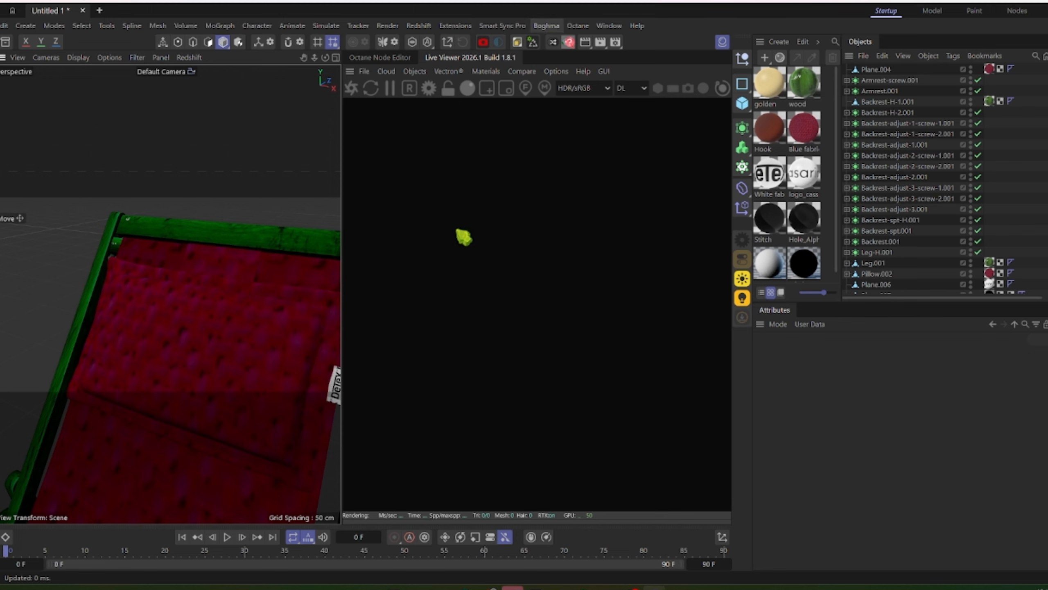
pyautogui.click(353, 90)
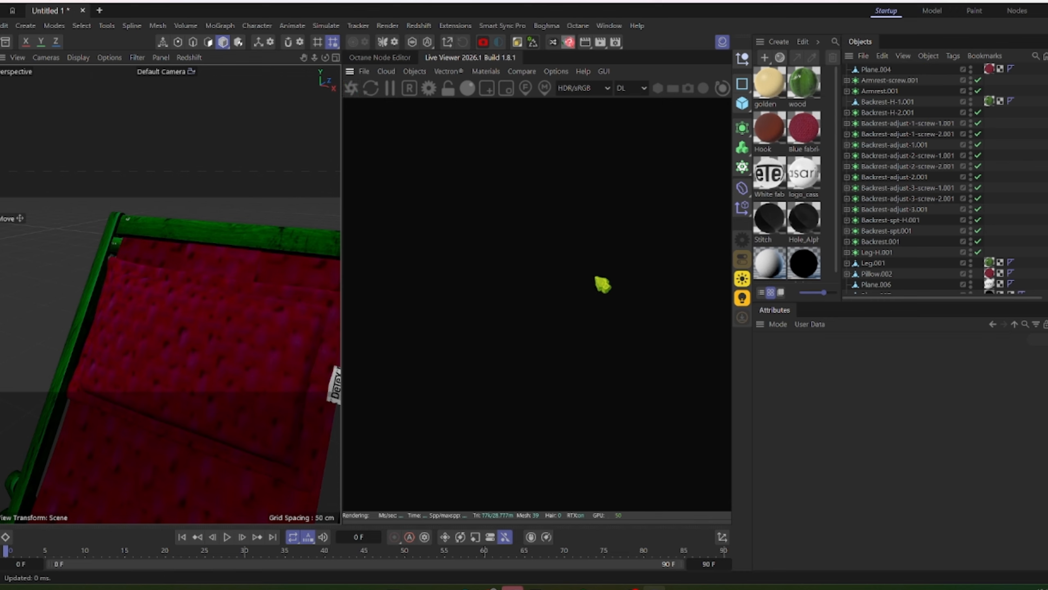
pyautogui.scroll(-7, 222, 300)
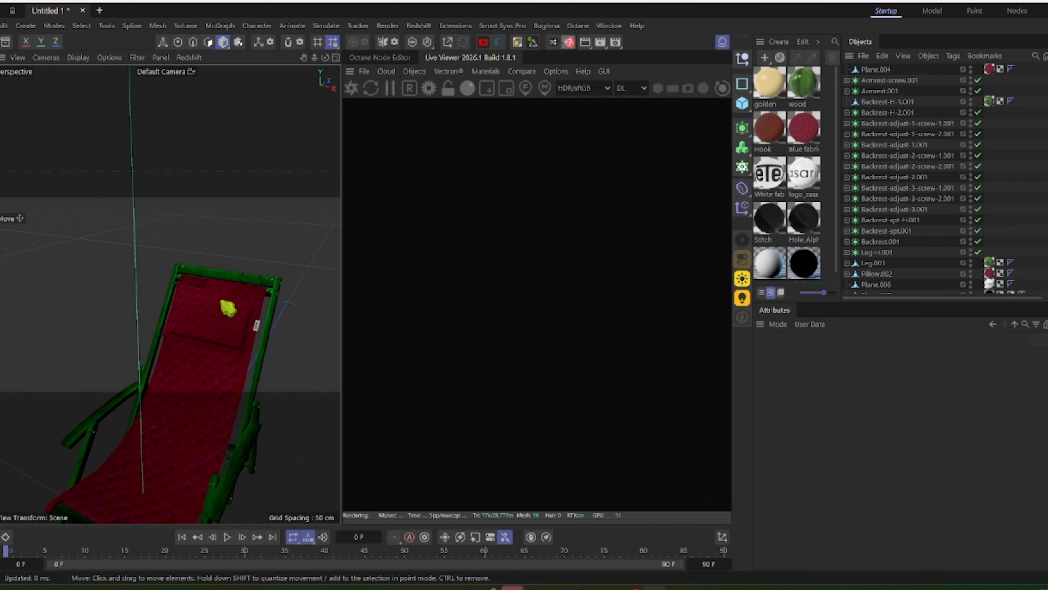
pyautogui.keyDown('alt'); pyautogui.moveTo(230, 325); pyautogui.dragTo(218, 281, button='middle'); pyautogui.keyUp('alt')
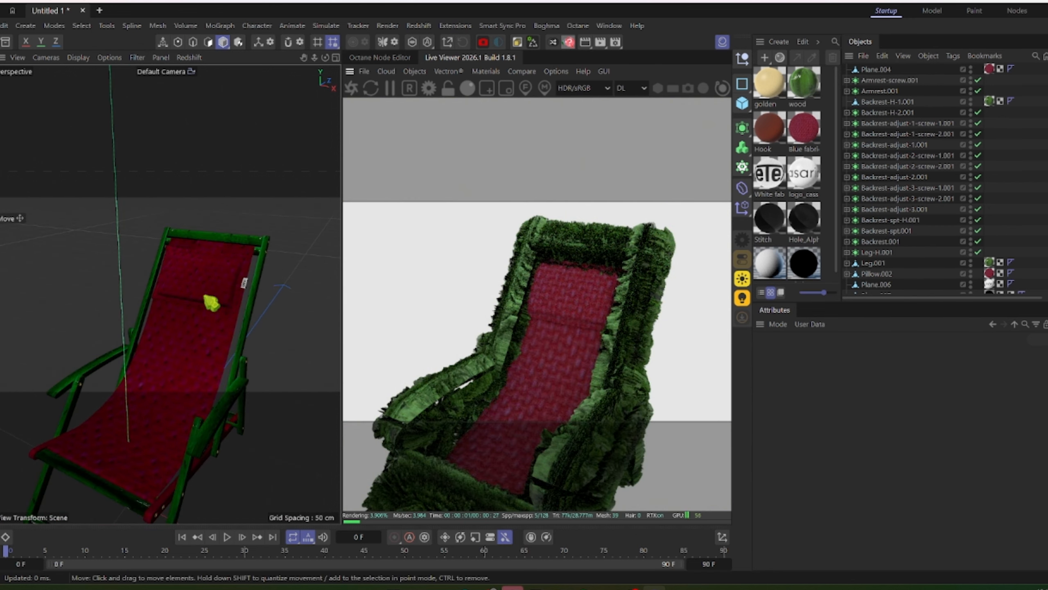
# Step: In the wood material's node graph, set the Displacement height to 0.001 cm and level of detail to 4096x4096
pyautogui.scroll(3, 259, 291)
pyautogui.click(258, 292)
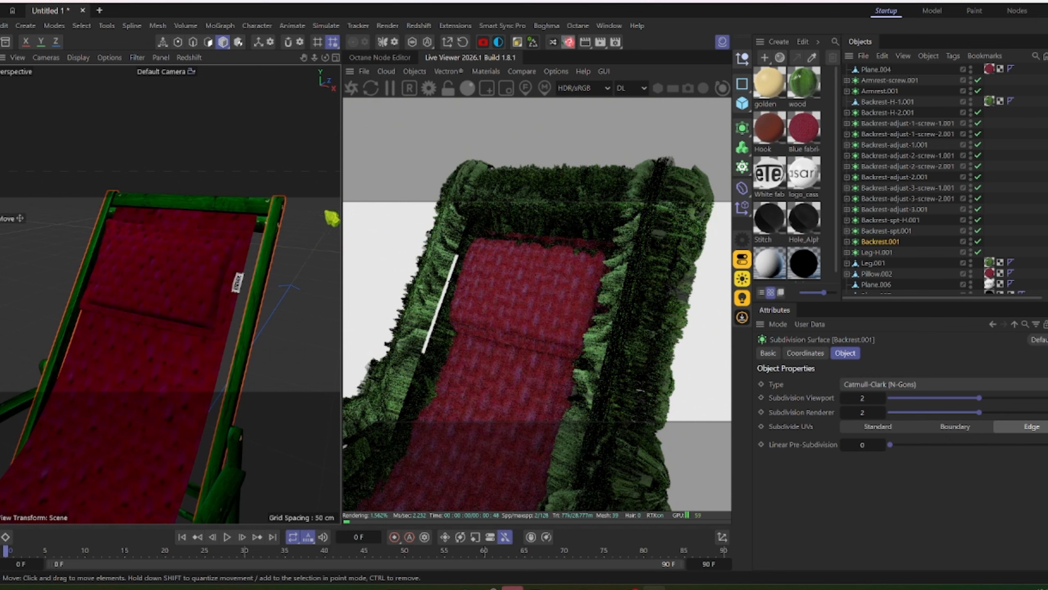
pyautogui.click(382, 60)
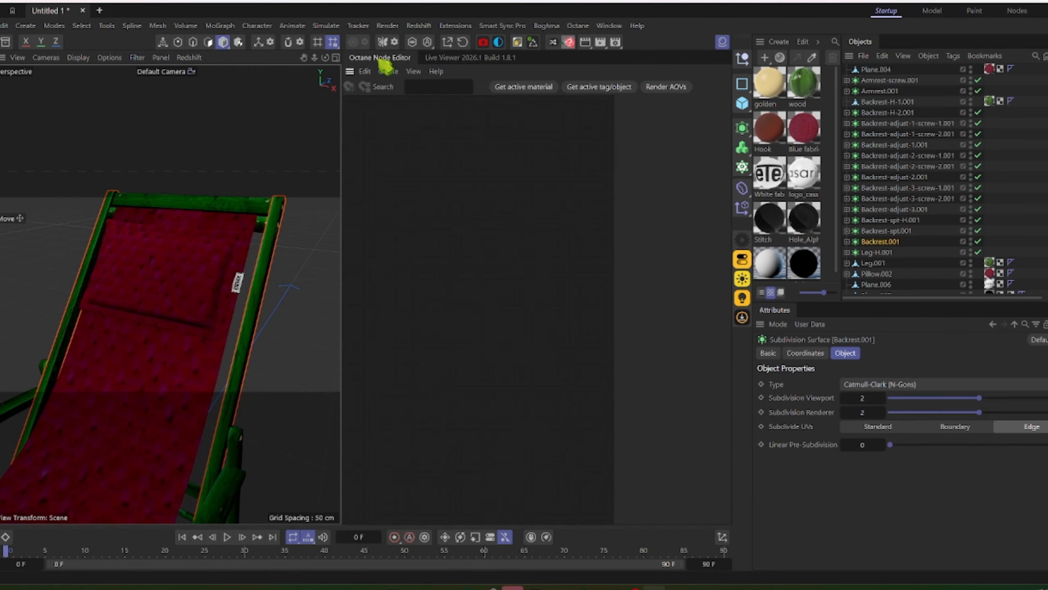
pyautogui.click(812, 93)
pyautogui.scroll(5, 413, 324)
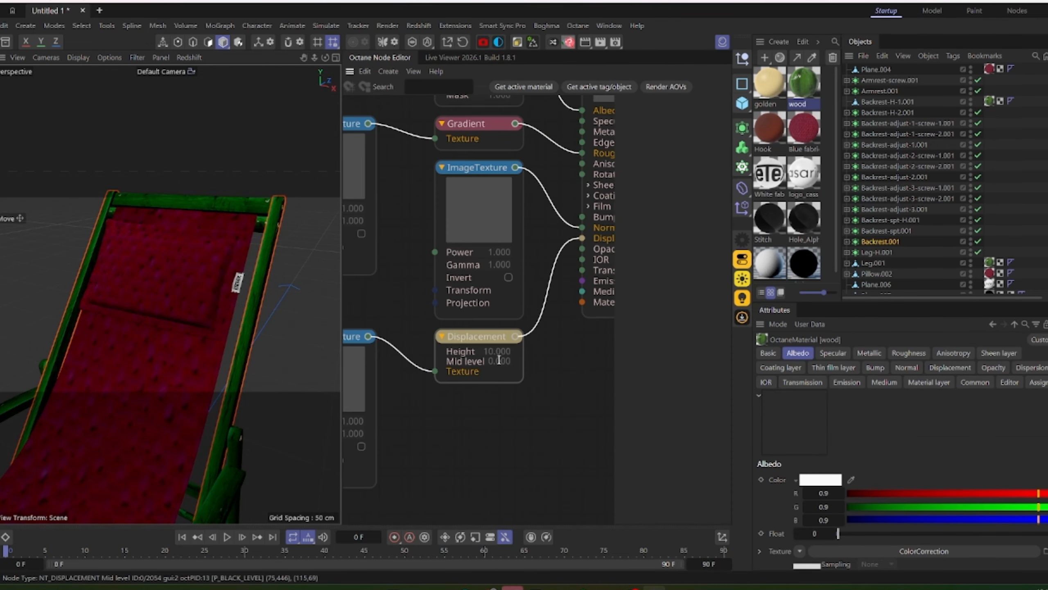
pyautogui.moveTo(412, 327); pyautogui.dragTo(566, 449)
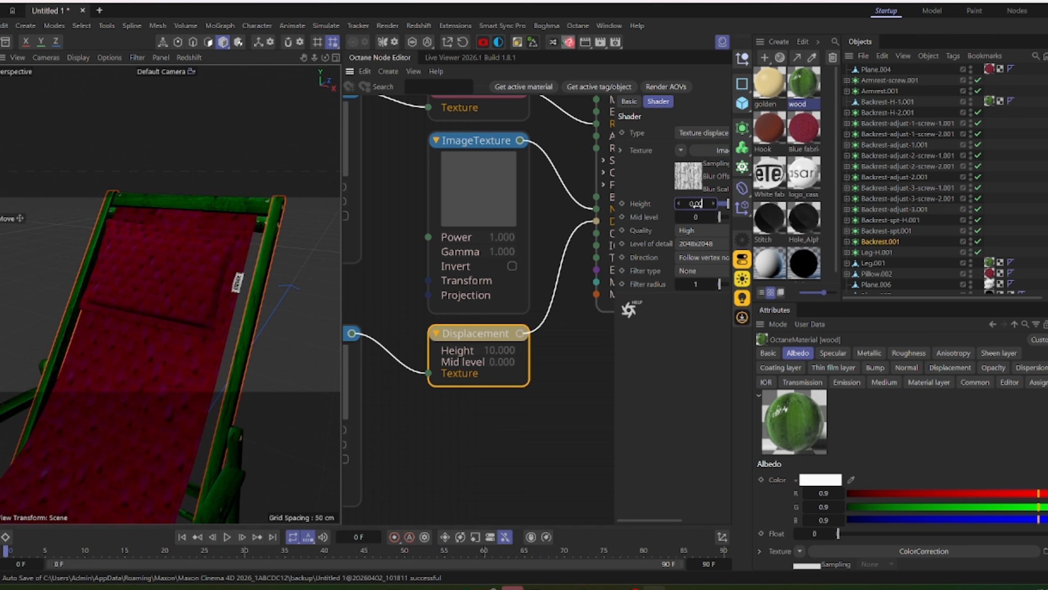
pyautogui.press('Return')
pyautogui.click(697, 244)
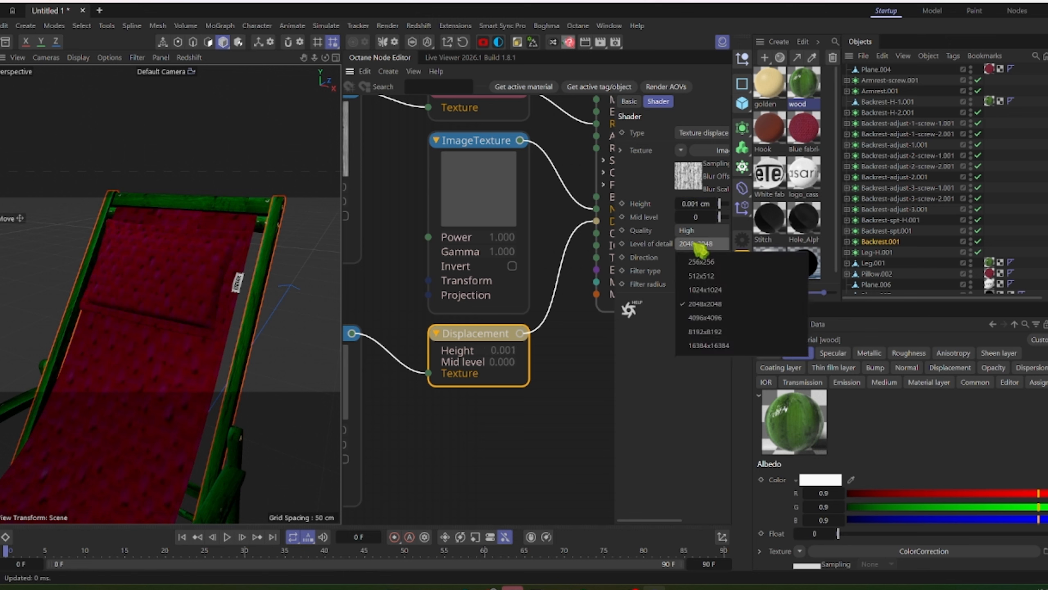
pyautogui.click(697, 318)
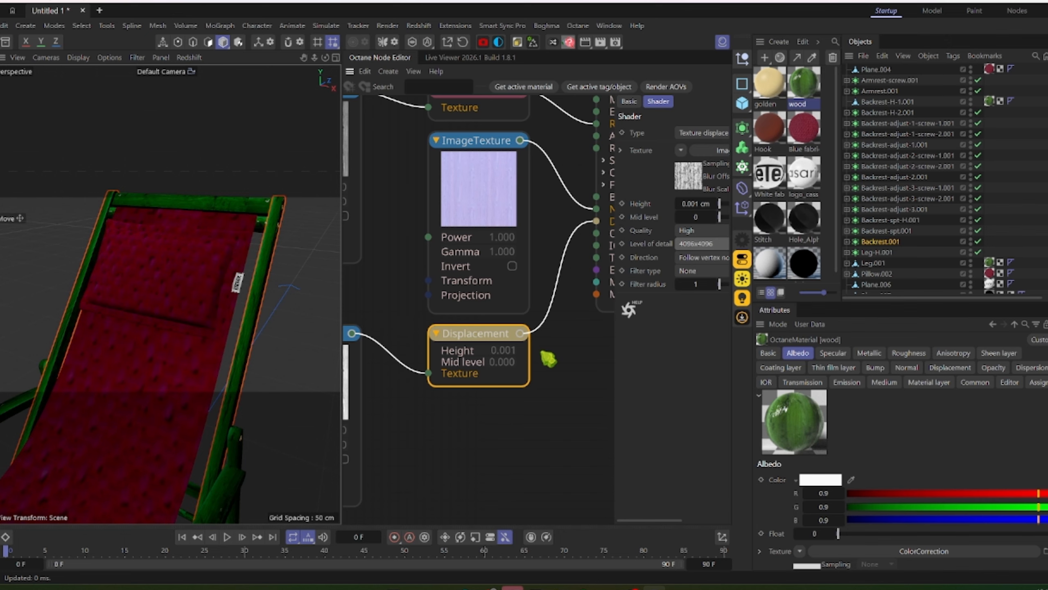
# Step: Restart the Live Viewer render and inspect the materials on the deckchair's backrest, seat joints and armrests
pyautogui.moveTo(464, 283); pyautogui.dragTo(431, 298, button='middle')
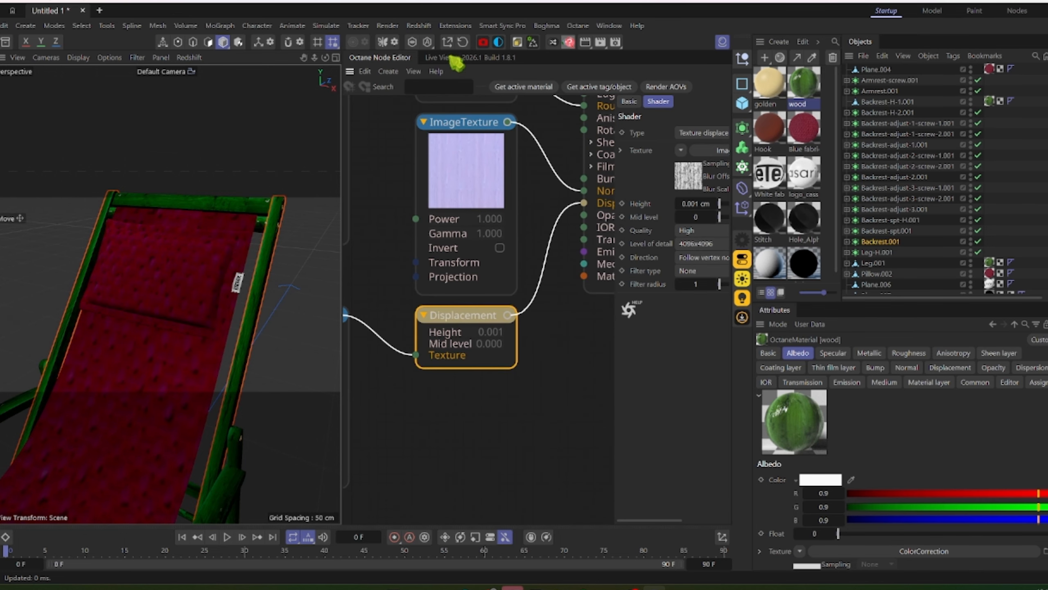
pyautogui.click(455, 59)
pyautogui.click(352, 89)
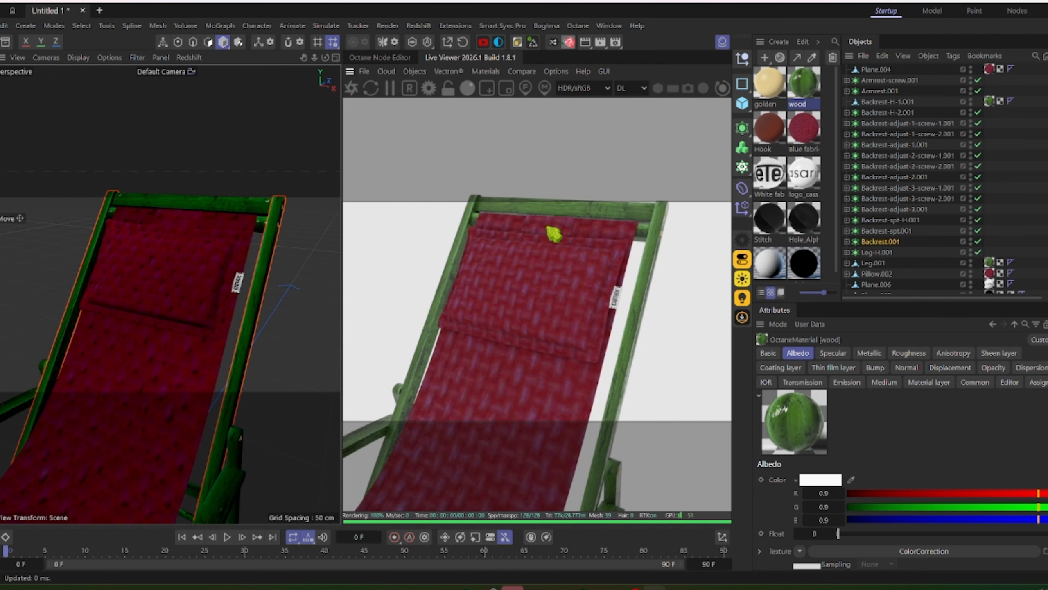
pyautogui.scroll(-2, 562, 305)
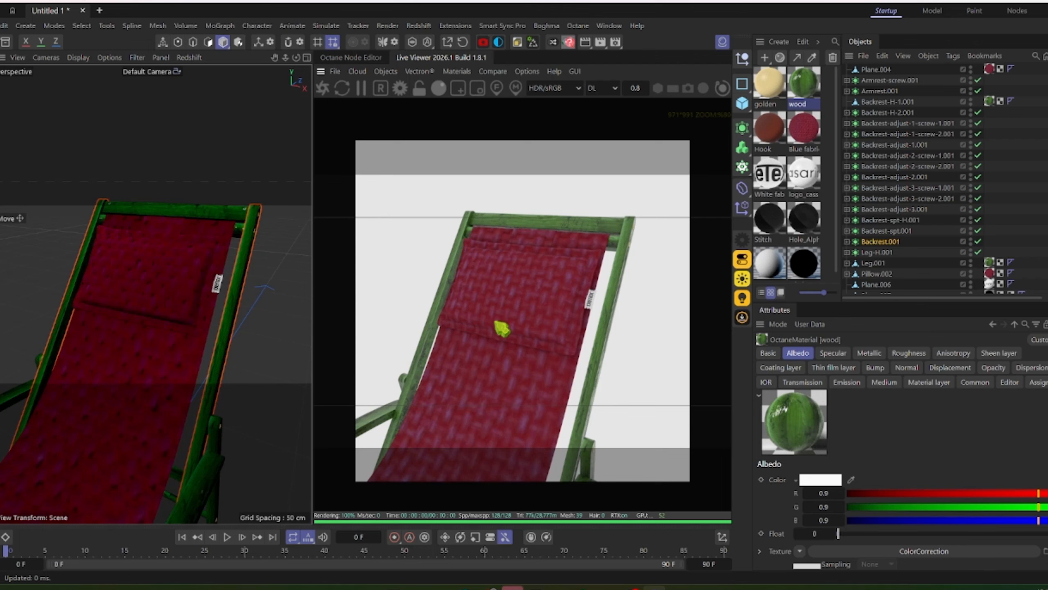
pyautogui.keyDown('alt'); pyautogui.moveTo(182, 351); pyautogui.dragTo(205, 211); pyautogui.keyUp('alt')
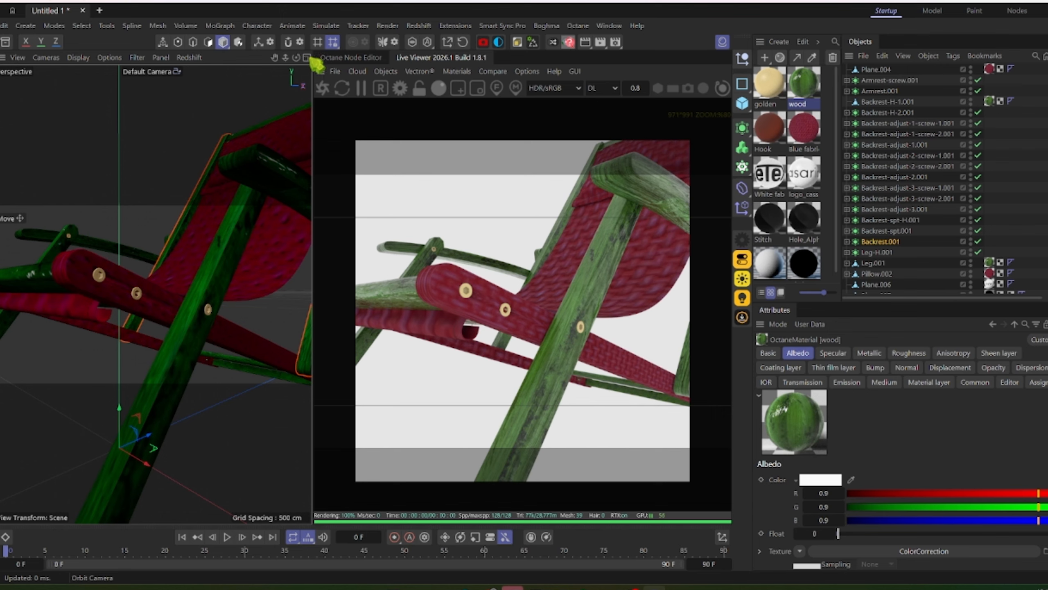
# Step: Dock the Octane Node Editor as a separate area beside the Live Viewer and restart the render
pyautogui.click(351, 58)
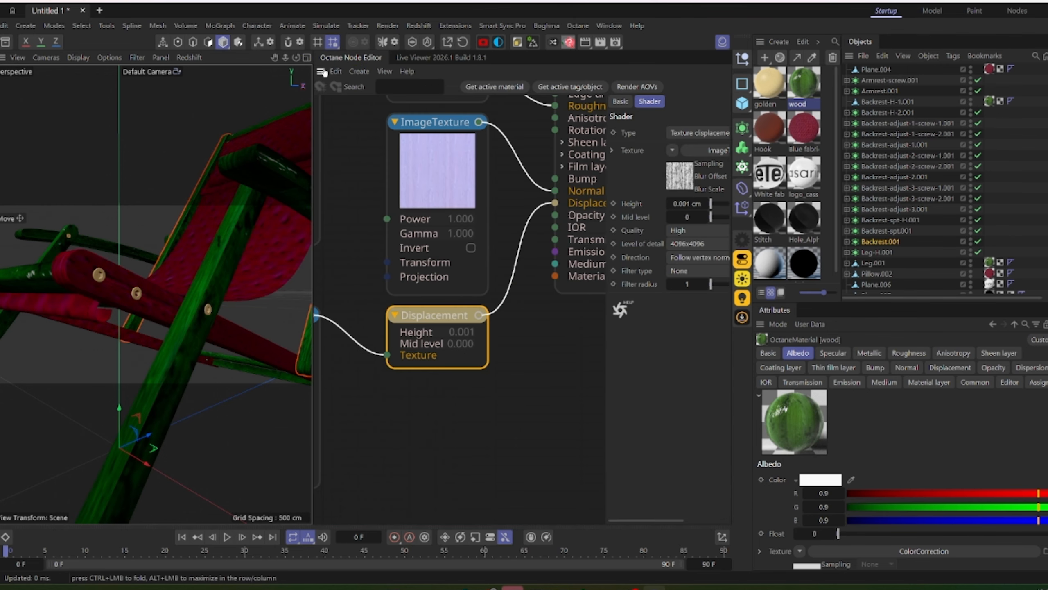
pyautogui.moveTo(321, 72); pyautogui.dragTo(304, 84)
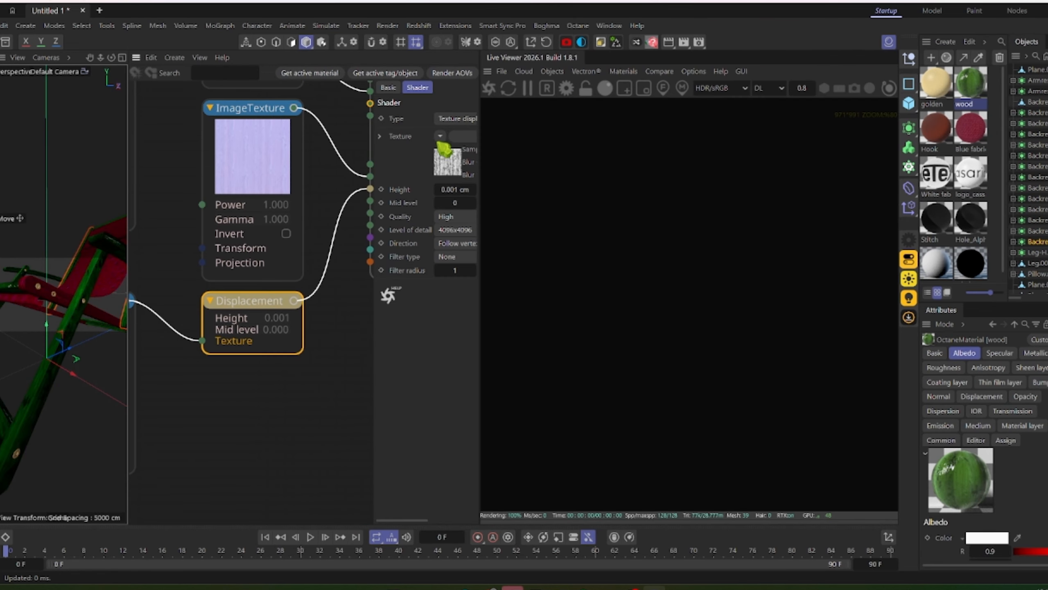
pyautogui.click(507, 90)
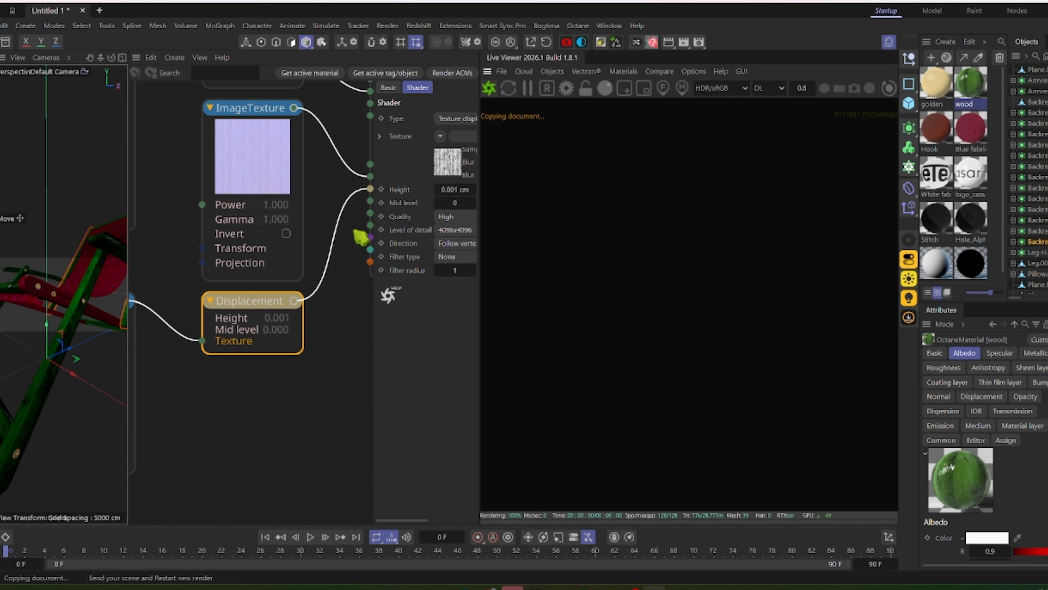
pyautogui.click(296, 372)
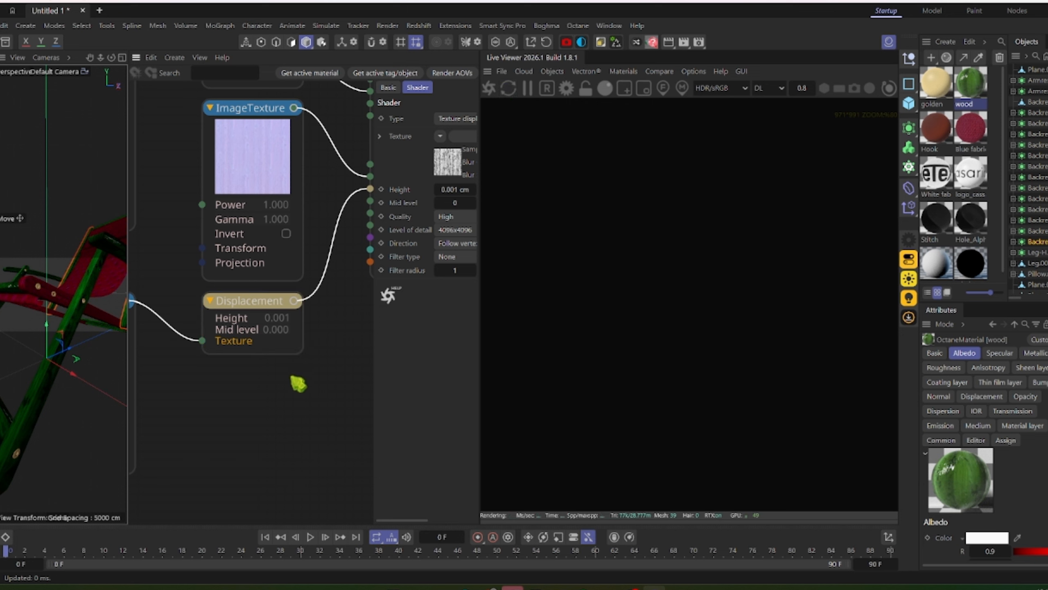
# Step: Examine the wood material's node graph from the Displacement node back to the MixTexture and its two source image textures
pyautogui.scroll(-2, 241, 330)
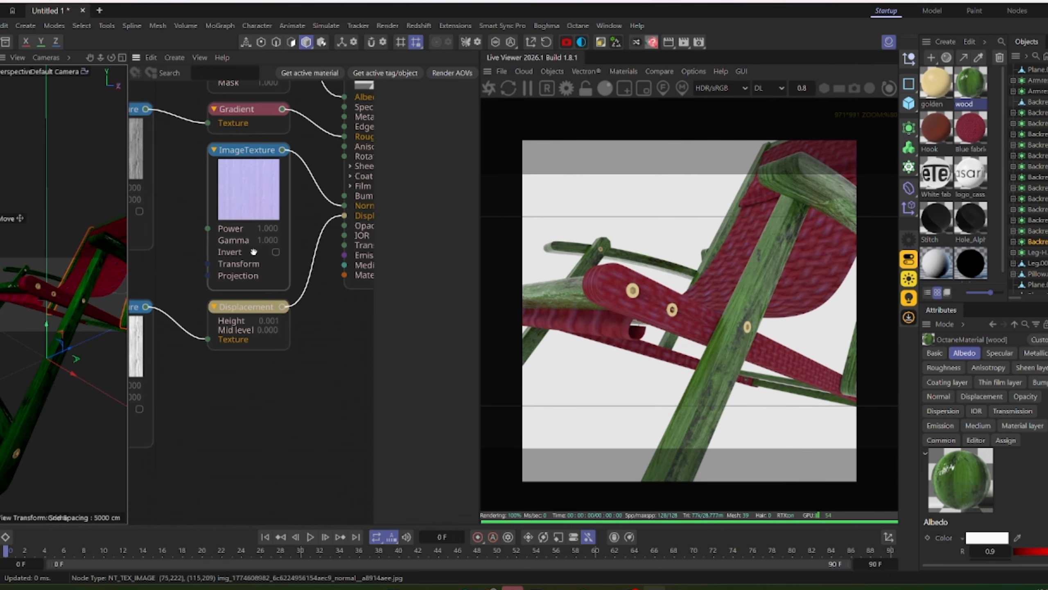
pyautogui.moveTo(254, 252); pyautogui.dragTo(233, 449, button='middle')
pyautogui.moveTo(260, 274); pyautogui.dragTo(281, 328, button='middle')
pyautogui.scroll(1, 226, 245)
pyautogui.moveTo(227, 246); pyautogui.dragTo(355, 182, button='middle')
pyautogui.scroll(-3, 260, 231)
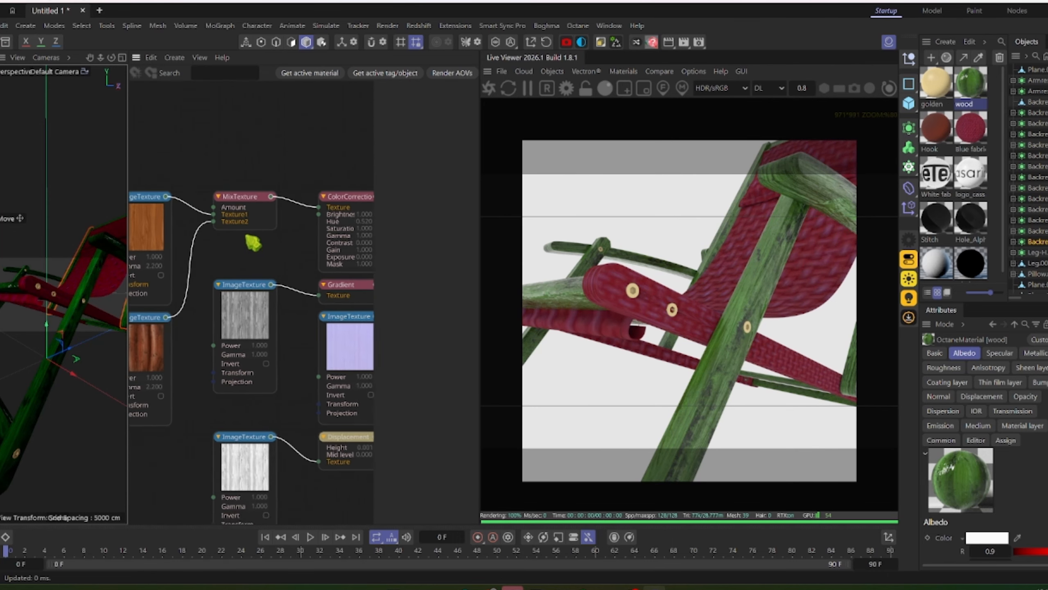
pyautogui.moveTo(244, 239); pyautogui.dragTo(310, 261, button='middle')
pyautogui.moveTo(213, 258); pyautogui.dragTo(335, 248, button='middle')
pyautogui.moveTo(293, 284); pyautogui.dragTo(171, 306, button='middle')
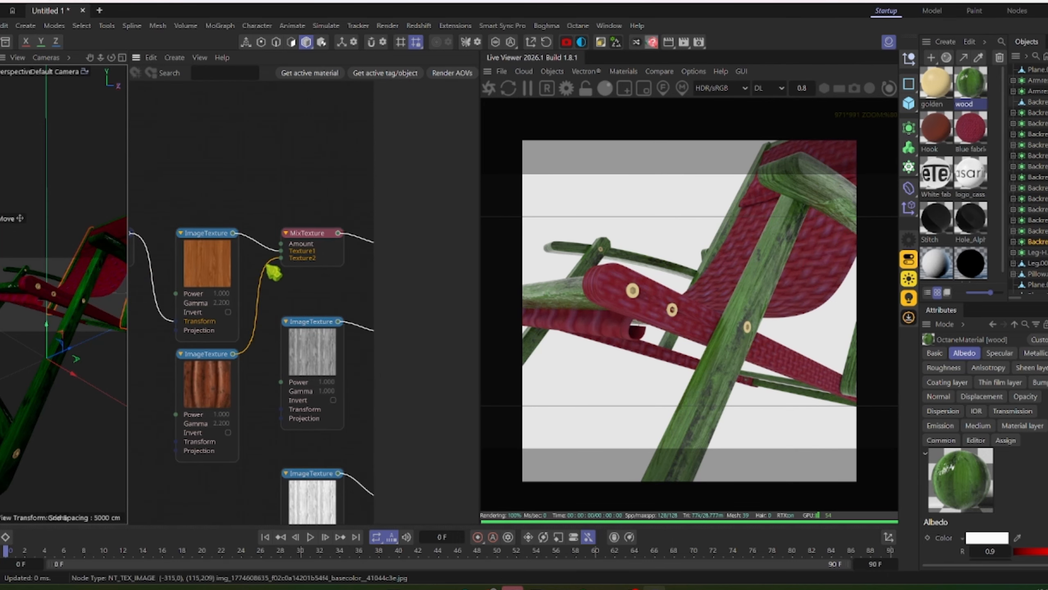
pyautogui.moveTo(260, 271); pyautogui.dragTo(165, 284, button='middle')
# Step: Set the hue of the wood material's ColorCorrection node to 0.5
pyautogui.moveTo(280, 203); pyautogui.dragTo(206, 208, button='middle')
pyautogui.scroll(1, 206, 208)
pyautogui.click(258, 257)
pyautogui.scroll(2, 276, 304)
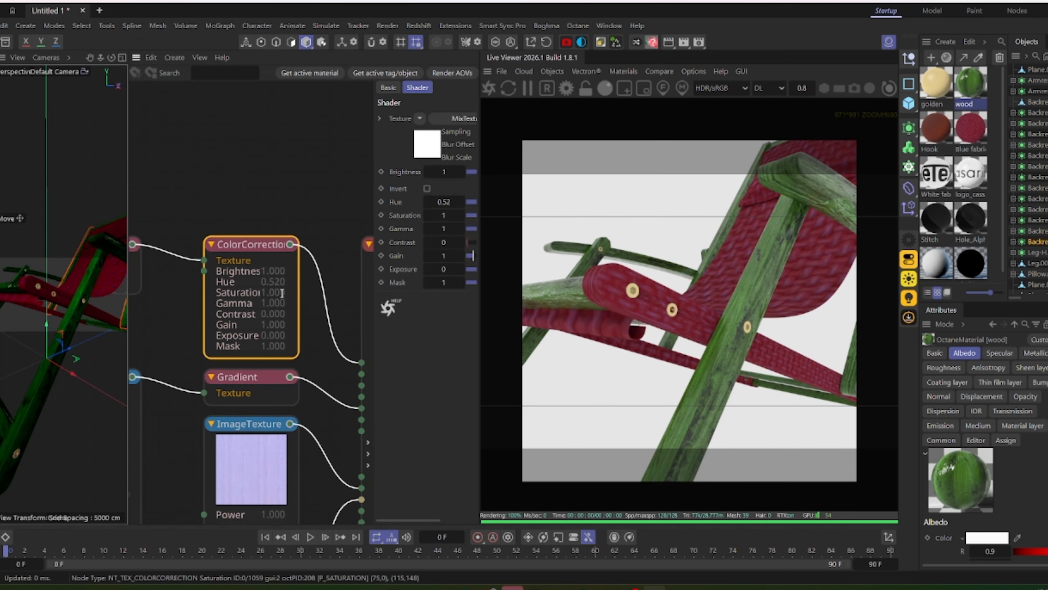
pyautogui.doubleClick(280, 284)
pyautogui.write('.5')
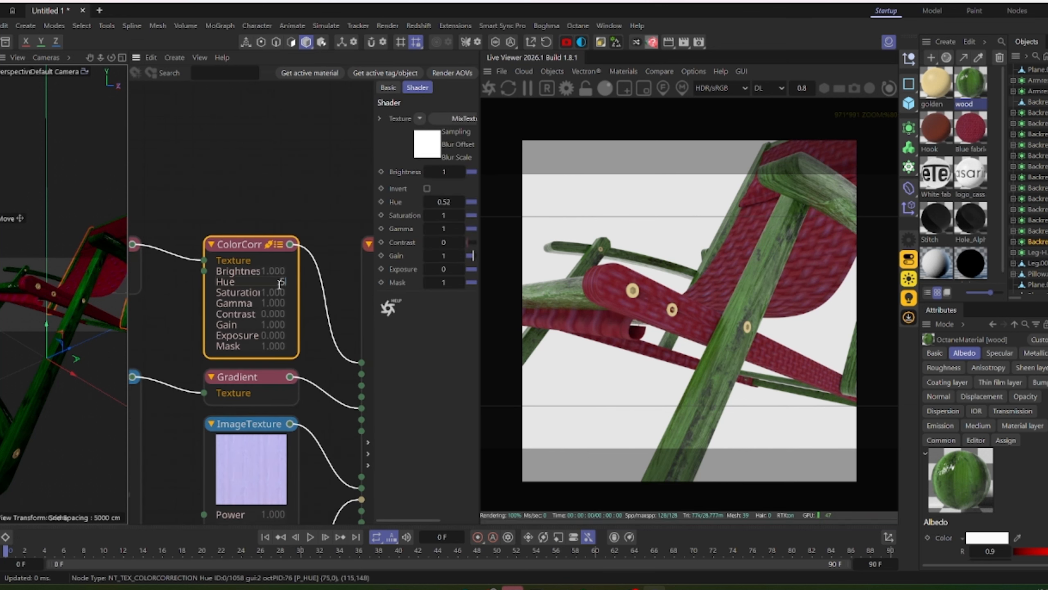
pyautogui.click(311, 204)
pyautogui.scroll(1, 311, 232)
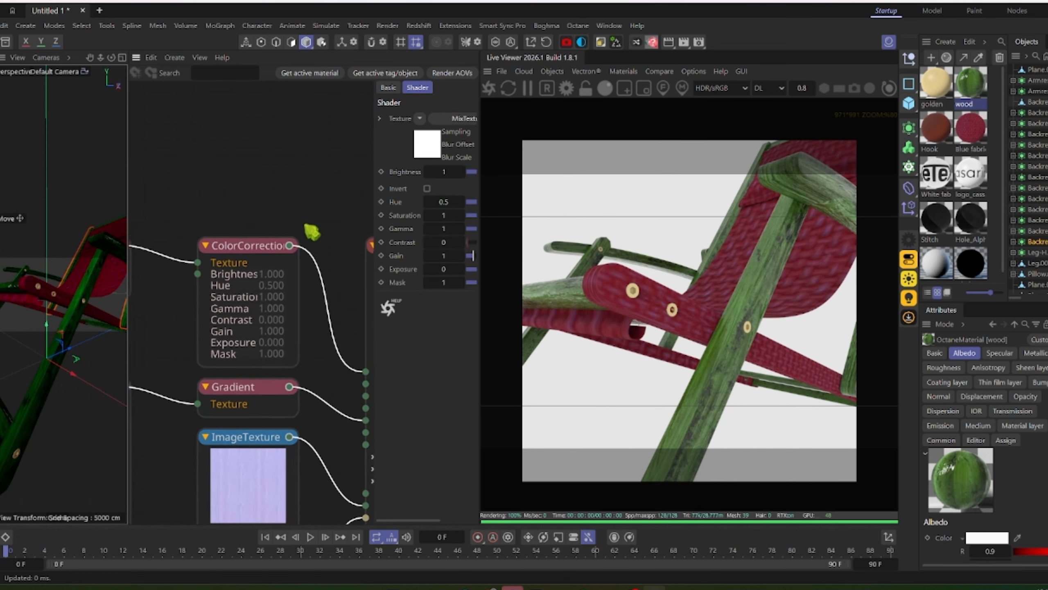
# Step: Set the amount of the wood material's MixTexture node to 0.5, and reduce it slightly to 0.4
pyautogui.moveTo(306, 226); pyautogui.dragTo(295, 190, button='middle')
pyautogui.scroll(3, 275, 202)
pyautogui.moveTo(264, 232); pyautogui.dragTo(202, 177, button='middle')
pyautogui.moveTo(265, 289); pyautogui.dragTo(232, 248, button='middle')
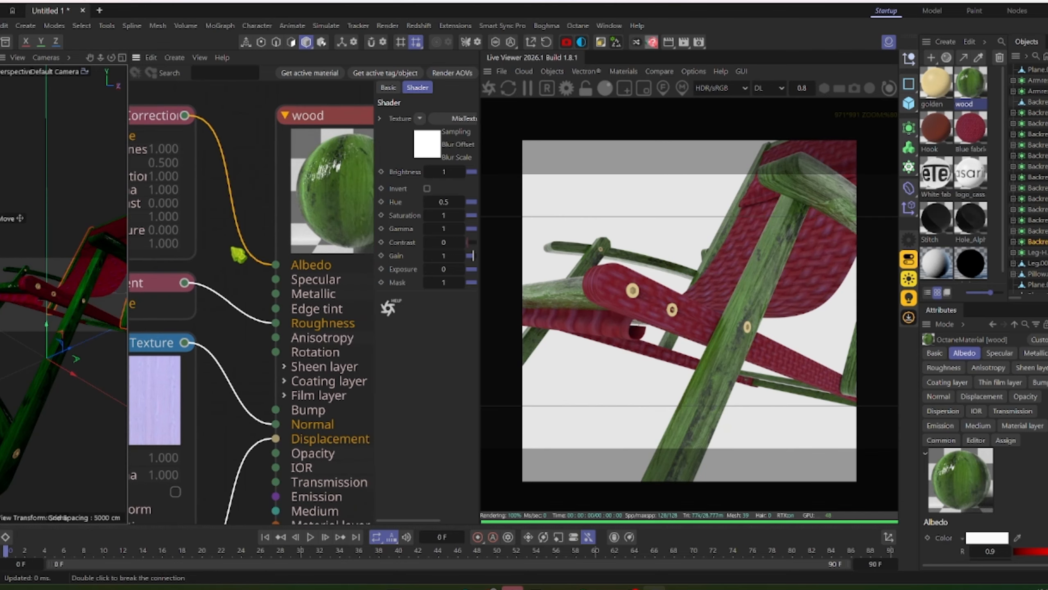
pyautogui.moveTo(272, 217)
pyautogui.mouseDown(button='middle')
pyautogui.moveTo(263, 213)
pyautogui.moveTo(287, 220)
pyautogui.mouseUp(button='middle')
pyautogui.moveTo(204, 233); pyautogui.dragTo(306, 276, button='middle')
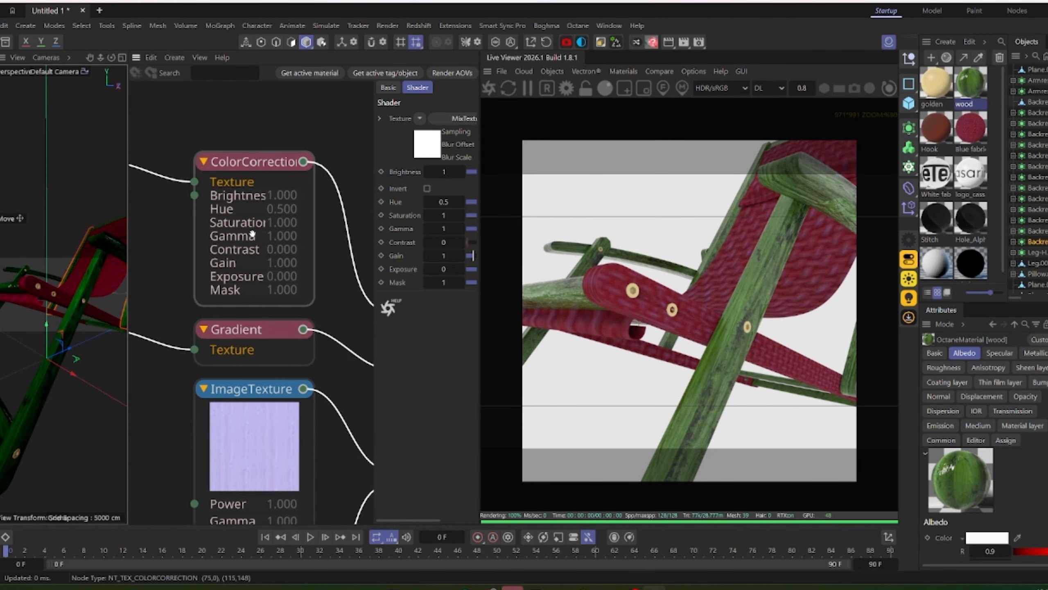
pyautogui.moveTo(209, 299); pyautogui.dragTo(322, 275, button='middle')
pyautogui.moveTo(242, 301); pyautogui.dragTo(395, 259, button='middle')
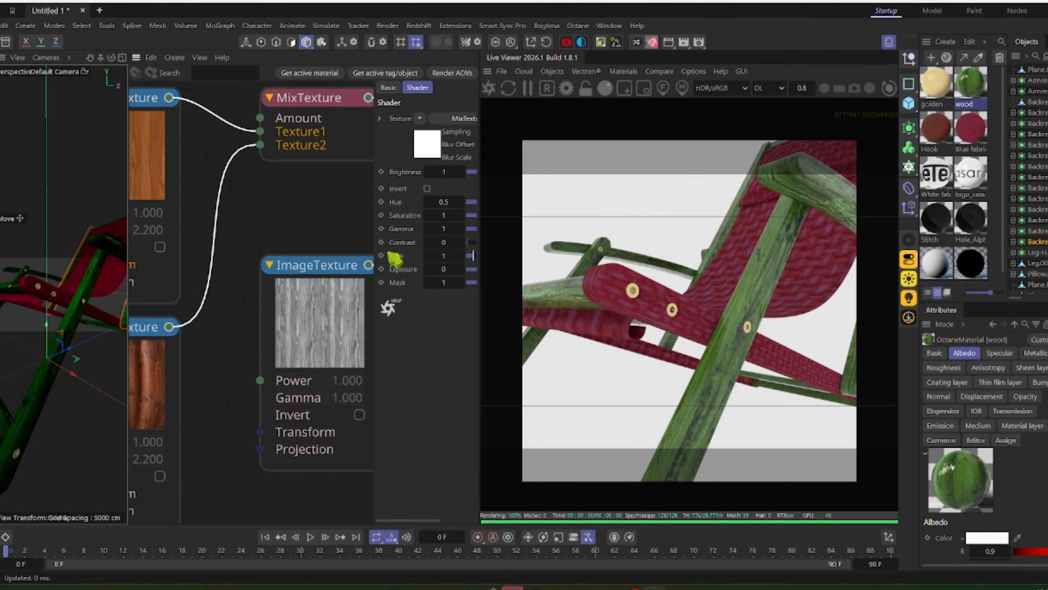
pyautogui.click(342, 113)
pyautogui.moveTo(285, 215); pyautogui.dragTo(234, 262, button='middle')
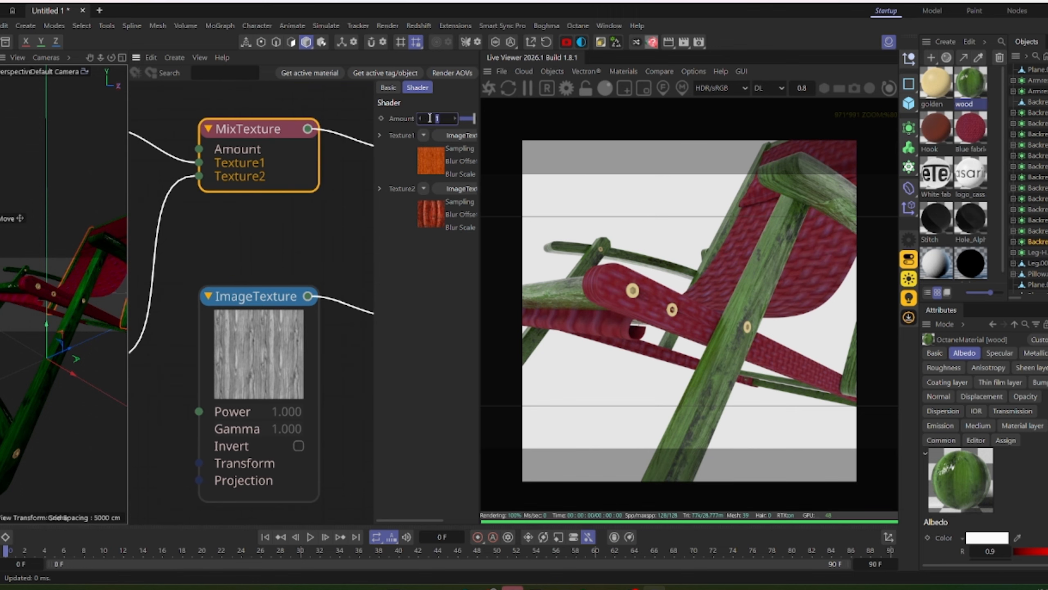
pyautogui.write('0.5')
pyautogui.press('Return')
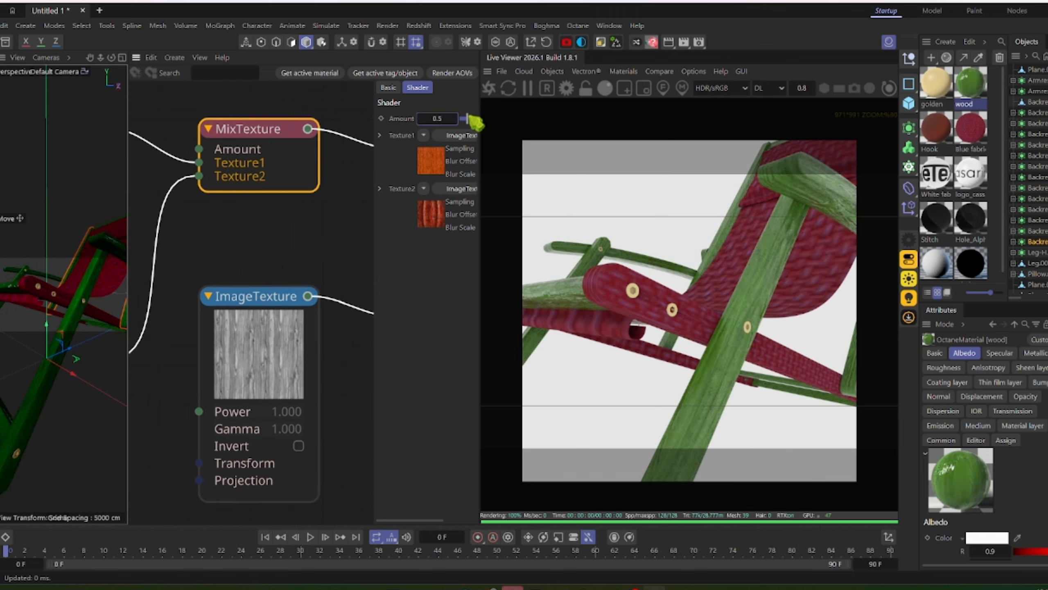
pyautogui.moveTo(468, 118)
pyautogui.mouseDown()
pyautogui.moveTo(456, 118)
pyautogui.moveTo(489, 120)
pyautogui.moveTo(465, 118)
pyautogui.mouseUp()
# Step: Set the wood material's BSDF model to Octane and its diffuse BRDF model to Oren-Nayar (energy preserving)
pyautogui.moveTo(328, 218); pyautogui.dragTo(170, 258, button='middle')
pyautogui.click(309, 166)
pyautogui.moveTo(312, 196); pyautogui.dragTo(258, 216, button='middle')
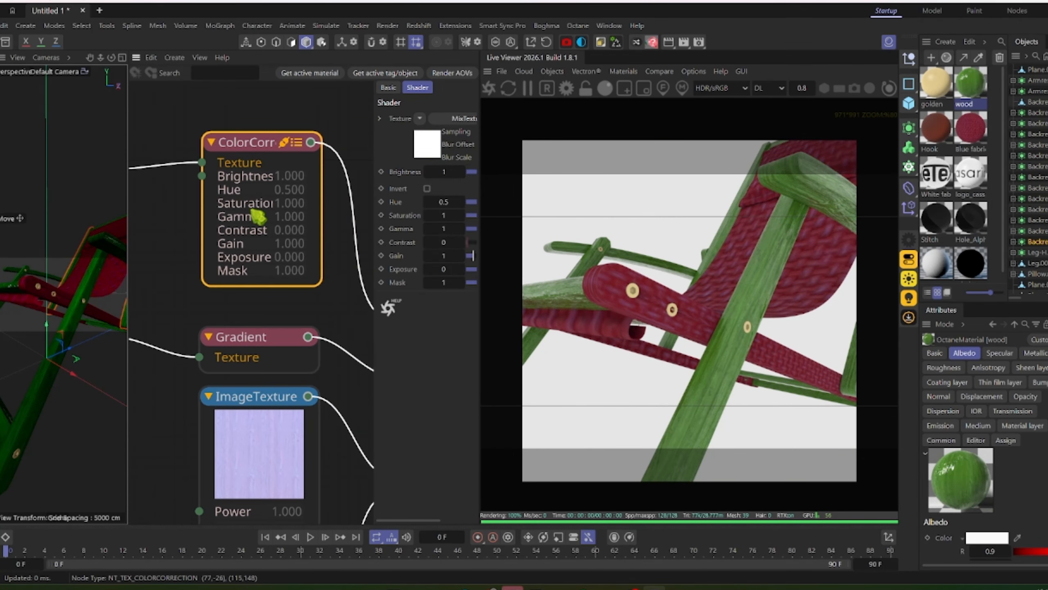
pyautogui.moveTo(429, 189); pyautogui.dragTo(373, 188)
pyautogui.moveTo(249, 209); pyautogui.dragTo(133, 201, button='middle')
pyautogui.click(316, 206)
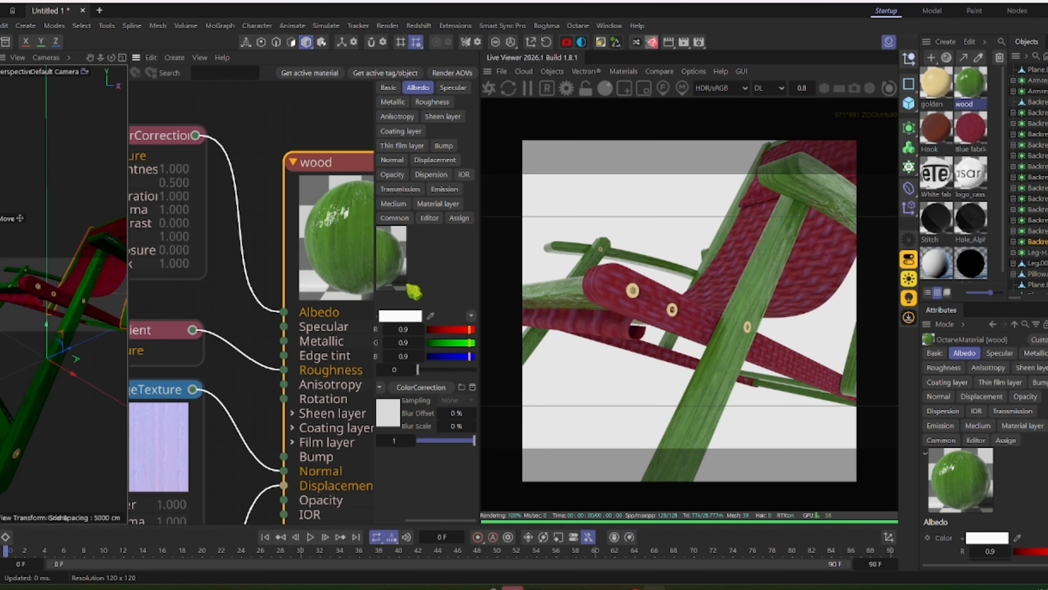
pyautogui.moveTo(418, 369); pyautogui.dragTo(388, 349)
pyautogui.click(388, 88)
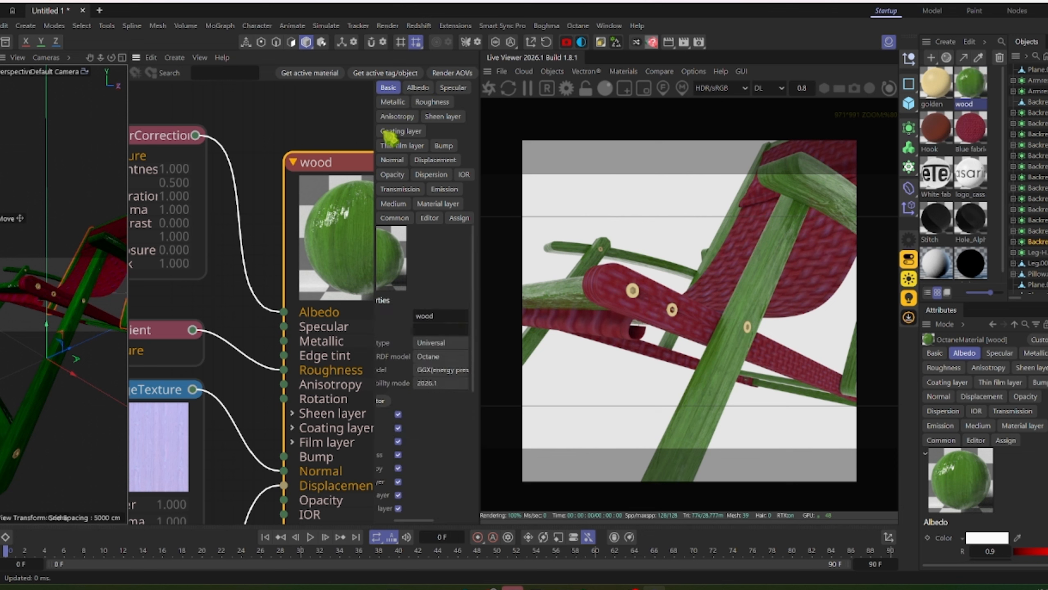
pyautogui.click(438, 374)
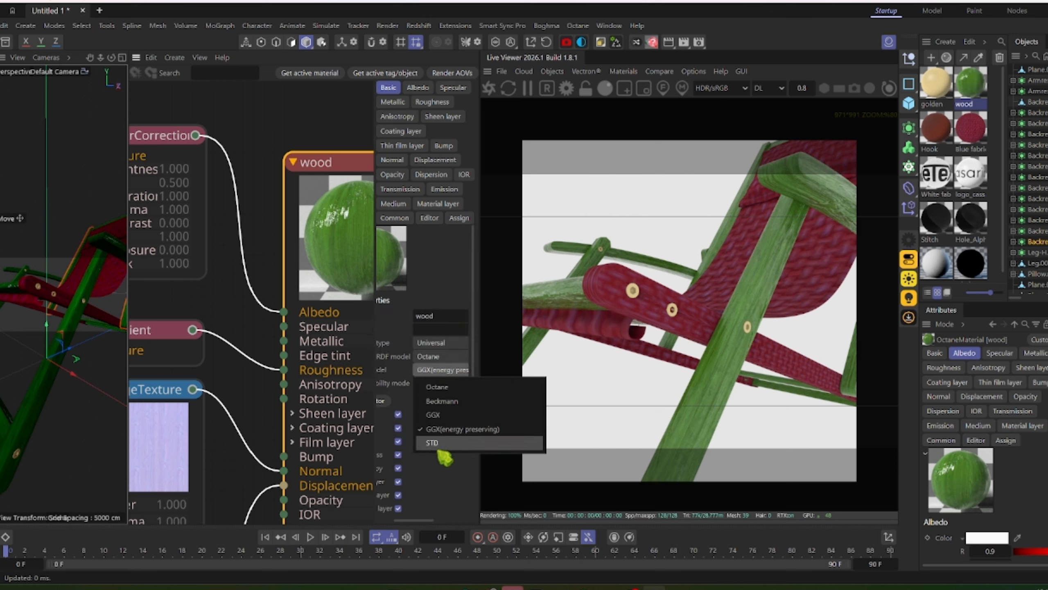
pyautogui.click(438, 387)
pyautogui.click(439, 356)
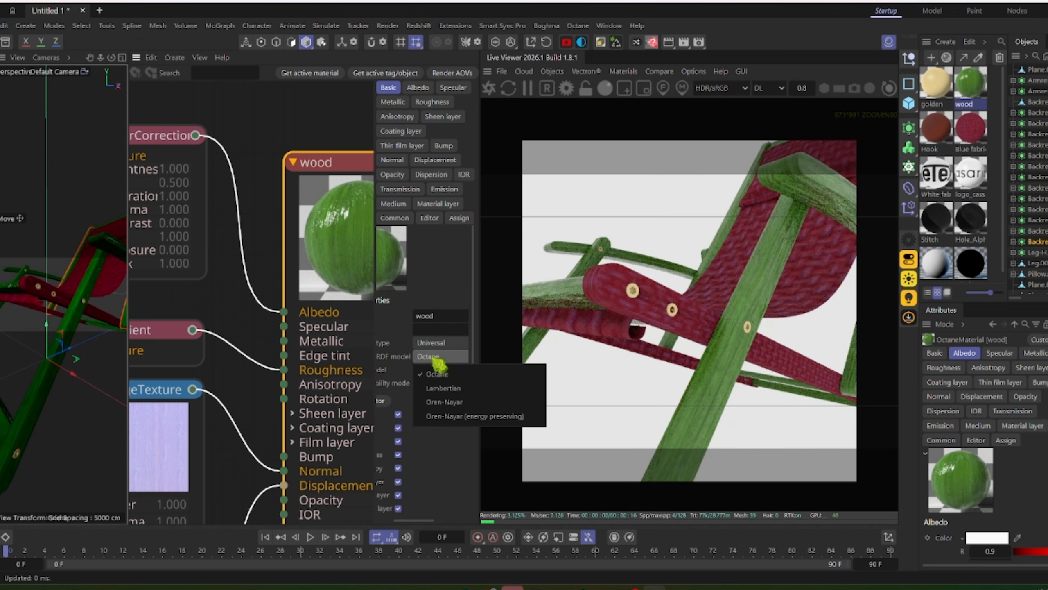
pyautogui.click(449, 416)
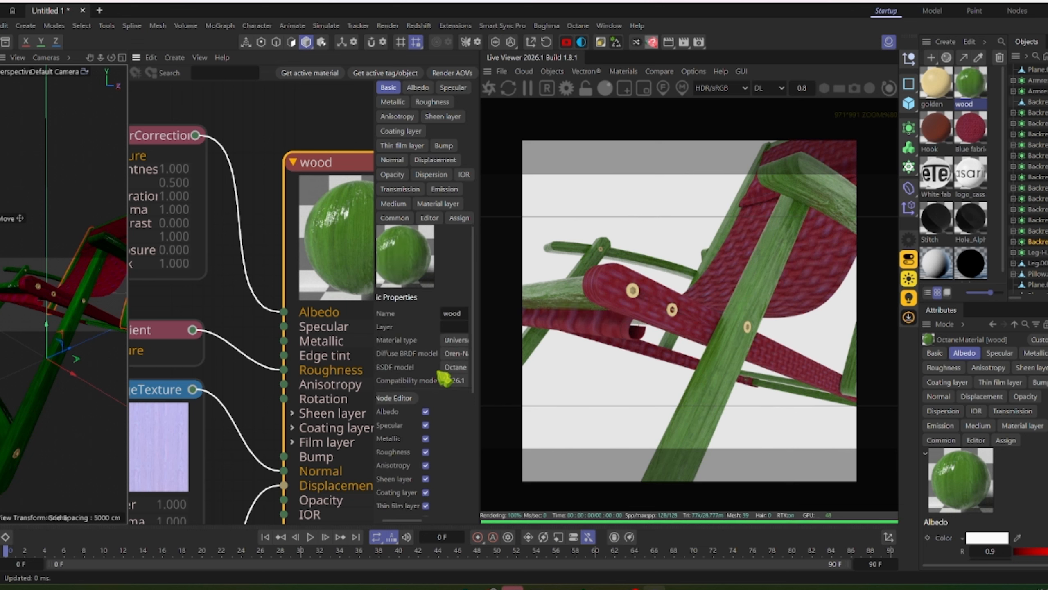
# Step: Disable the ColorCorrection node that feeds the wood material's albedo
pyautogui.click(418, 87)
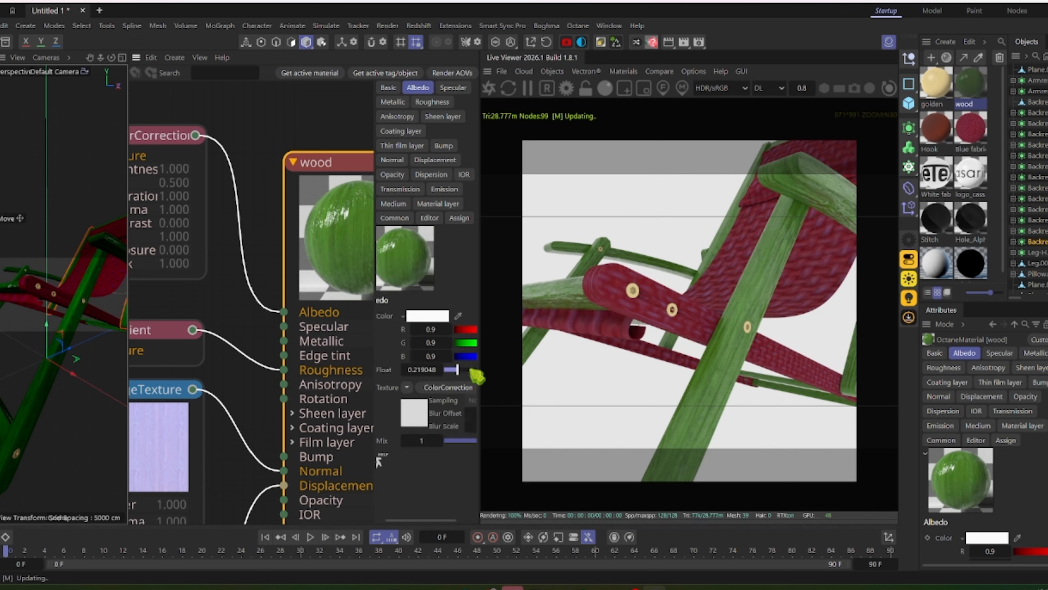
pyautogui.moveTo(219, 169); pyautogui.dragTo(266, 184, button='middle')
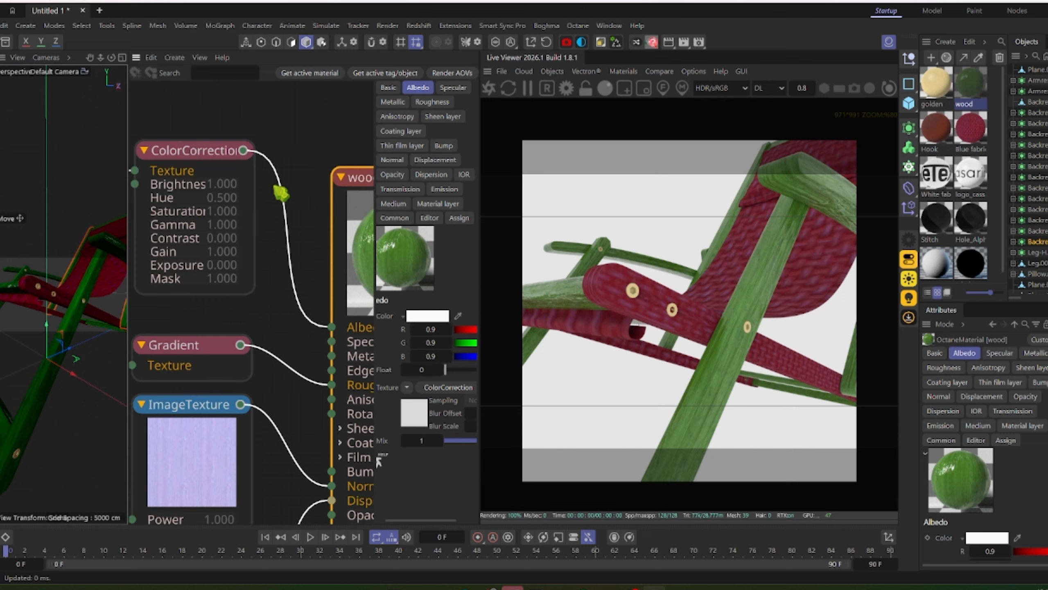
pyautogui.rightClick(196, 151)
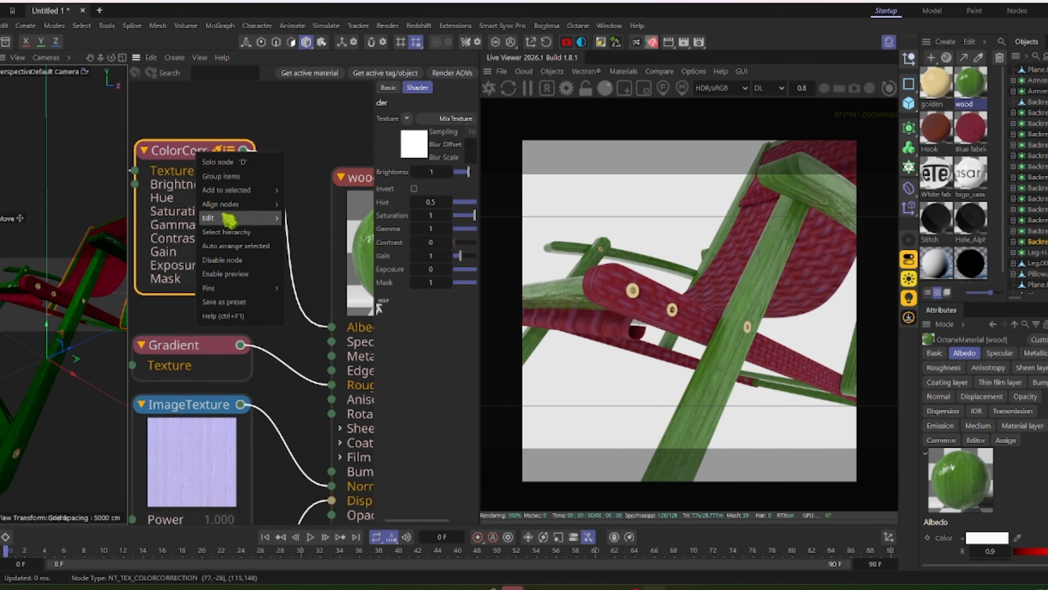
pyautogui.click(231, 260)
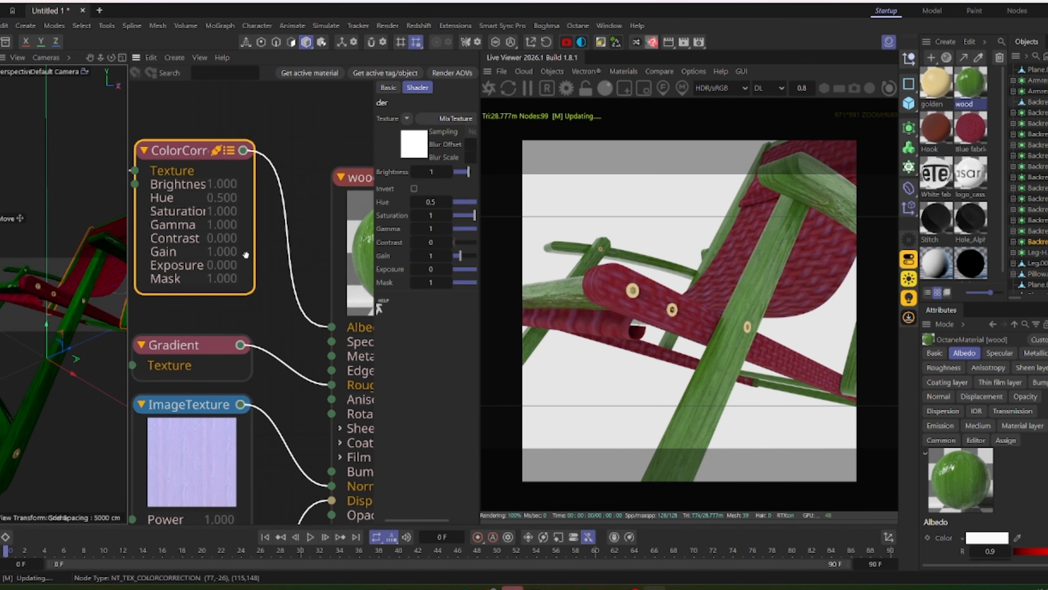
pyautogui.scroll(-4, 294, 115)
pyautogui.scroll(-3, 220, 128)
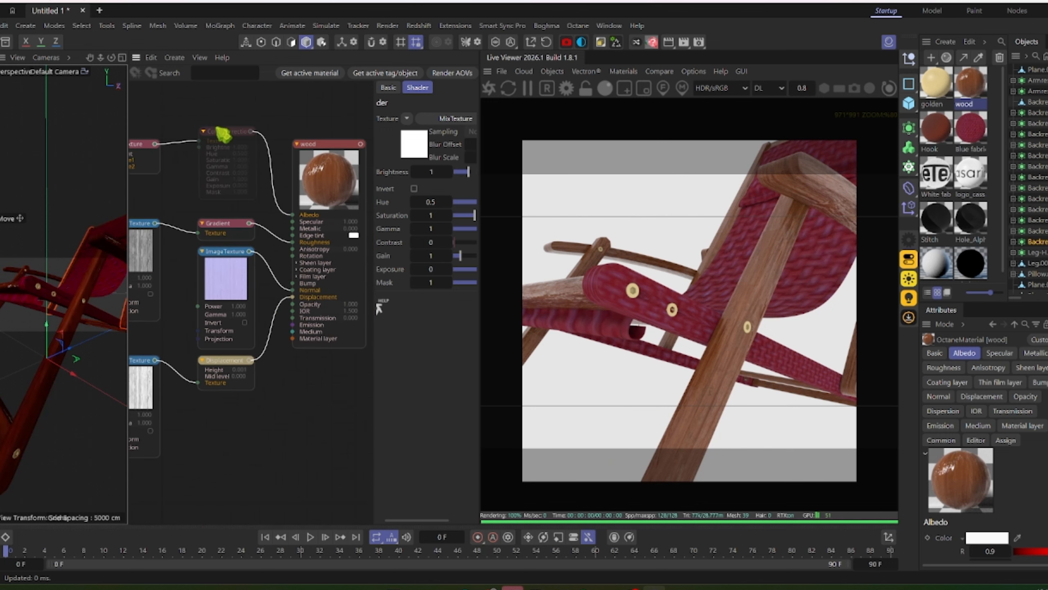
pyautogui.moveTo(224, 143); pyautogui.dragTo(268, 224, button='middle')
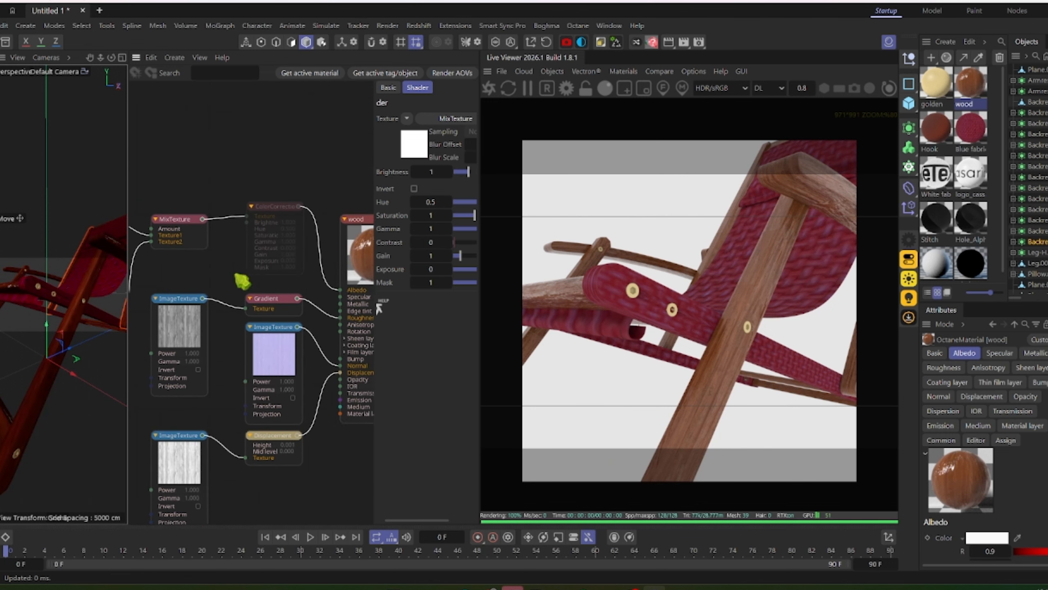
# Step: Lower the wood MixTexture's amount to 0 with the whole deckchair in the render view
pyautogui.keyDown('alt'); pyautogui.moveTo(88, 299); pyautogui.dragTo(61, 326); pyautogui.keyUp('alt')
pyautogui.scroll(-5, 61, 305)
pyautogui.moveTo(235, 249); pyautogui.dragTo(278, 268, button='middle')
pyautogui.click(219, 246)
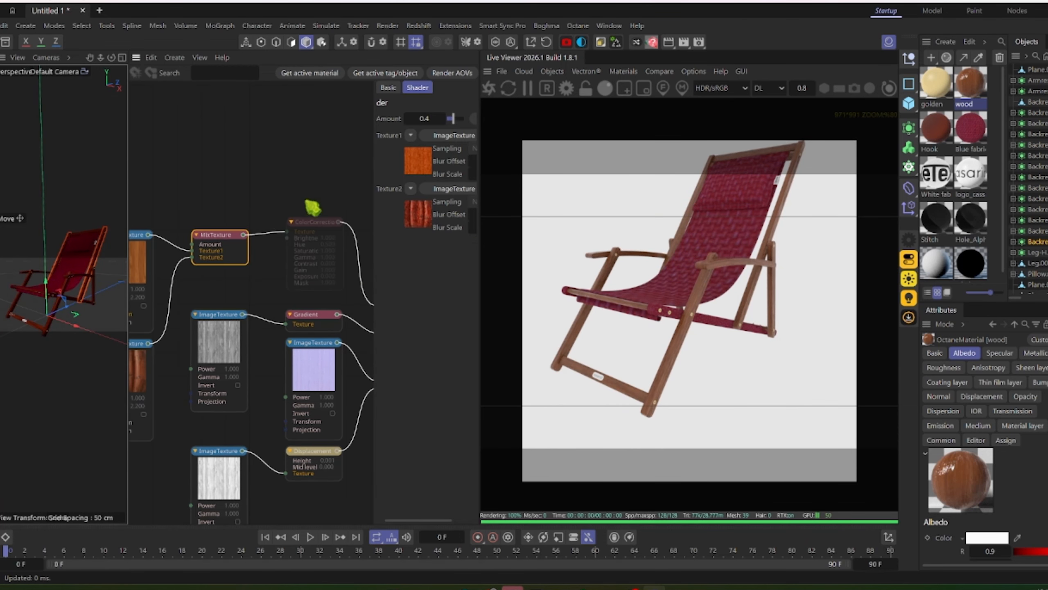
pyautogui.moveTo(453, 118); pyautogui.dragTo(448, 122)
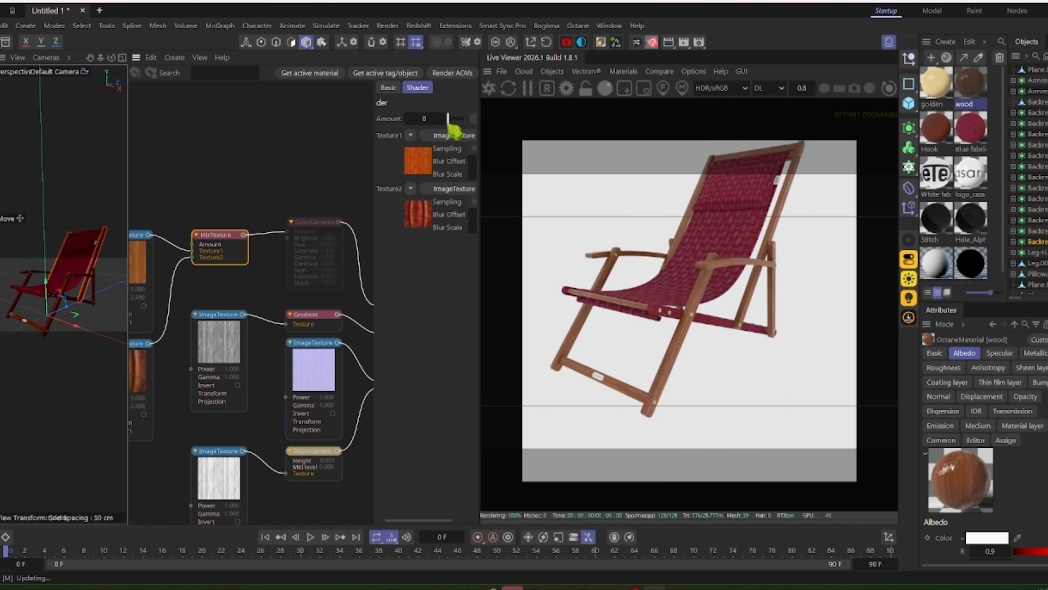
# Step: Select the seat's front side rail and apply the wood material to its subdivision surface
pyautogui.scroll(3, 651, 318)
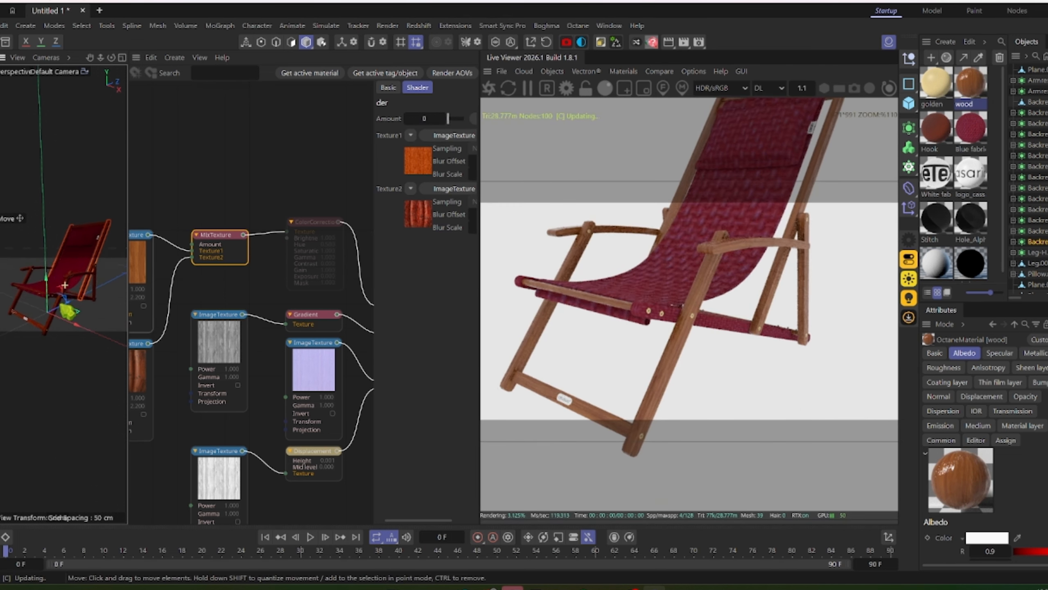
pyautogui.scroll(3, 66, 306)
pyautogui.scroll(3, 54, 287)
pyautogui.scroll(-5, 54, 287)
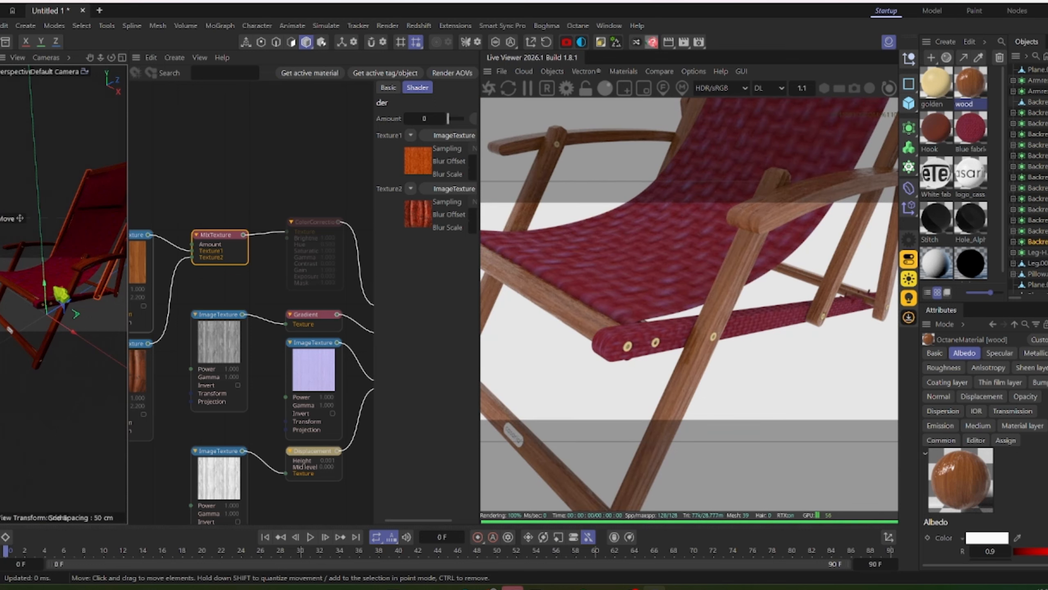
pyautogui.scroll(3, 54, 287)
pyautogui.scroll(-3, 60, 293)
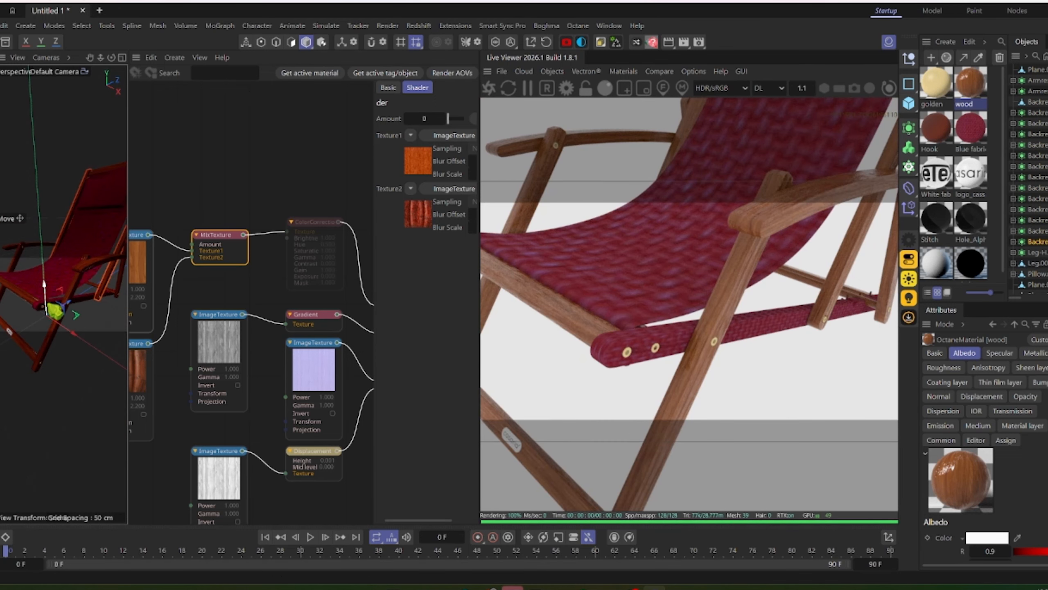
pyautogui.click(46, 309)
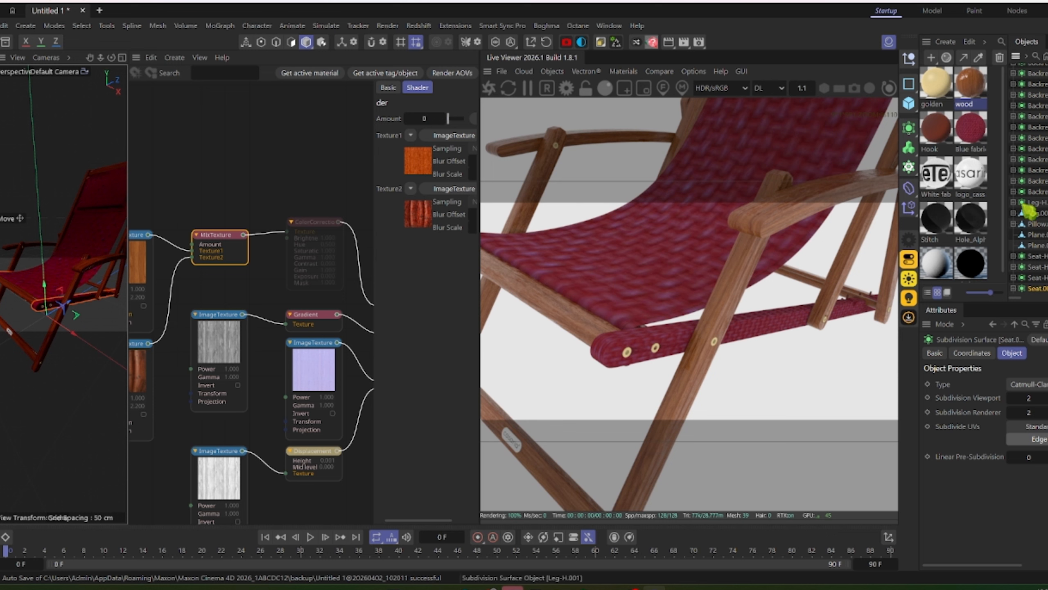
pyautogui.scroll(-2, 1041, 287)
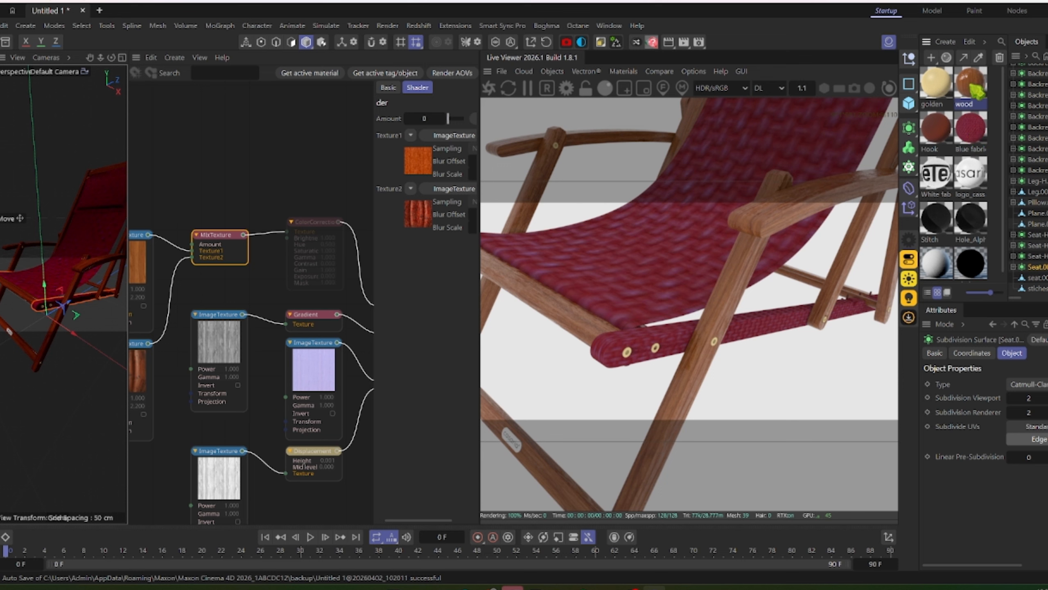
pyautogui.moveTo(1034, 269); pyautogui.dragTo(1033, 269)
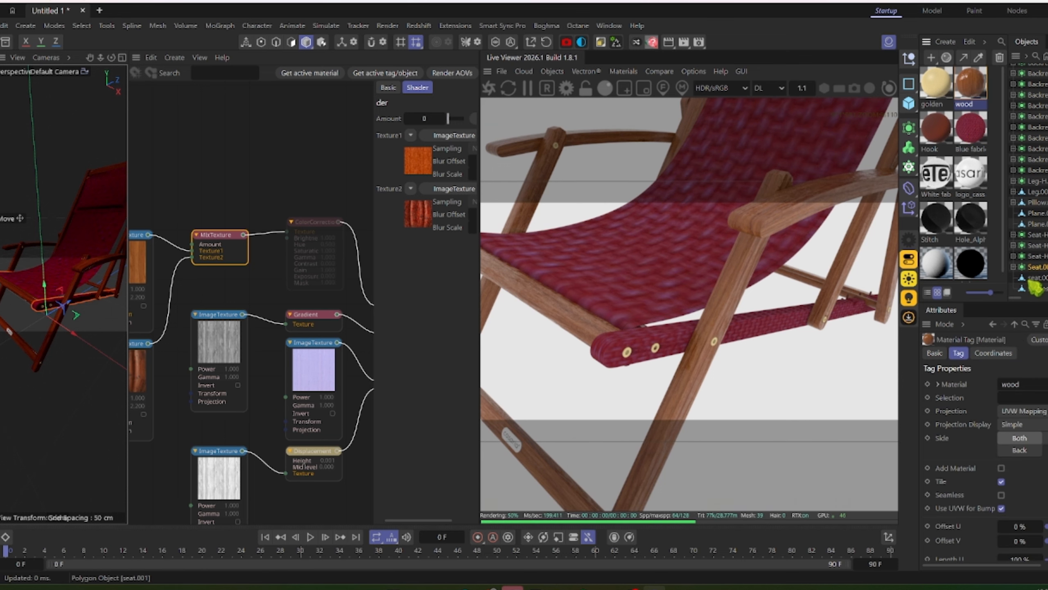
pyautogui.click(1035, 288)
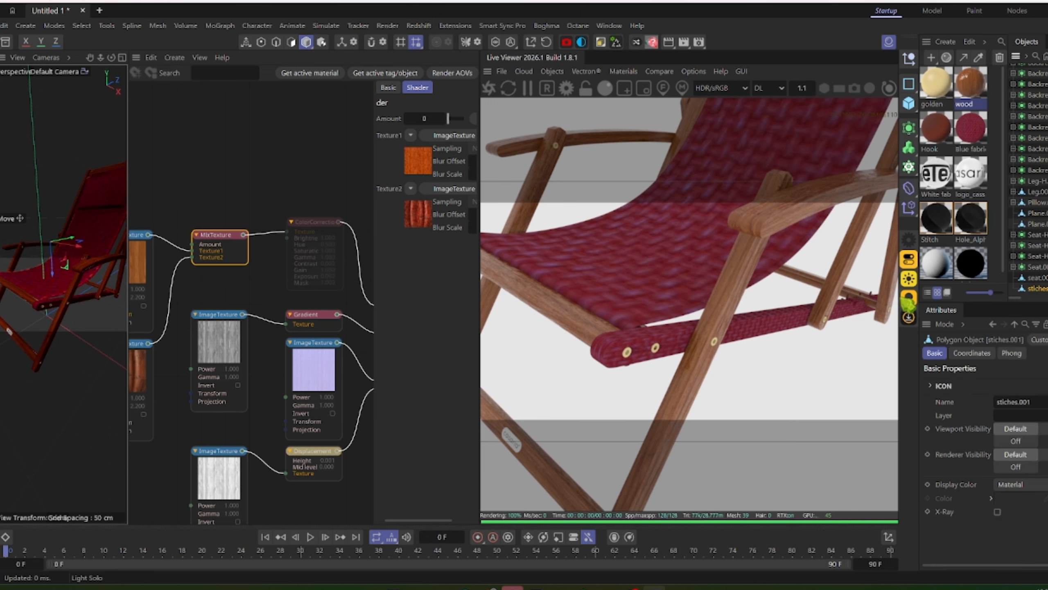
pyautogui.moveTo(919, 323); pyautogui.dragTo(801, 320)
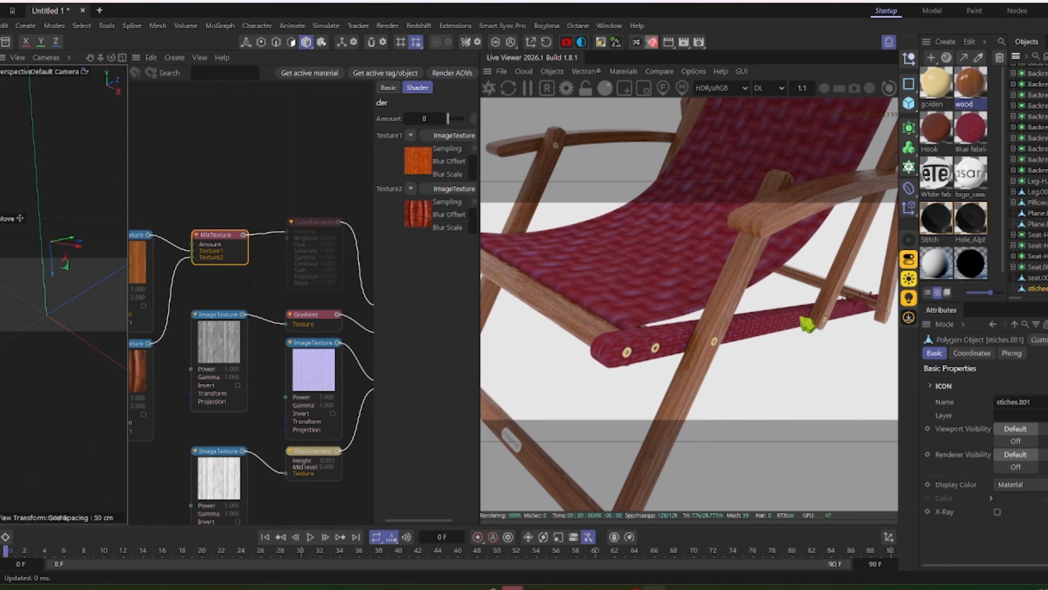
pyautogui.moveTo(983, 567); pyautogui.dragTo(1034, 567)
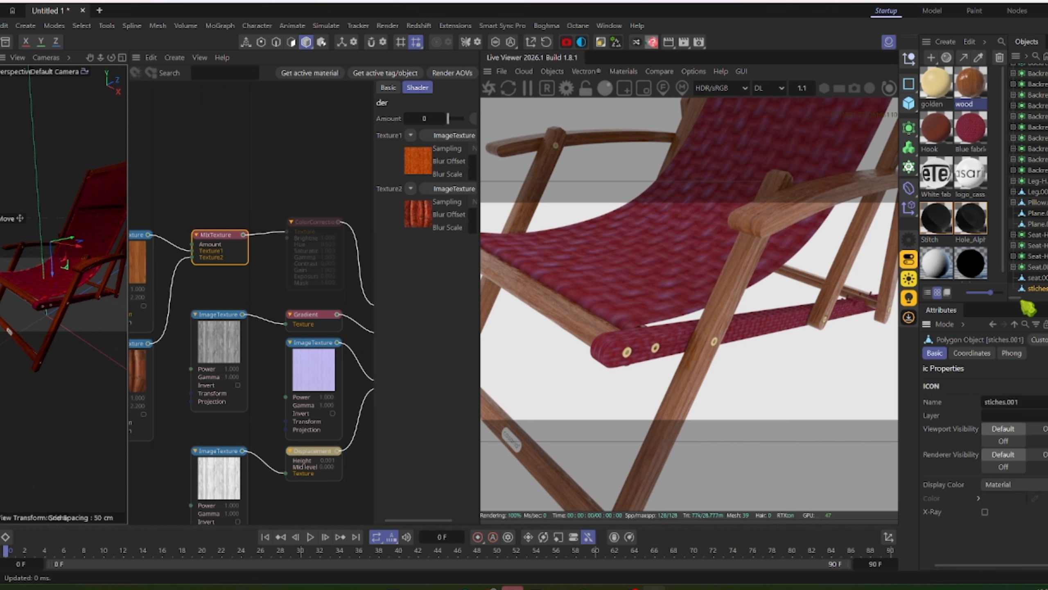
pyautogui.moveTo(1019, 298)
pyautogui.mouseDown()
pyautogui.moveTo(1047, 302)
pyautogui.moveTo(1033, 304)
pyautogui.mouseUp()
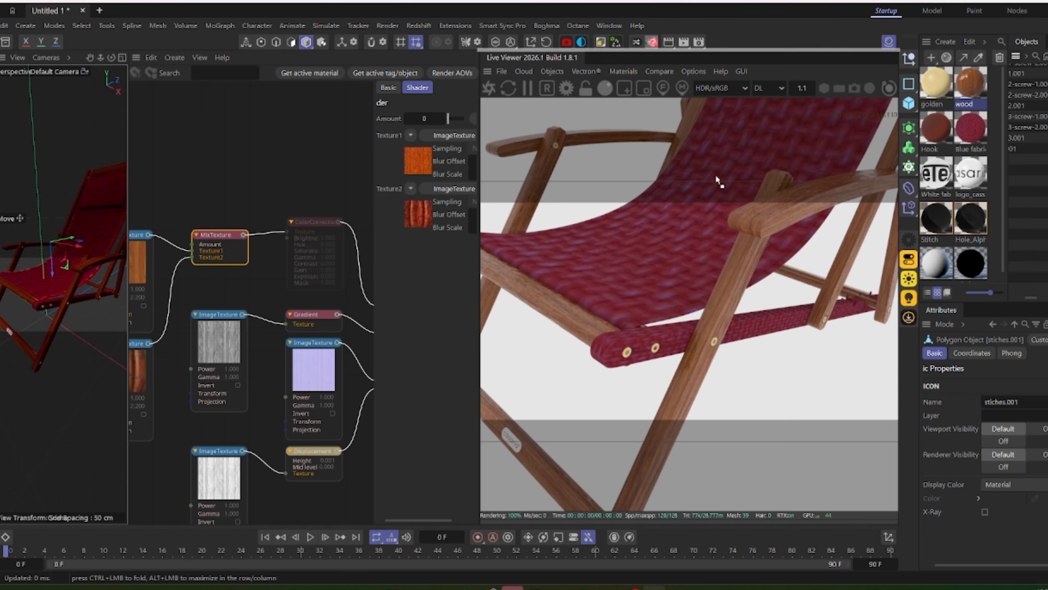
# Step: Undock the Live Viewer into its own window and minimize it to uncover the object list
pyautogui.moveTo(717, 180); pyautogui.dragTo(893, 207)
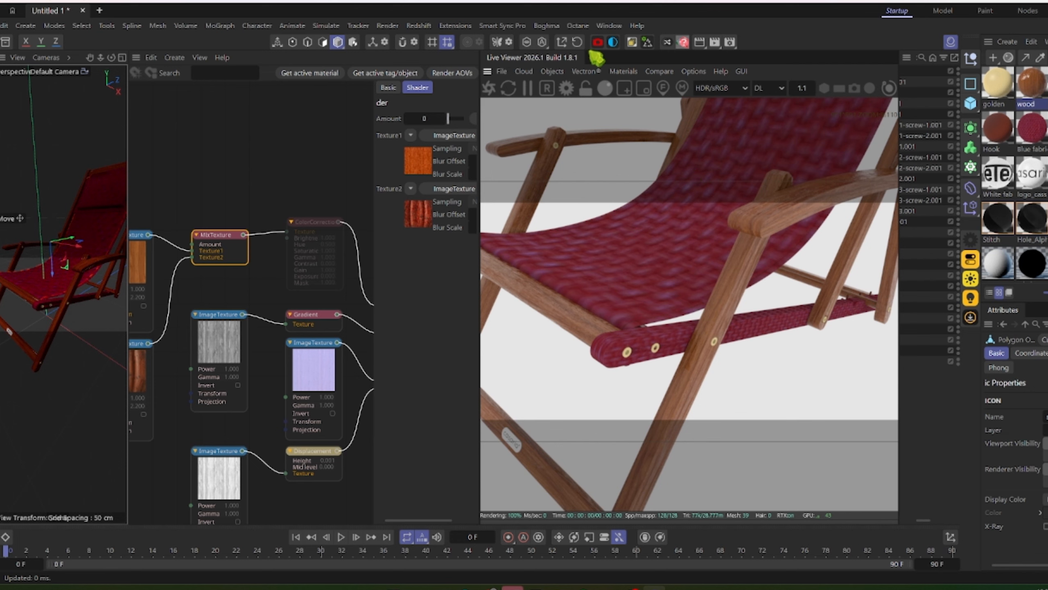
pyautogui.click(487, 72)
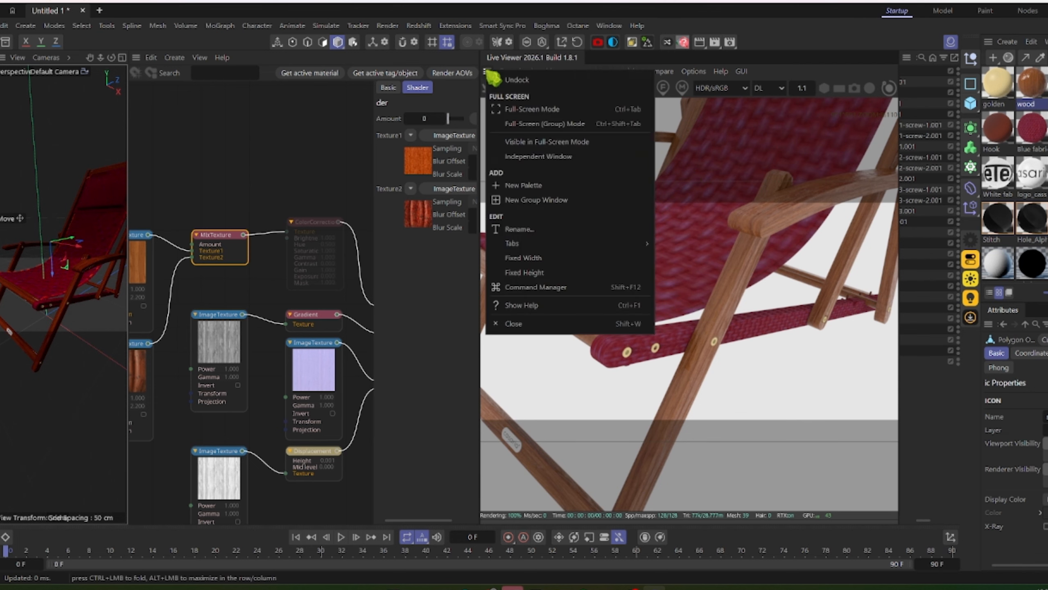
pyautogui.click(545, 84)
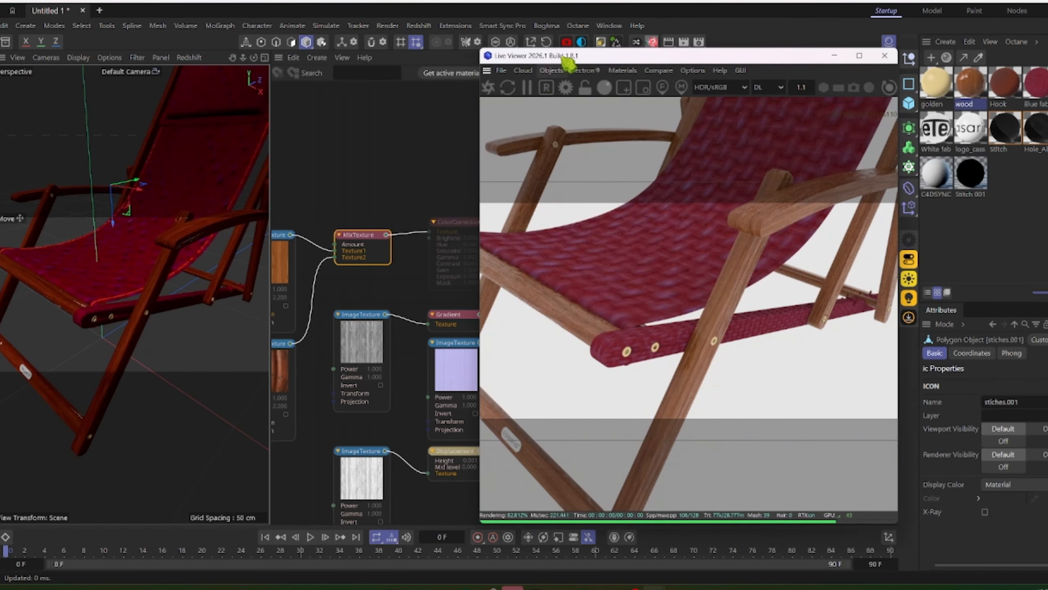
pyautogui.moveTo(568, 64); pyautogui.dragTo(340, 84)
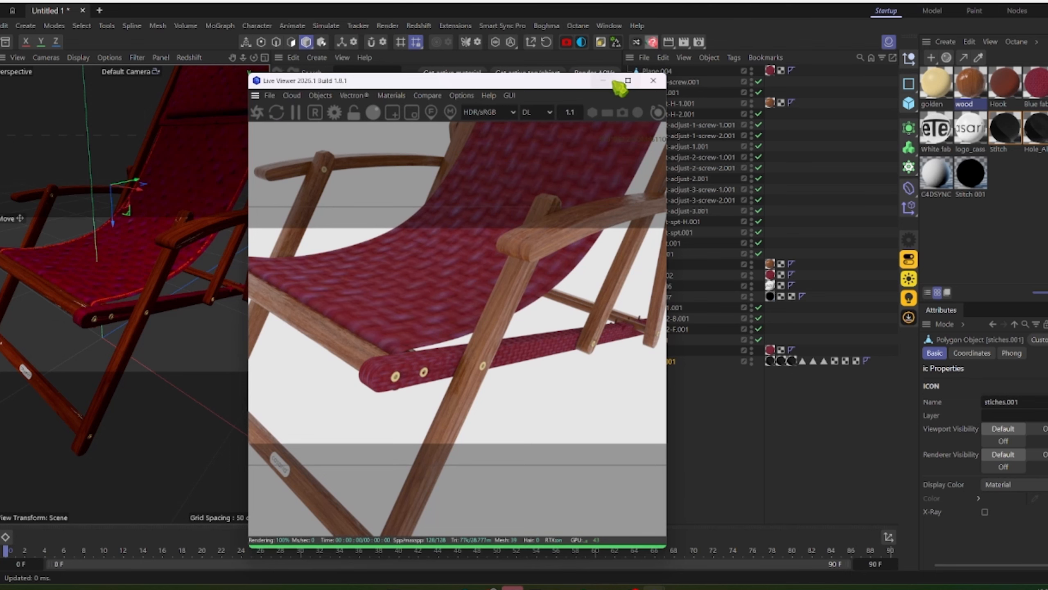
pyautogui.click(604, 81)
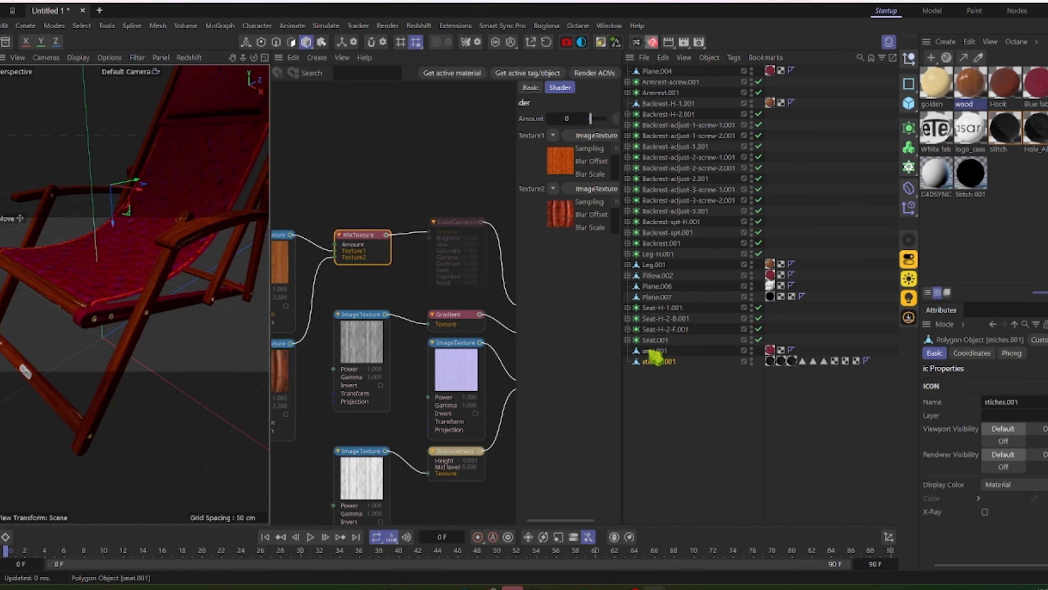
# Step: Take the front side rail's Seat.001 polygon object out of its subdivision surface and place it below Backrest-H-1.001
pyautogui.click(655, 350)
pyautogui.click(656, 361)
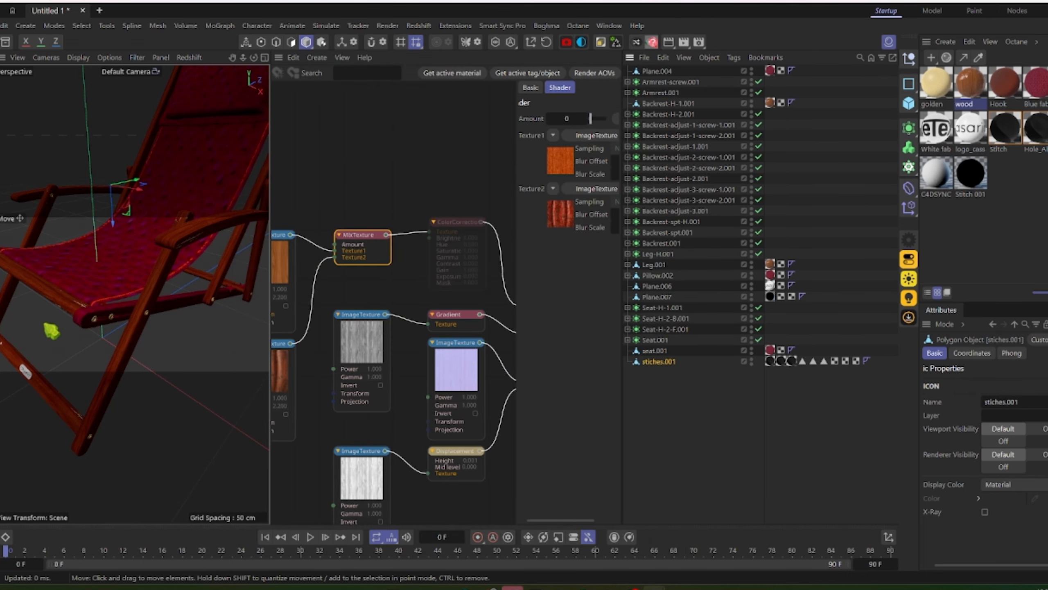
pyautogui.click(94, 327)
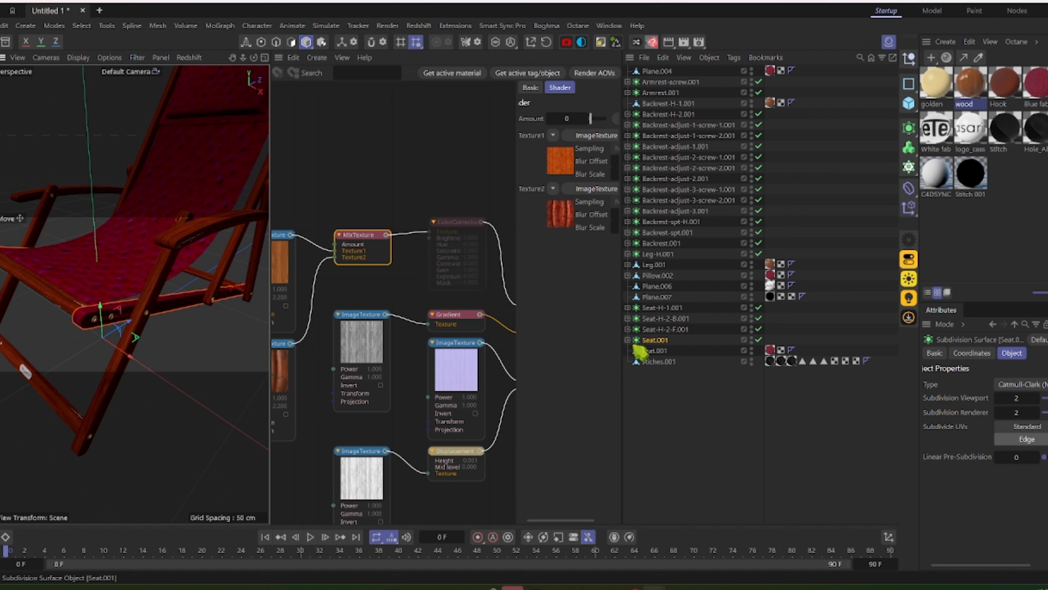
pyautogui.click(628, 340)
pyautogui.click(659, 350)
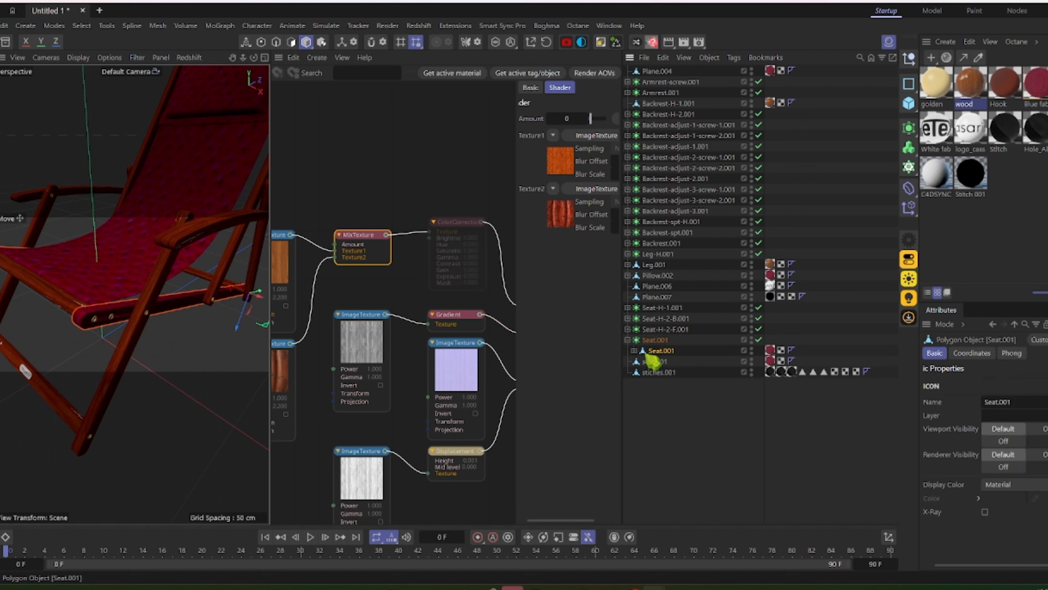
pyautogui.moveTo(685, 315); pyautogui.dragTo(666, 112)
# Step: Replace the Blue fabric material on the Seat.001 rail with the wood material
pyautogui.click(770, 114)
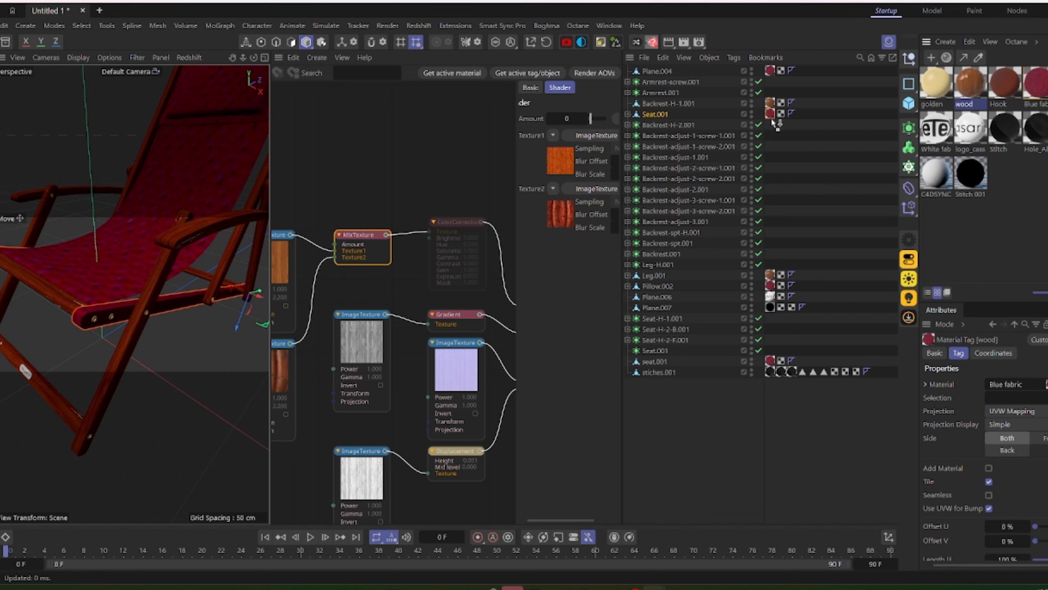
pyautogui.moveTo(773, 118); pyautogui.dragTo(771, 114)
pyautogui.scroll(5, 106, 316)
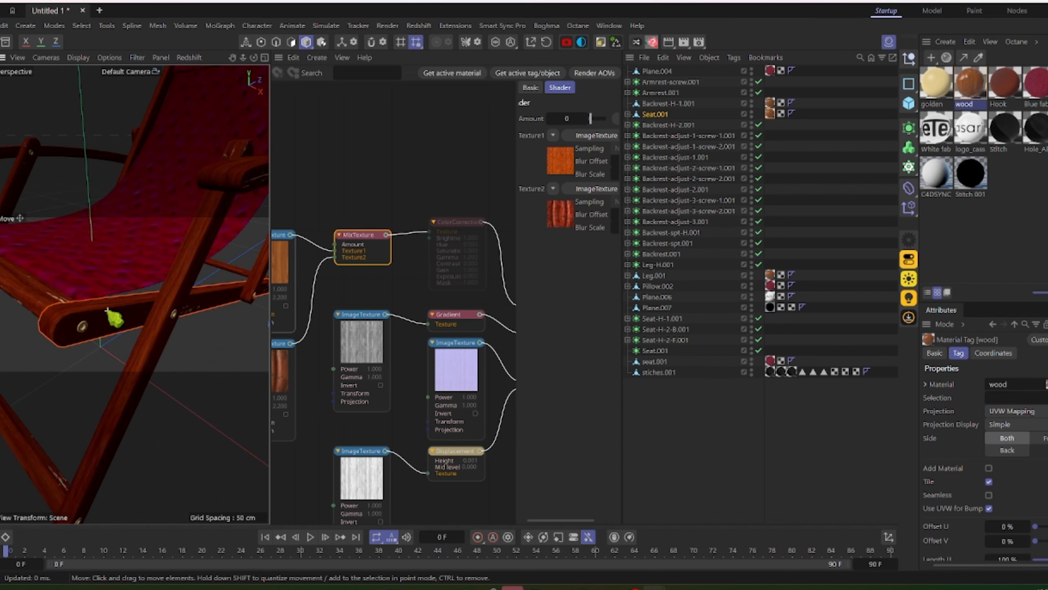
pyautogui.keyDown('alt'); pyautogui.moveTo(106, 309); pyautogui.dragTo(98, 291); pyautogui.keyUp('alt')
pyautogui.scroll(-7, 99, 291)
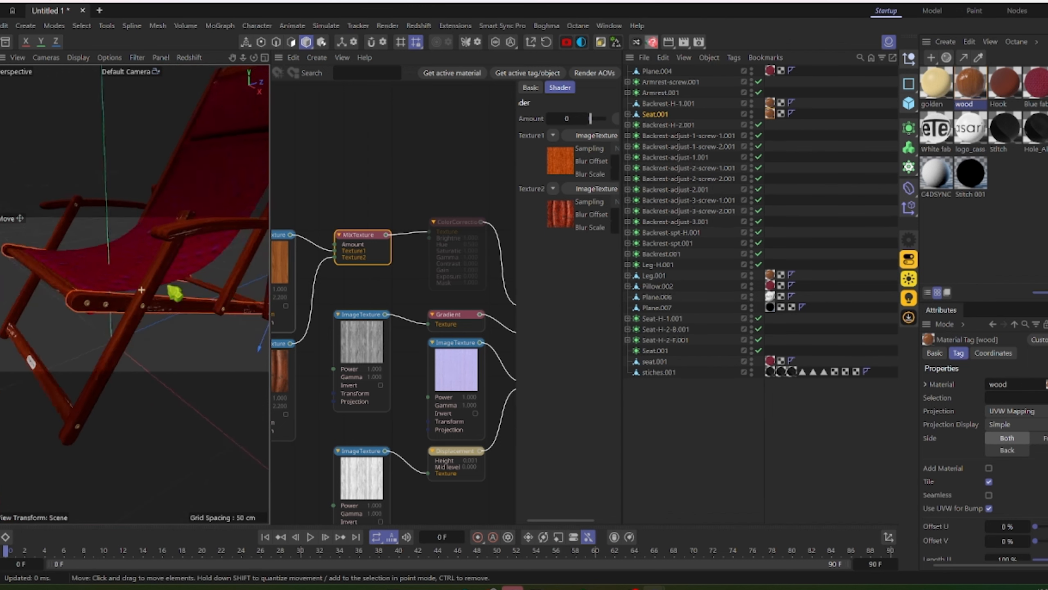
# Step: Restore the Live Viewer window and place it below the node graph
pyautogui.moveTo(641, 587)
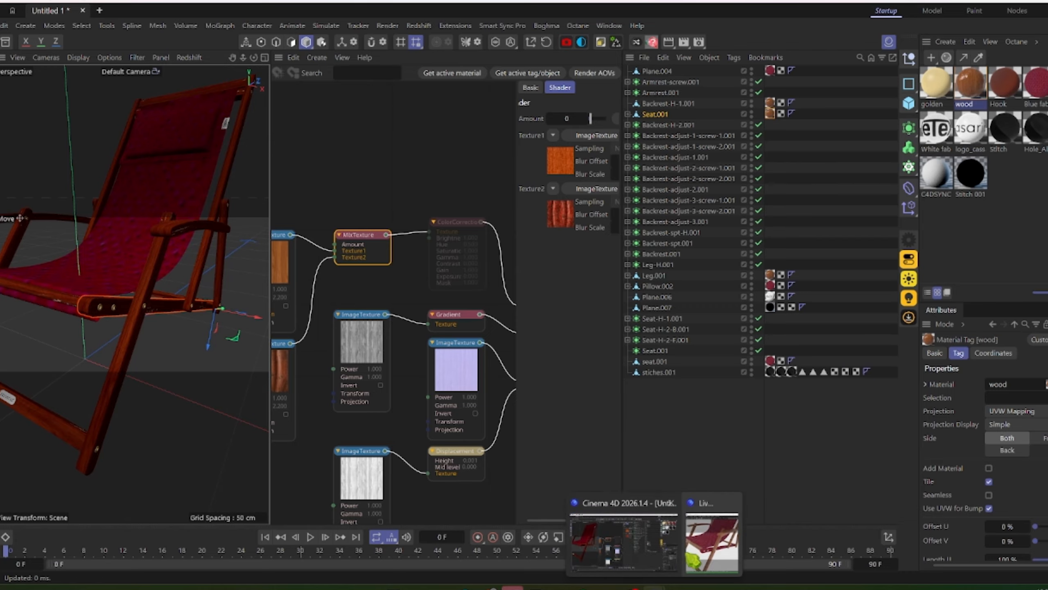
pyautogui.click(701, 555)
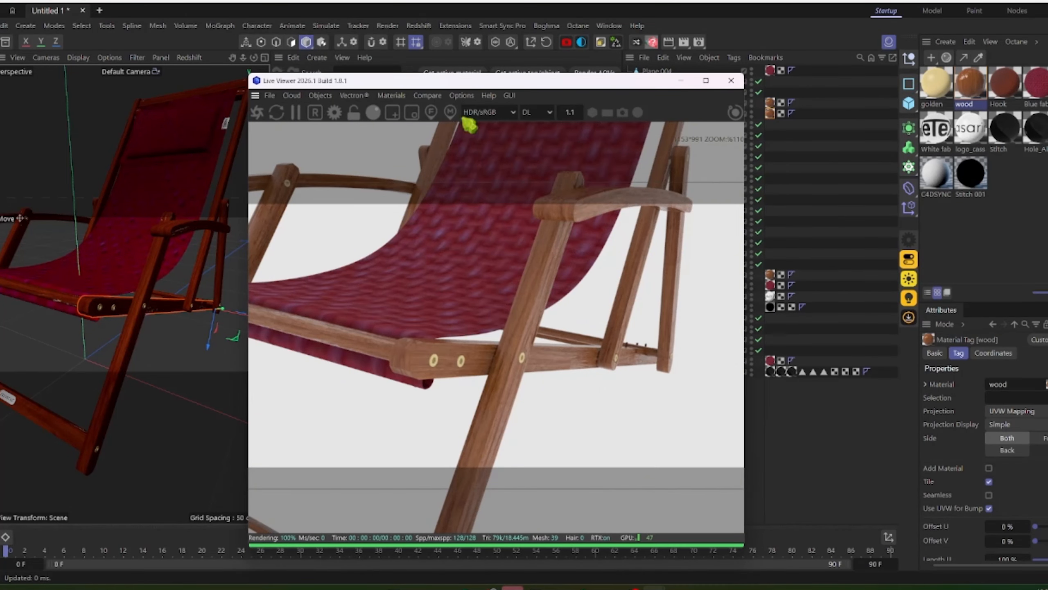
pyautogui.moveTo(456, 85); pyautogui.dragTo(487, 386)
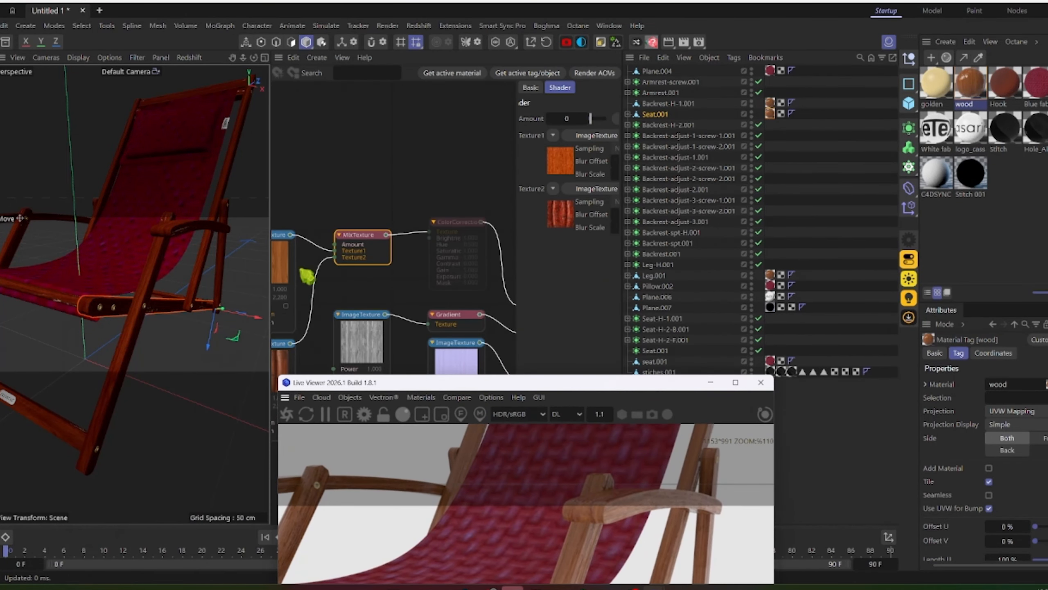
# Step: Select the seat fabric and bring up the Blue fabric material's Transform nodes in the node graph
pyautogui.click(134, 268)
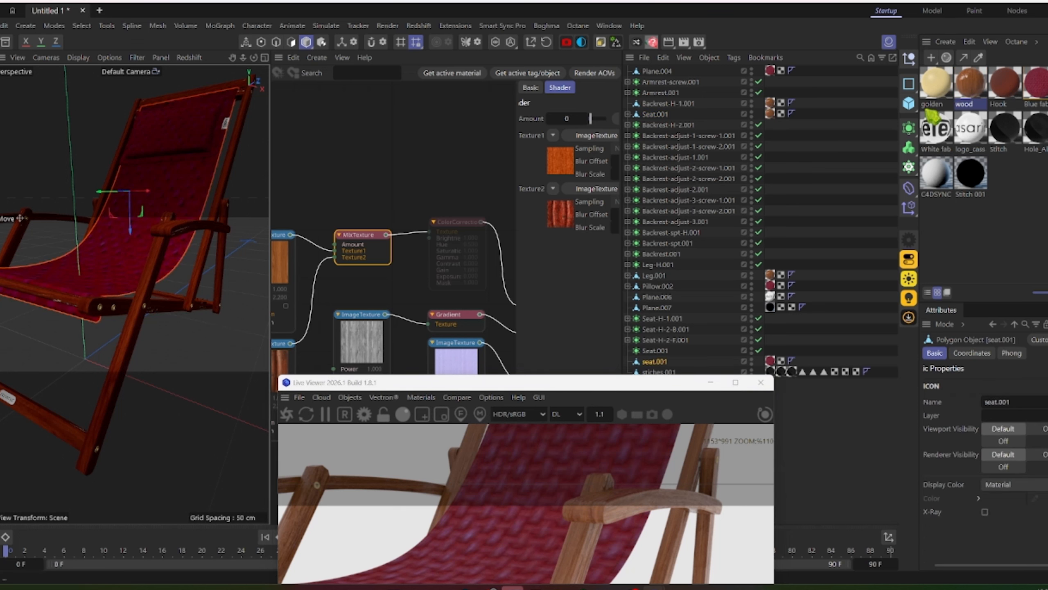
pyautogui.doubleClick(1045, 85)
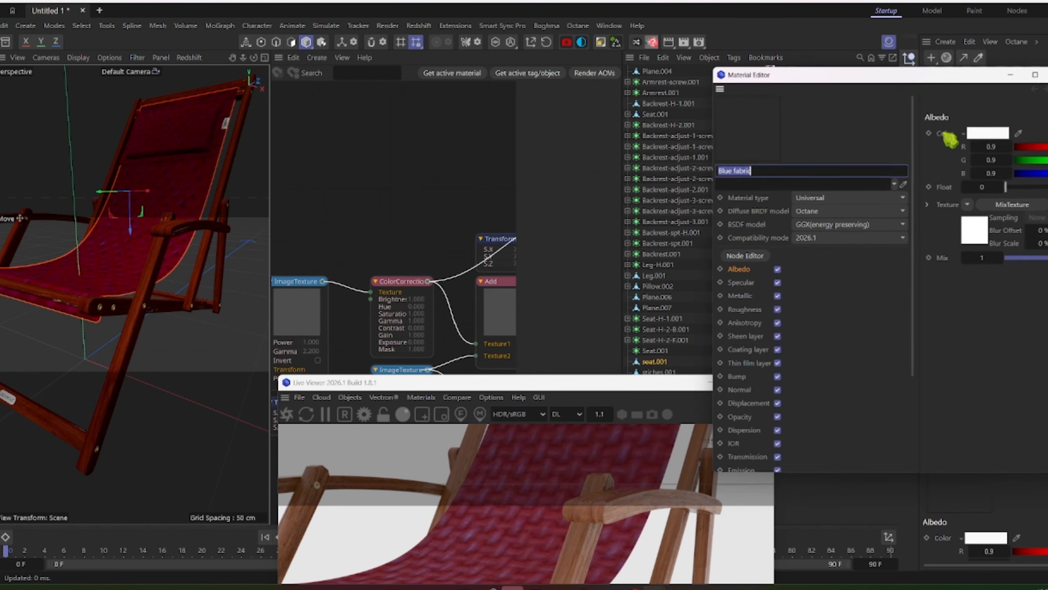
pyautogui.click(1037, 78)
pyautogui.moveTo(439, 199); pyautogui.dragTo(349, 102, button='middle')
pyautogui.scroll(-4, 356, 220)
pyautogui.moveTo(351, 234); pyautogui.dragTo(459, 210, button='middle')
pyautogui.scroll(2, 365, 256)
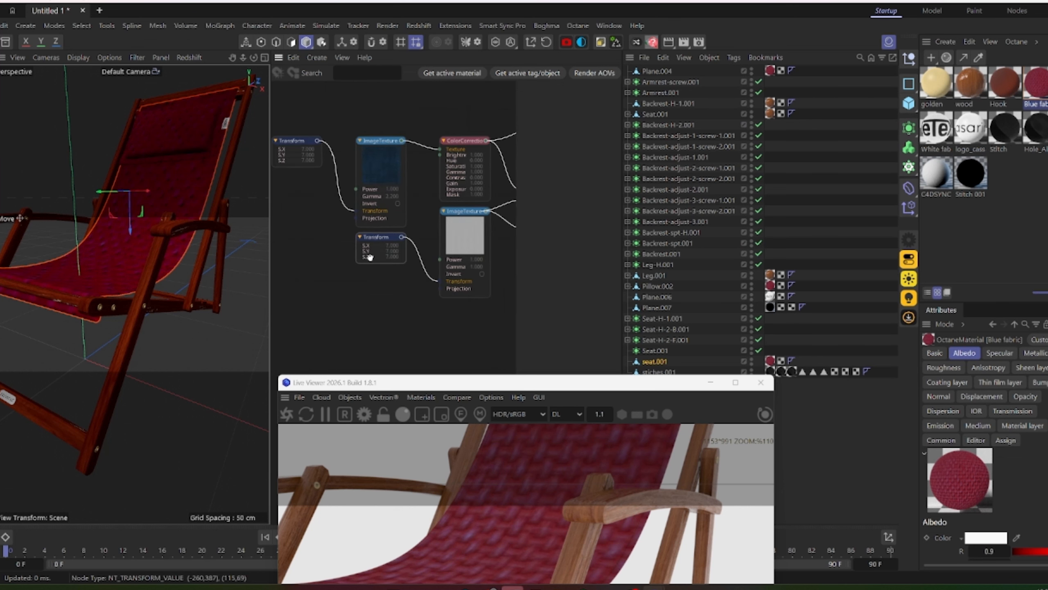
# Step: Connect the grey texture's Transform node to the blue ImageTexture as well and delete the blue texture's original Transform node
pyautogui.moveTo(380, 239); pyautogui.dragTo(284, 269)
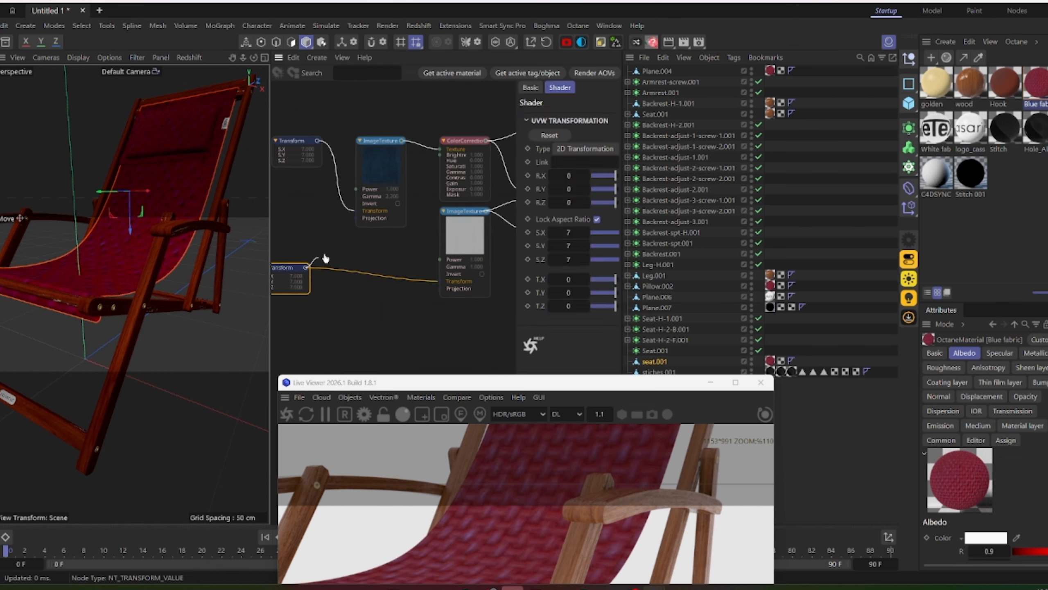
pyautogui.moveTo(356, 211); pyautogui.dragTo(355, 212)
pyautogui.moveTo(331, 98); pyautogui.dragTo(309, 148)
pyautogui.moveTo(339, 224); pyautogui.dragTo(392, 223, button='middle')
pyautogui.press('Delete')
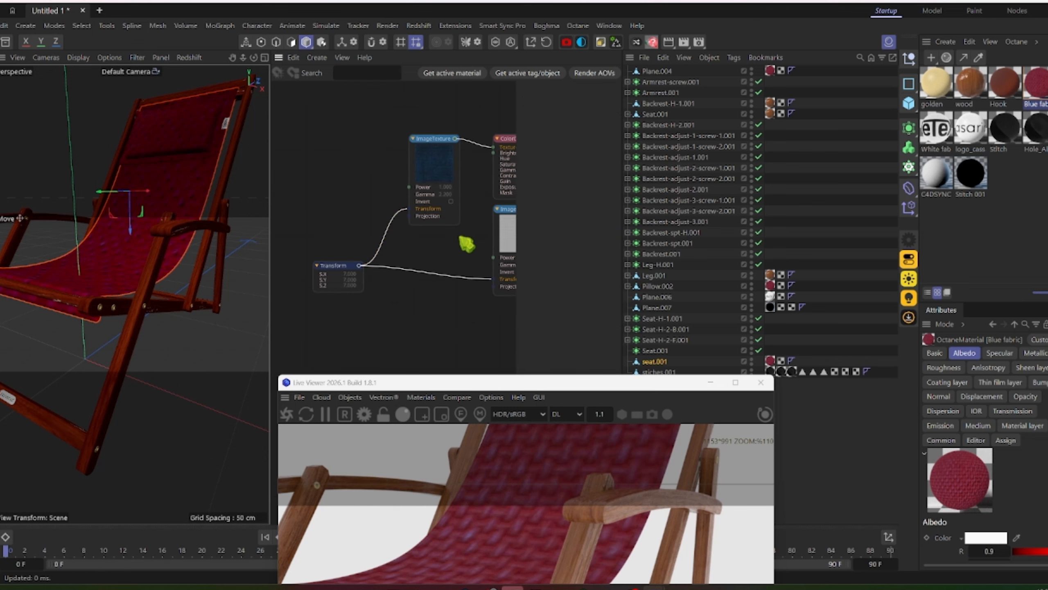
# Step: Rearrange the remaining Transform nodes and delete the one feeding the grey ImageTexture above the Gradient node
pyautogui.moveTo(460, 238); pyautogui.dragTo(311, 218, button='middle')
pyautogui.moveTo(395, 291); pyautogui.dragTo(342, 336)
pyautogui.scroll(-4, 370, 304)
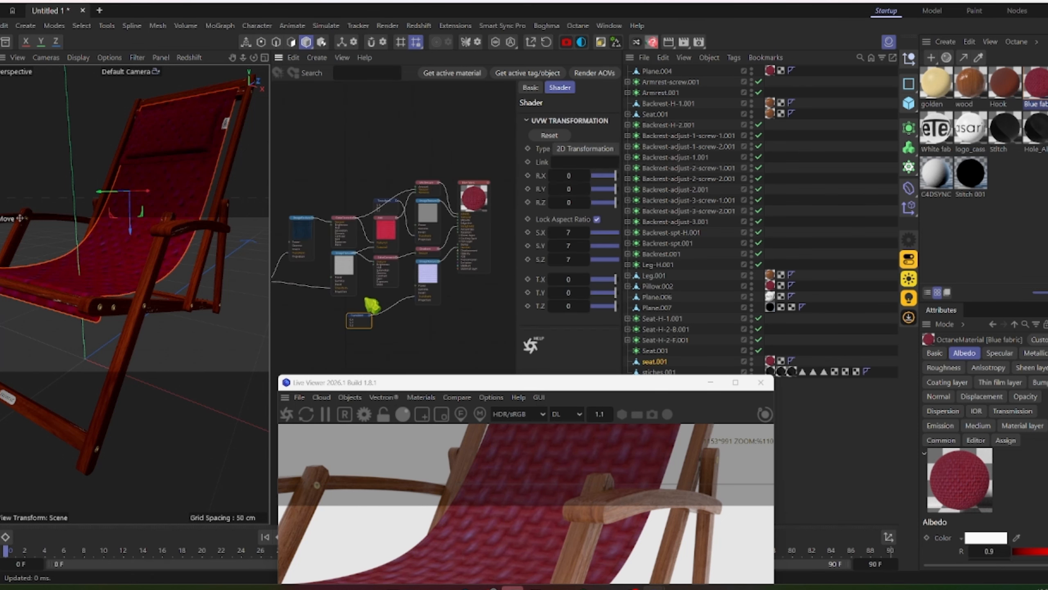
pyautogui.scroll(4, 388, 260)
pyautogui.moveTo(376, 161); pyautogui.dragTo(287, 139)
pyautogui.scroll(-4, 286, 141)
pyautogui.moveTo(292, 135); pyautogui.dragTo(366, 153, button='middle')
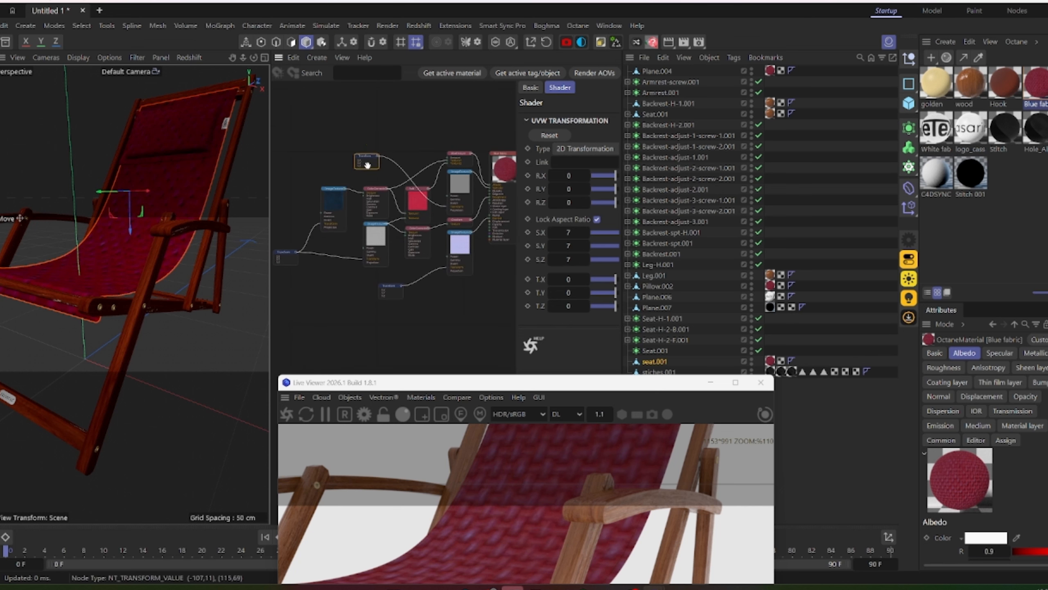
pyautogui.press('Delete')
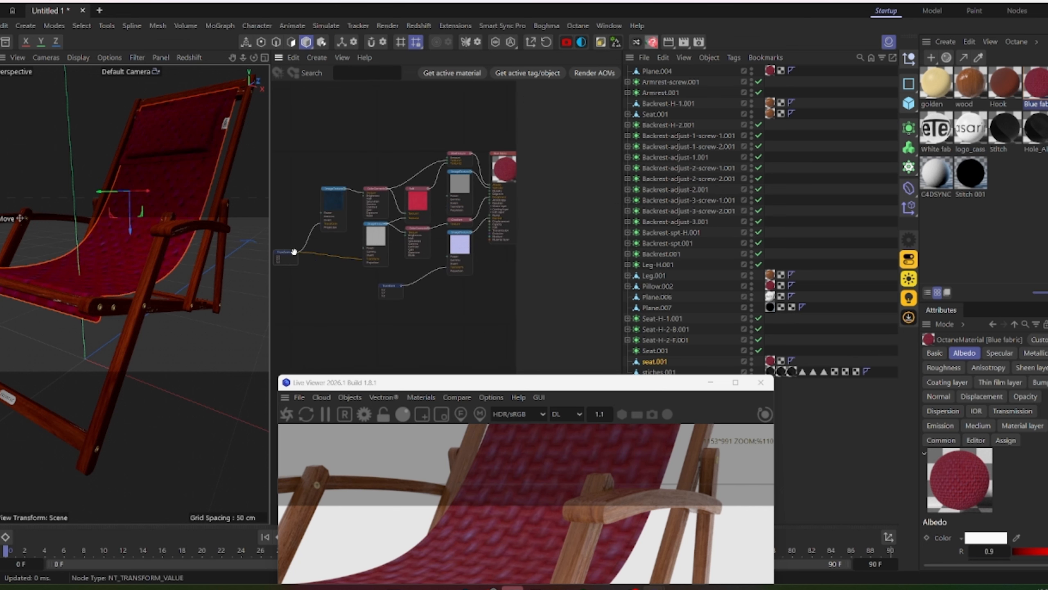
# Step: Connect the shared Transform node to the upper grey and normal-map ImageTextures, and delete the leftover Transform node
pyautogui.click(455, 214)
pyautogui.scroll(2, 445, 210)
pyautogui.moveTo(418, 248); pyautogui.dragTo(453, 232, button='middle')
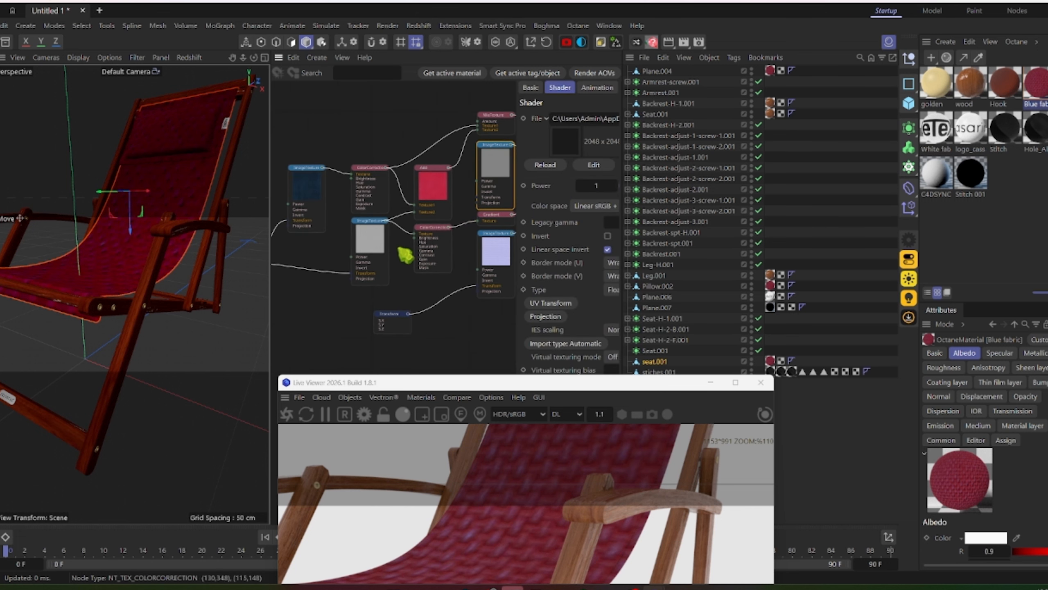
pyautogui.scroll(-1, 400, 252)
pyautogui.moveTo(320, 269); pyautogui.dragTo(337, 267, button='middle')
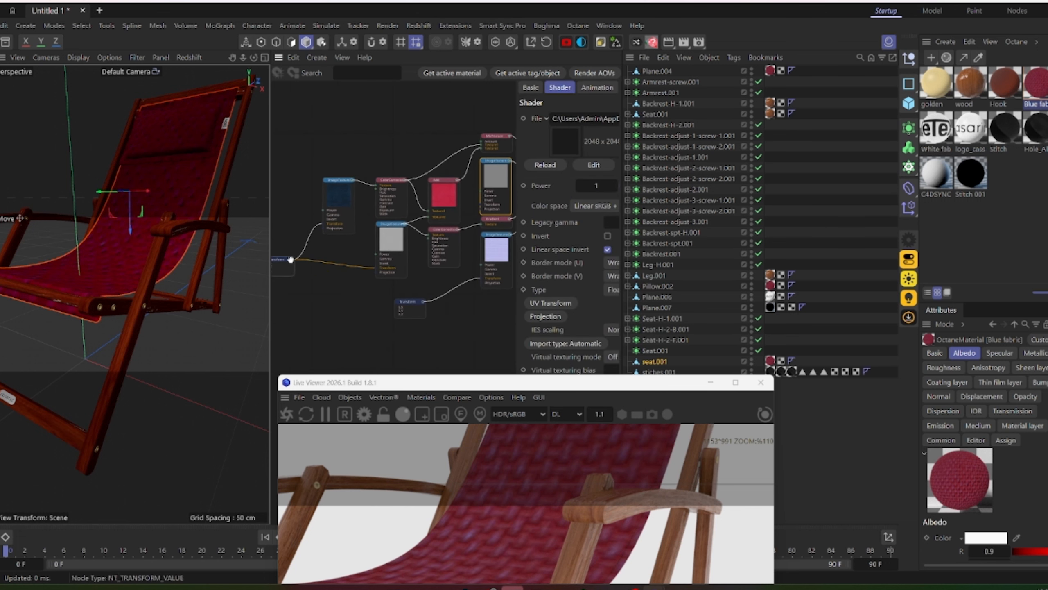
pyautogui.moveTo(480, 204); pyautogui.dragTo(480, 204)
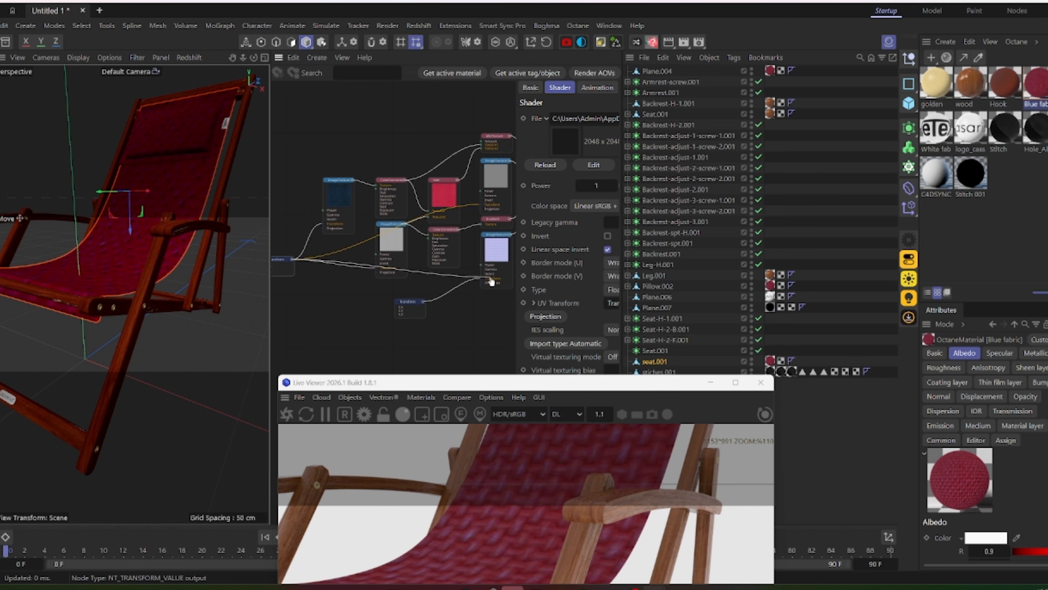
pyautogui.moveTo(481, 279); pyautogui.dragTo(481, 279)
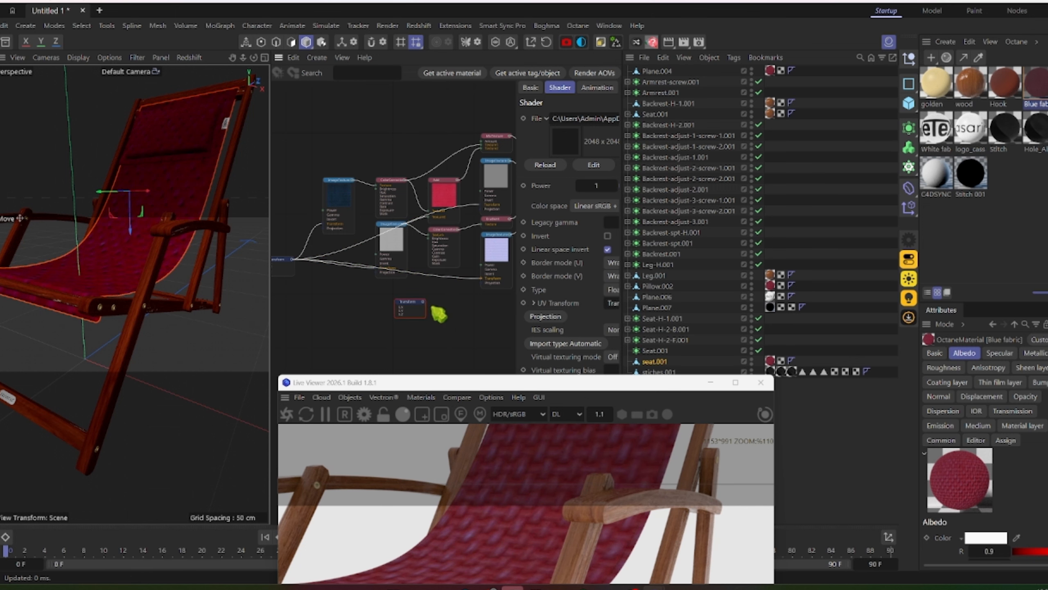
pyautogui.moveTo(421, 336); pyautogui.dragTo(421, 337)
pyautogui.press('Delete')
# Step: Set the shared Transform node's locked scale to 0.011103 and check the fabric weave close up in the render
pyautogui.moveTo(303, 281); pyautogui.dragTo(362, 269, button='middle')
pyautogui.moveTo(324, 218); pyautogui.dragTo(346, 304)
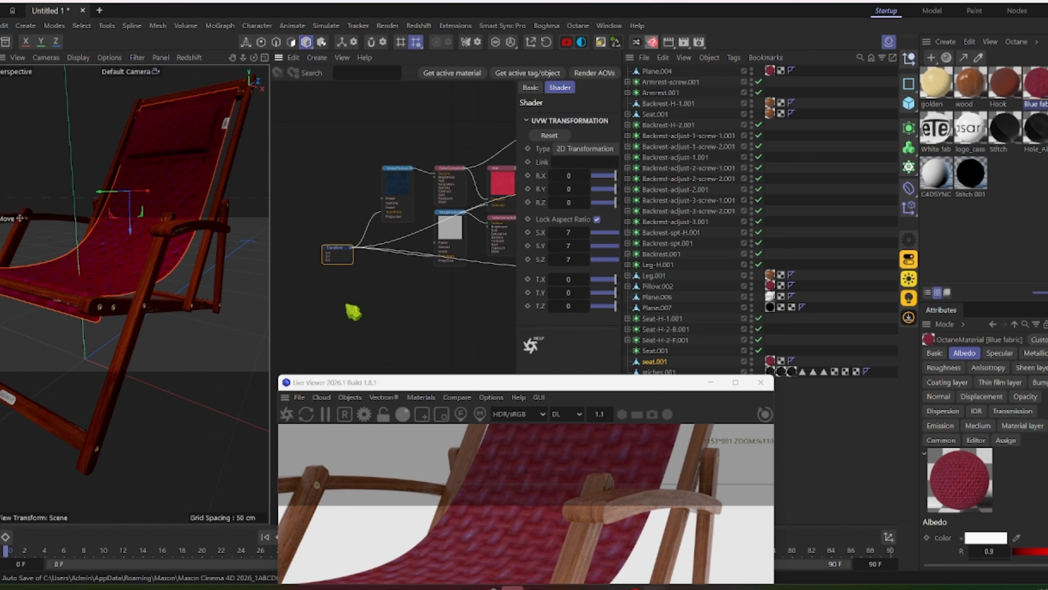
pyautogui.moveTo(591, 232); pyautogui.dragTo(601, 233)
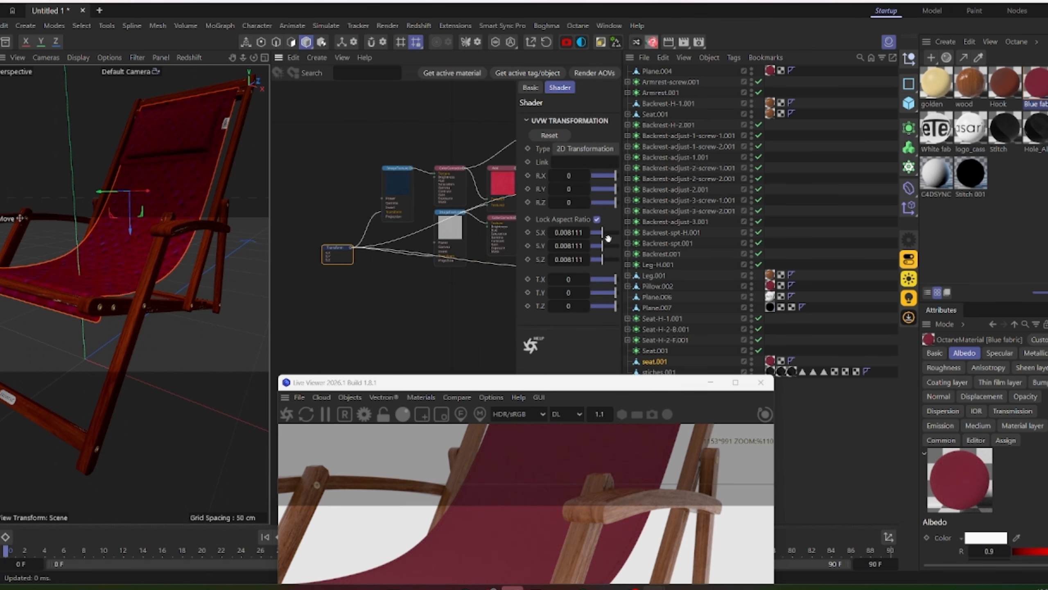
pyautogui.moveTo(509, 388); pyautogui.dragTo(447, 412)
pyautogui.scroll(3, 530, 441)
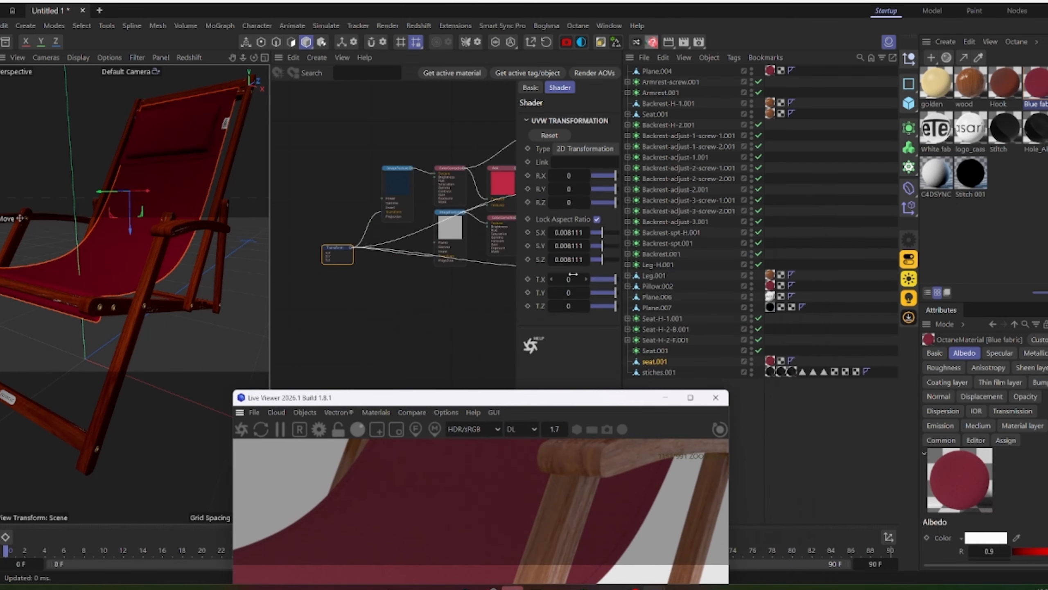
pyautogui.moveTo(603, 234); pyautogui.dragTo(606, 234)
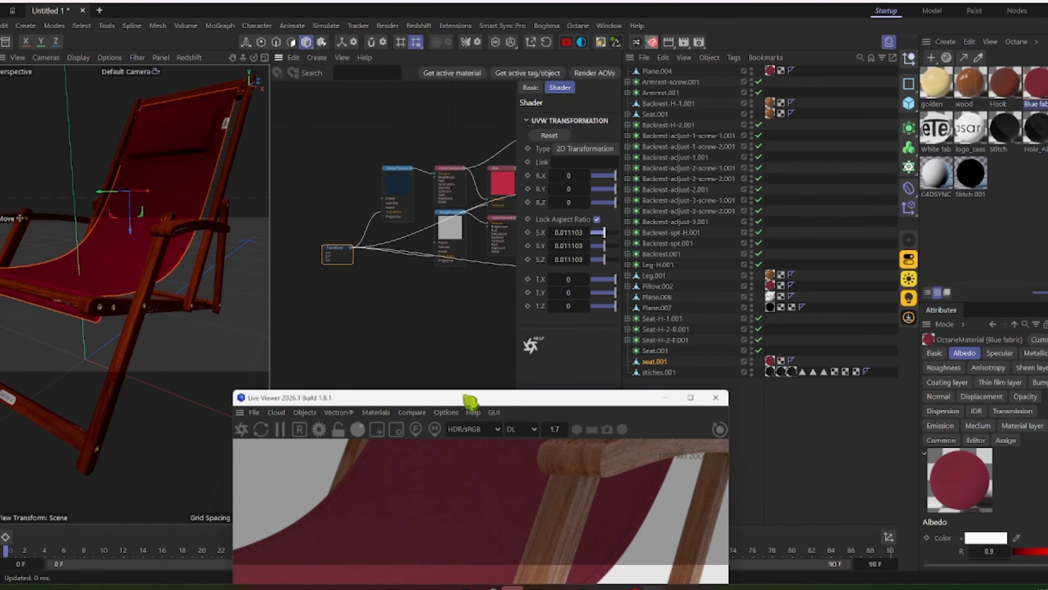
pyautogui.moveTo(470, 400); pyautogui.dragTo(539, 261)
pyautogui.moveTo(606, 181); pyautogui.dragTo(609, 177)
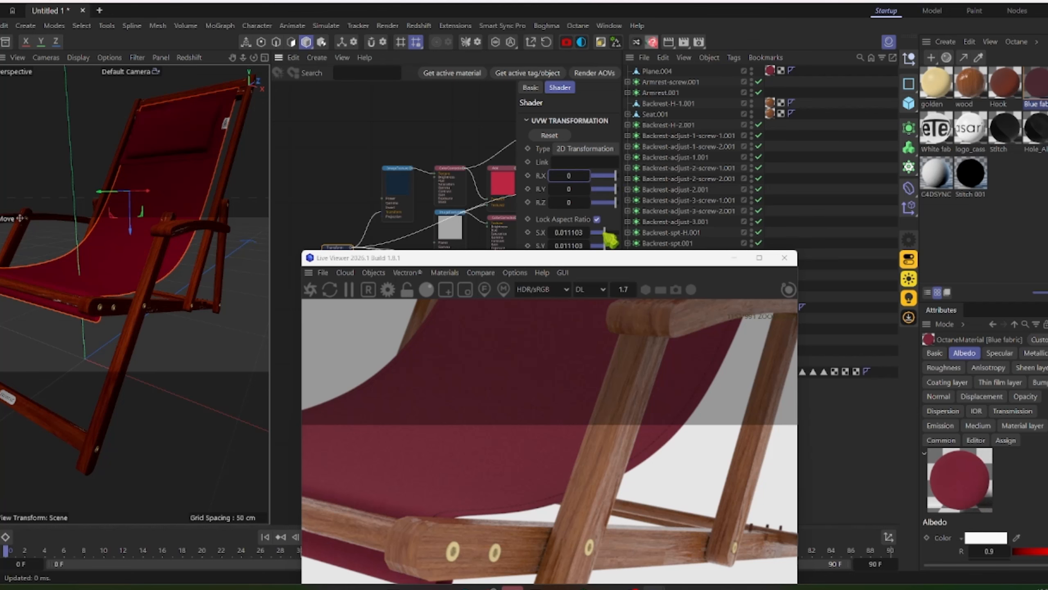
# Step: Set the shared Transform node's locked scale to 0.151991 and check the red fabric on the whole chair in the render
pyautogui.moveTo(609, 239); pyautogui.dragTo(625, 244)
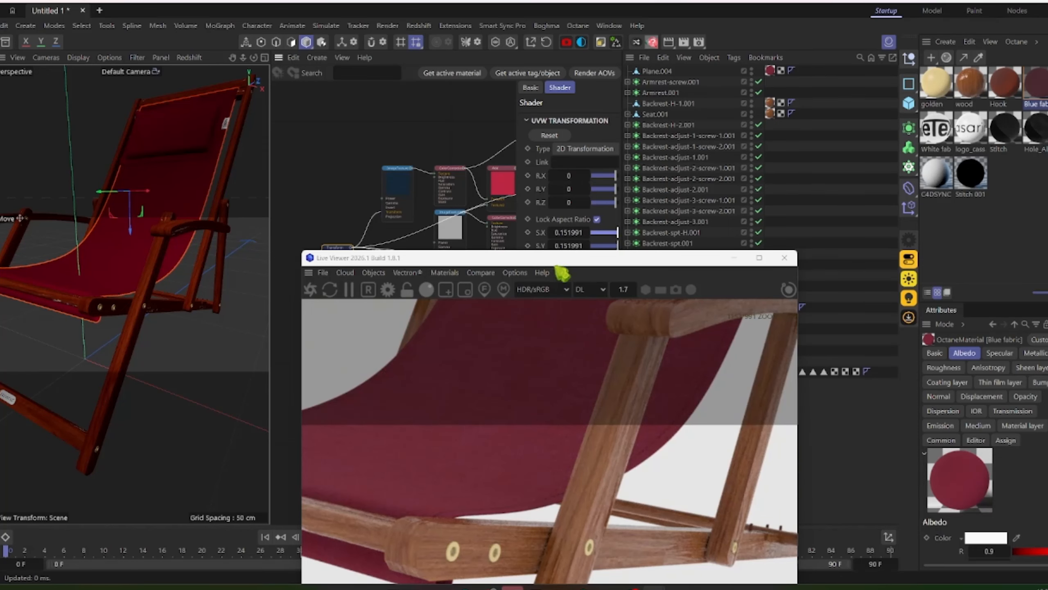
pyautogui.moveTo(559, 271); pyautogui.dragTo(638, 69)
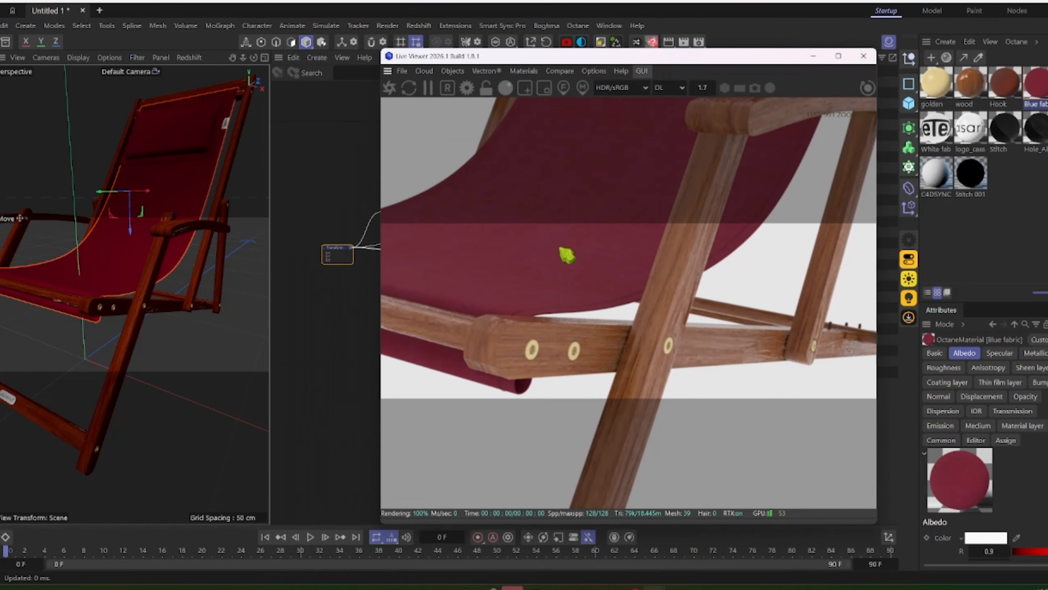
pyautogui.click(179, 327)
pyautogui.scroll(-5, 180, 327)
pyautogui.scroll(-4, 179, 326)
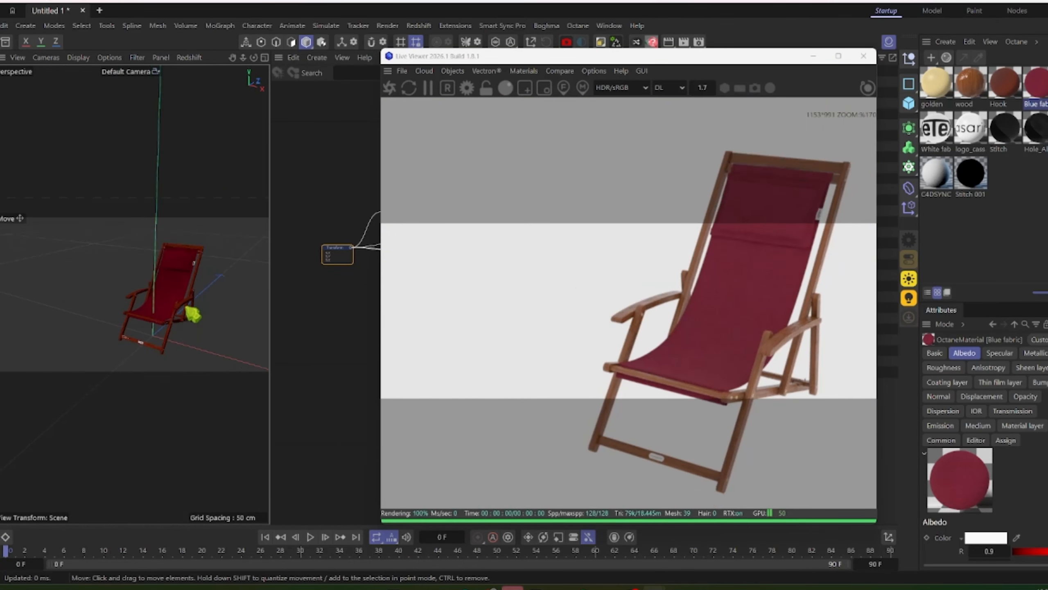
# Step: Check the DeTeX label beside the pillow in the render and open the White fabric material's node graph
pyautogui.scroll(6, 173, 310)
pyautogui.scroll(8, 140, 285)
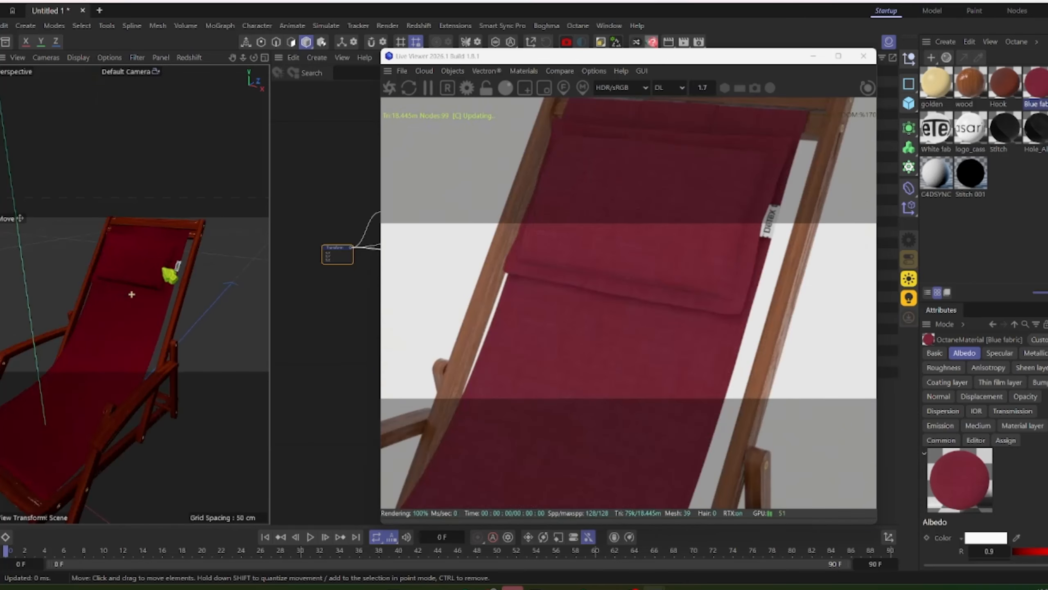
pyautogui.keyDown('alt'); pyautogui.moveTo(173, 303); pyautogui.dragTo(172, 278, button='middle'); pyautogui.keyUp('alt')
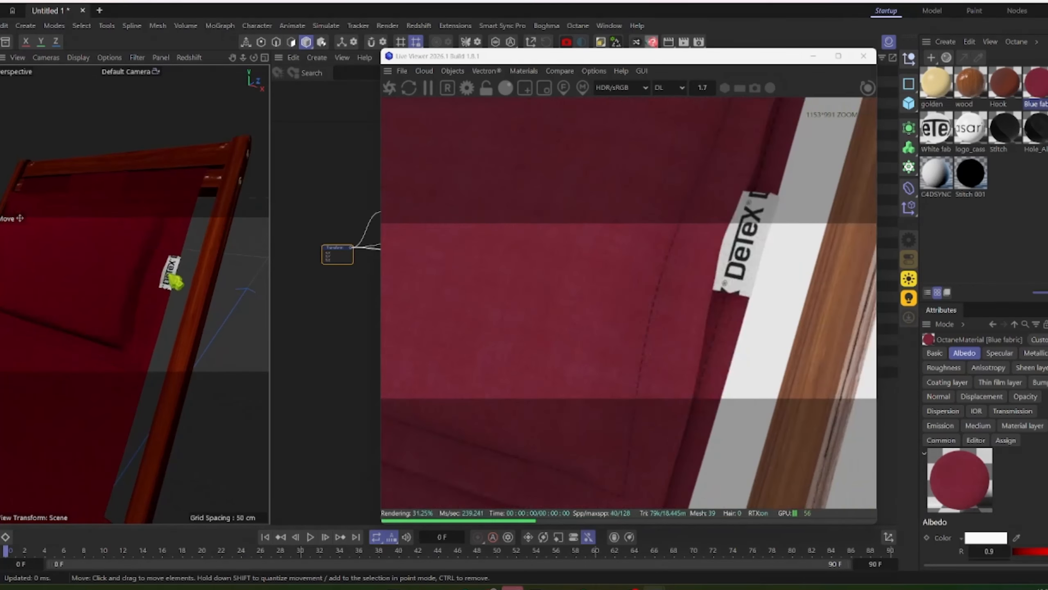
pyautogui.click(172, 277)
pyautogui.moveTo(651, 62); pyautogui.dragTo(517, 185)
pyautogui.click(656, 198)
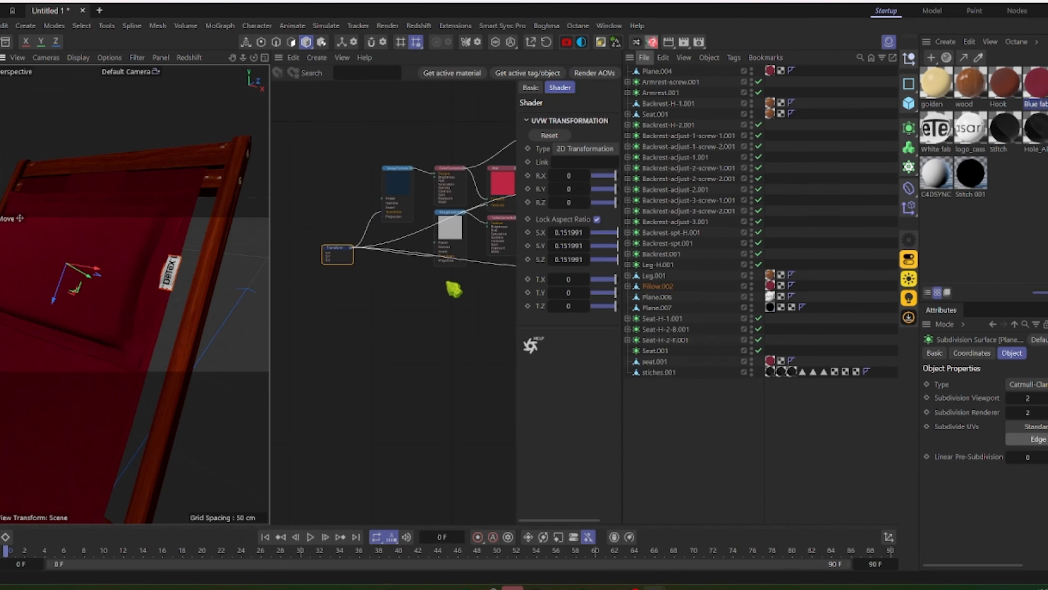
pyautogui.click(949, 129)
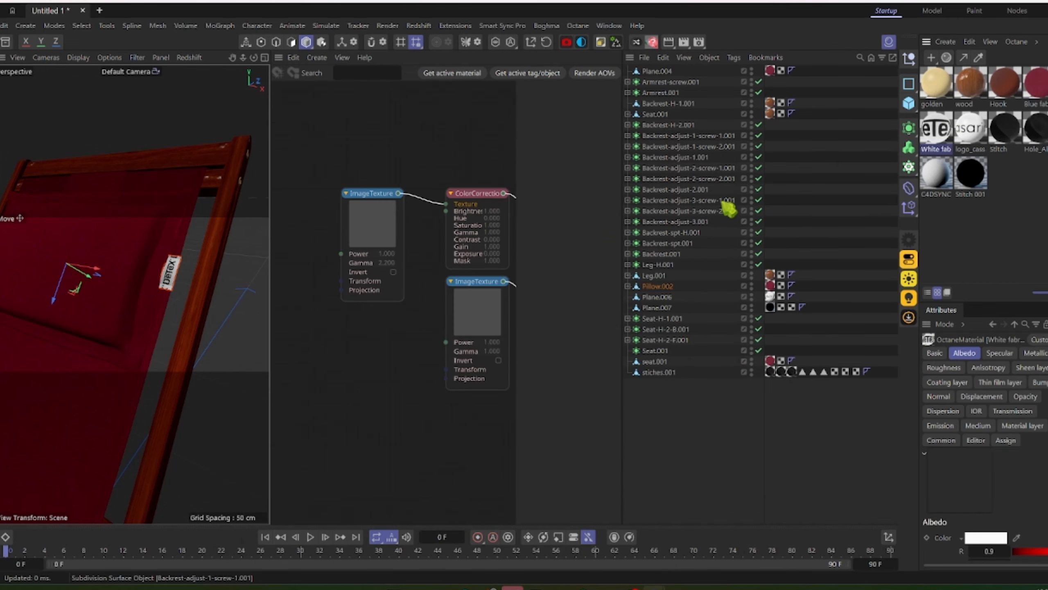
# Step: Set both the U and V border modes of the DeTeX logo ImageTexture to Black color
pyautogui.moveTo(392, 181); pyautogui.dragTo(409, 158, button='middle')
pyautogui.click(317, 178)
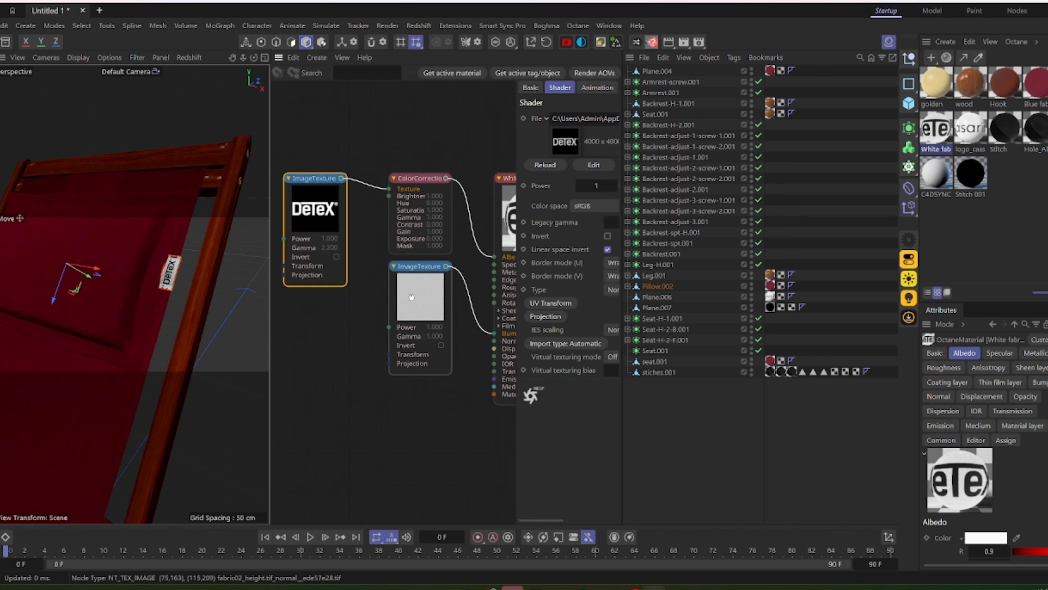
pyautogui.hscroll(3, 582, 289)
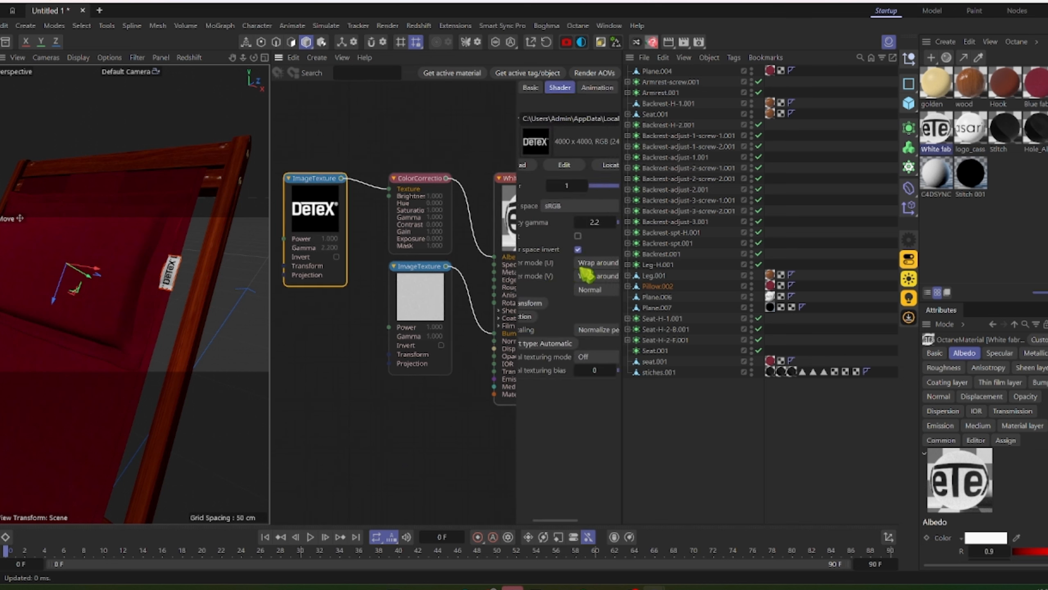
pyautogui.click(595, 263)
pyautogui.click(602, 296)
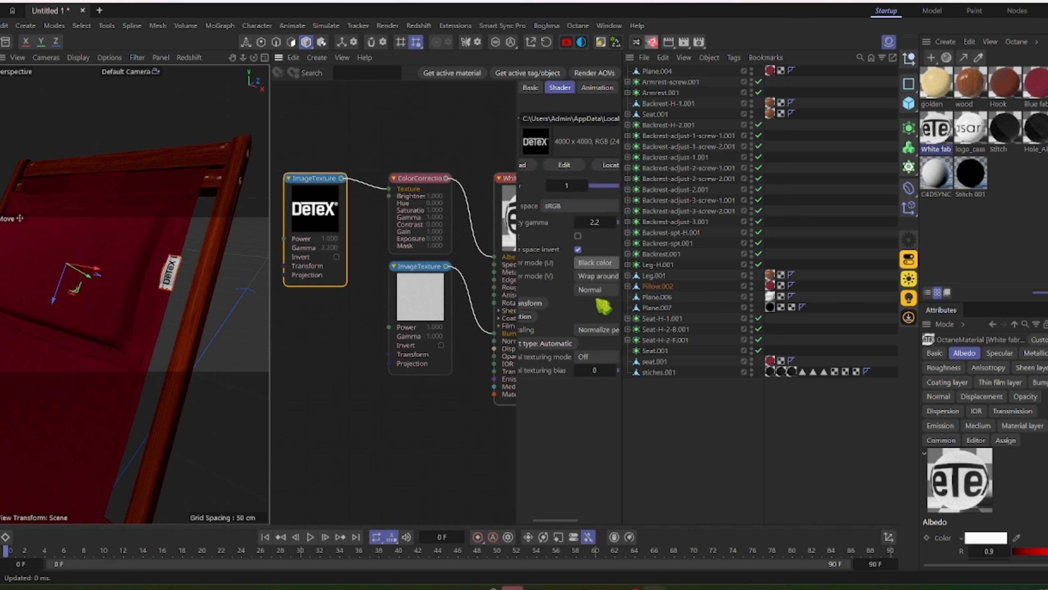
pyautogui.click(598, 276)
pyautogui.click(607, 311)
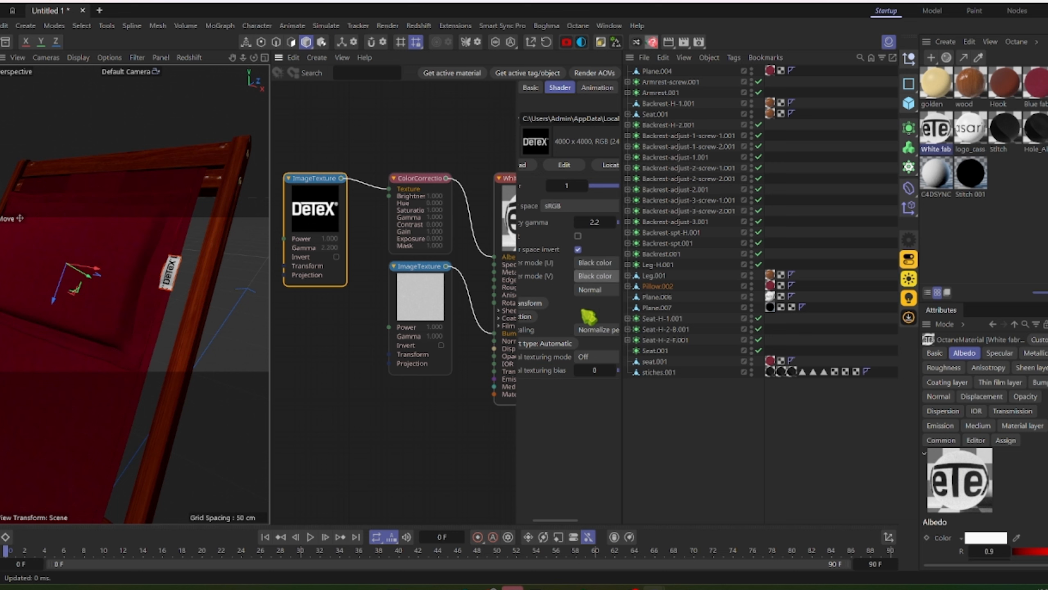
# Step: Reposition the grey bump ImageTexture node beneath the DeTeX logo ImageTexture node
pyautogui.moveTo(418, 281); pyautogui.dragTo(304, 323)
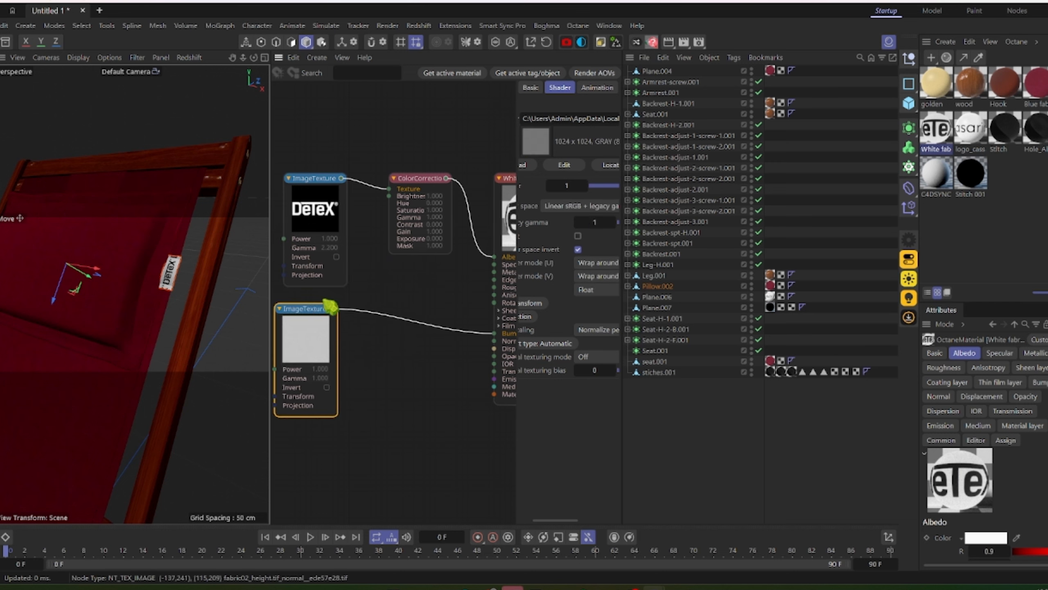
pyautogui.click(598, 276)
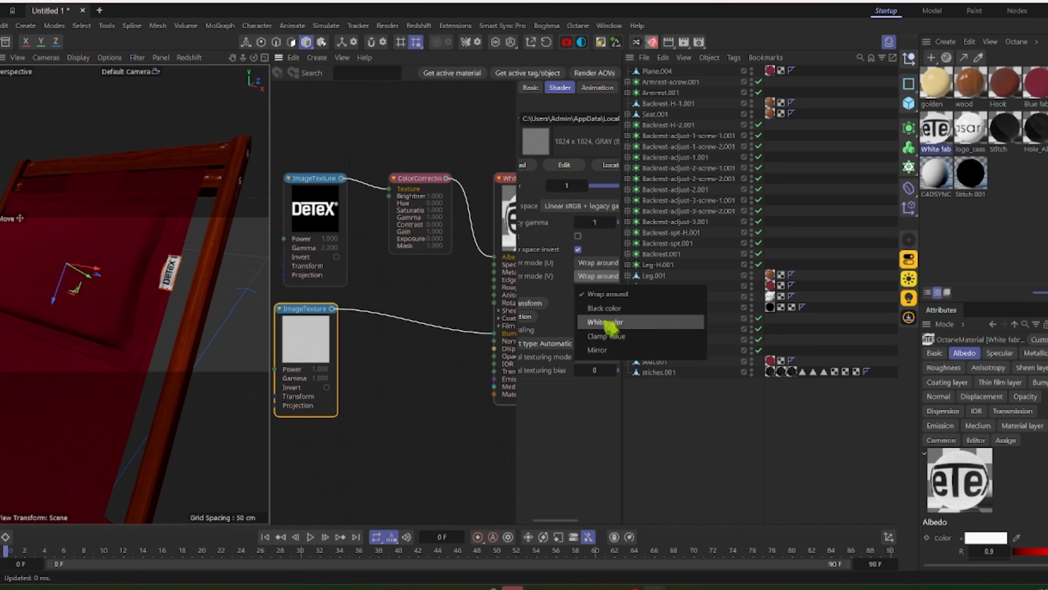
pyautogui.click(436, 302)
# Step: Examine the DeTeX label in the Octane render, close up and zoomed out, and view the whole chair
pyautogui.hotkey('alt', 'Tab')
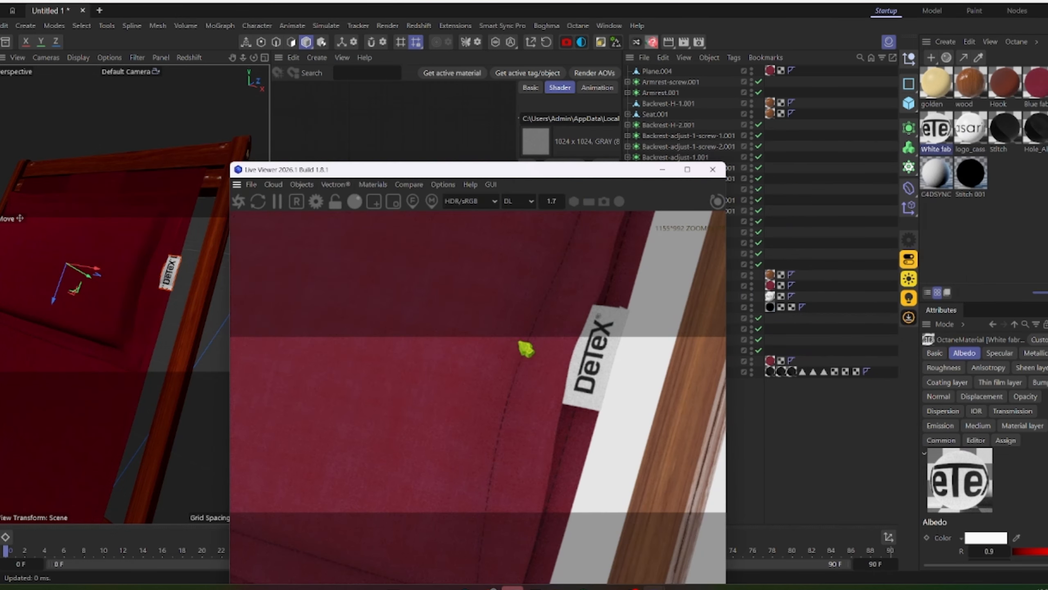
pyautogui.moveTo(574, 401); pyautogui.dragTo(534, 440, button='middle')
pyautogui.scroll(2, 559, 417)
pyautogui.scroll(-1, 527, 412)
pyautogui.scroll(-3, 535, 416)
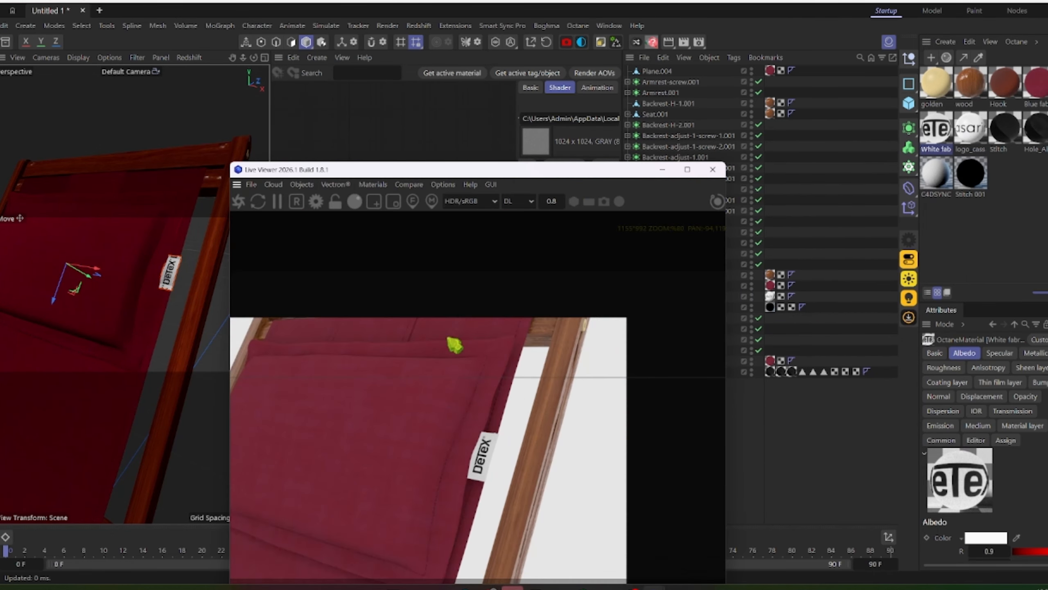
pyautogui.moveTo(468, 187); pyautogui.dragTo(599, 34)
pyautogui.scroll(-3, 555, 304)
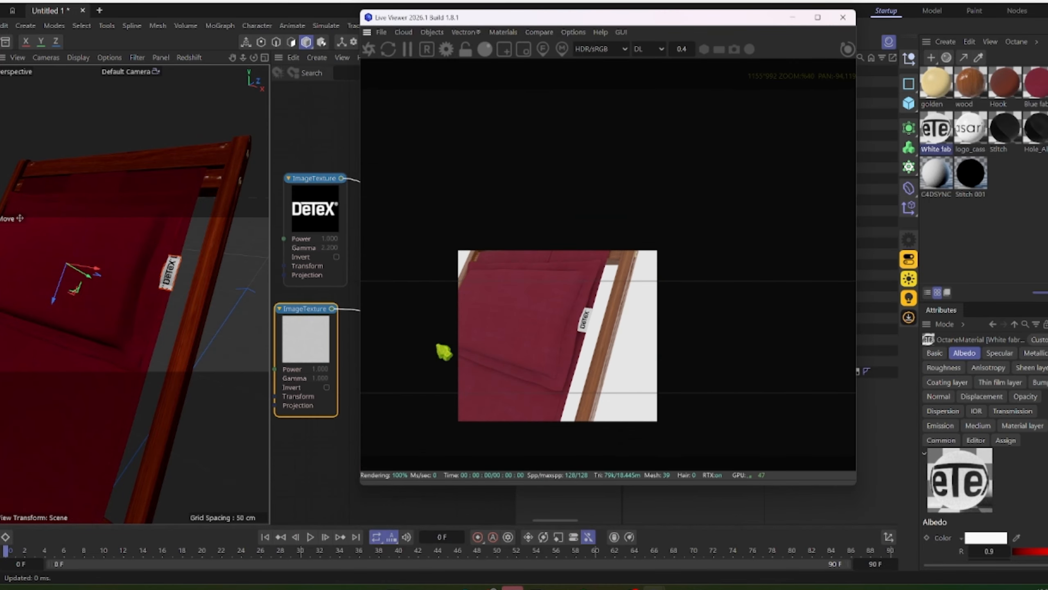
pyautogui.scroll(-5, 157, 304)
pyautogui.keyDown('alt'); pyautogui.moveTo(159, 311); pyautogui.dragTo(129, 347); pyautogui.keyUp('alt')
pyautogui.keyDown('alt'); pyautogui.moveTo(128, 347); pyautogui.dragTo(166, 281, button='middle'); pyautogui.keyUp('alt')
pyautogui.scroll(-2, 167, 281)
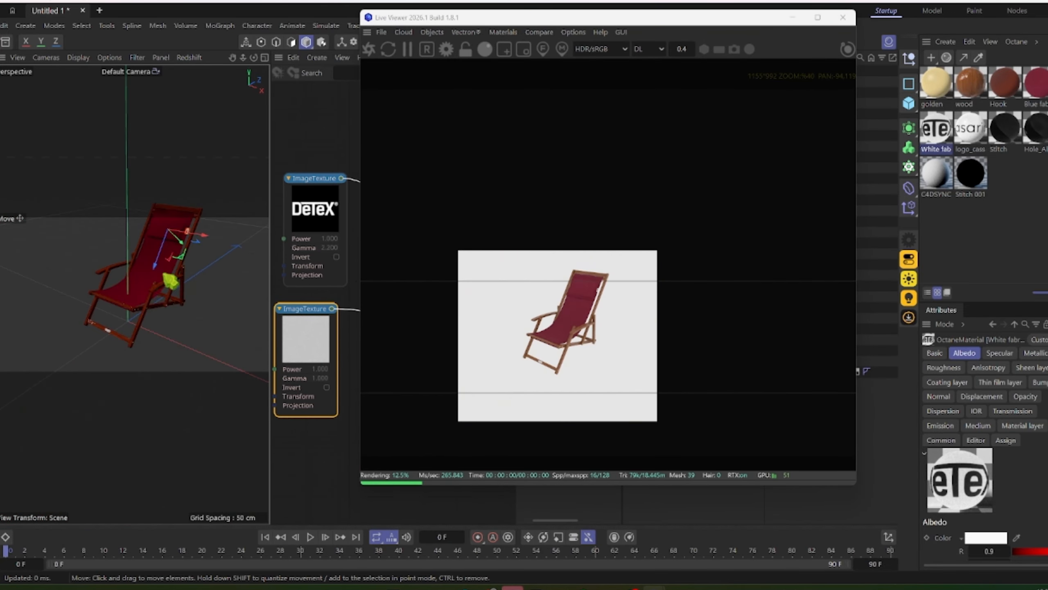
# Step: Delete the casaria badge from the chair's lower front crossbar
pyautogui.keyDown('alt'); pyautogui.moveTo(156, 292); pyautogui.dragTo(182, 301); pyautogui.keyUp('alt')
pyautogui.keyDown('alt'); pyautogui.moveTo(182, 302); pyautogui.dragTo(166, 322, button='middle'); pyautogui.keyUp('alt')
pyautogui.scroll(4, 140, 334)
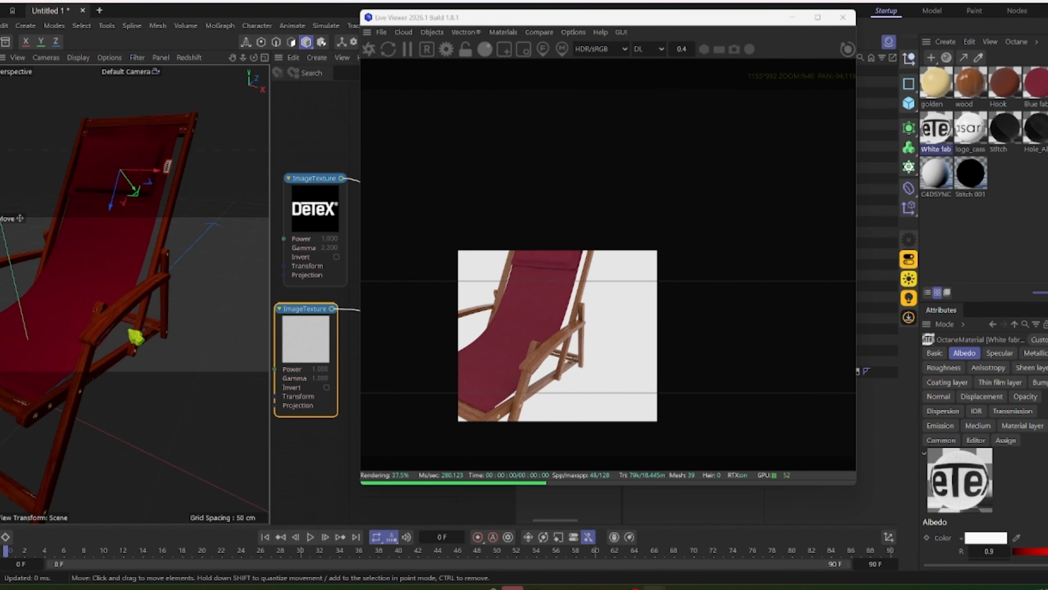
pyautogui.keyDown('alt'); pyautogui.moveTo(136, 294); pyautogui.dragTo(152, 308); pyautogui.keyUp('alt')
pyautogui.keyDown('alt'); pyautogui.moveTo(151, 309); pyautogui.dragTo(217, 233, button='middle'); pyautogui.keyUp('alt')
pyautogui.scroll(4, 122, 327)
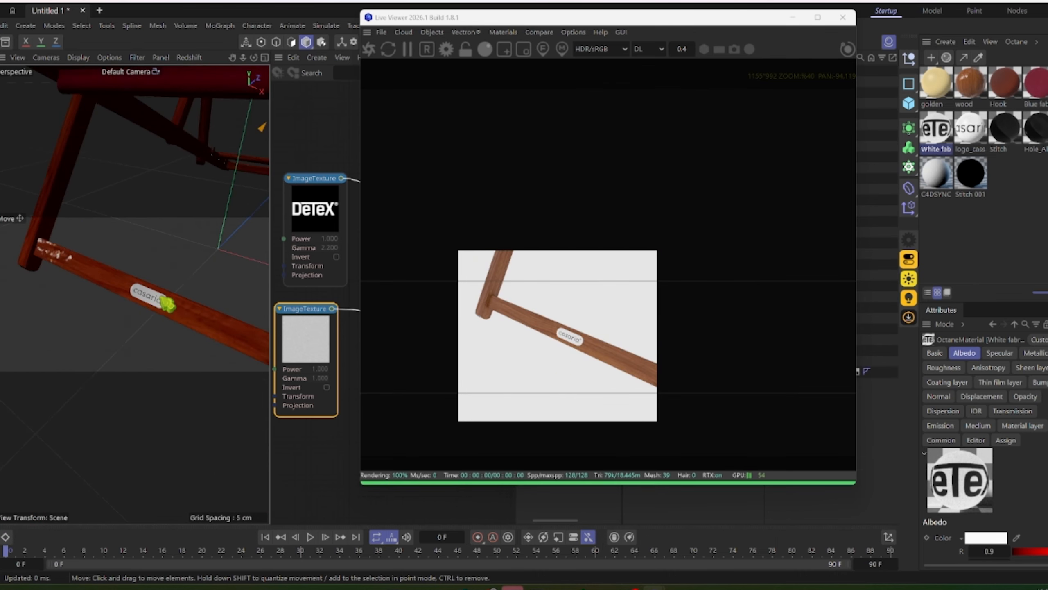
pyautogui.scroll(3, 156, 303)
pyautogui.click(174, 303)
pyautogui.press('Delete')
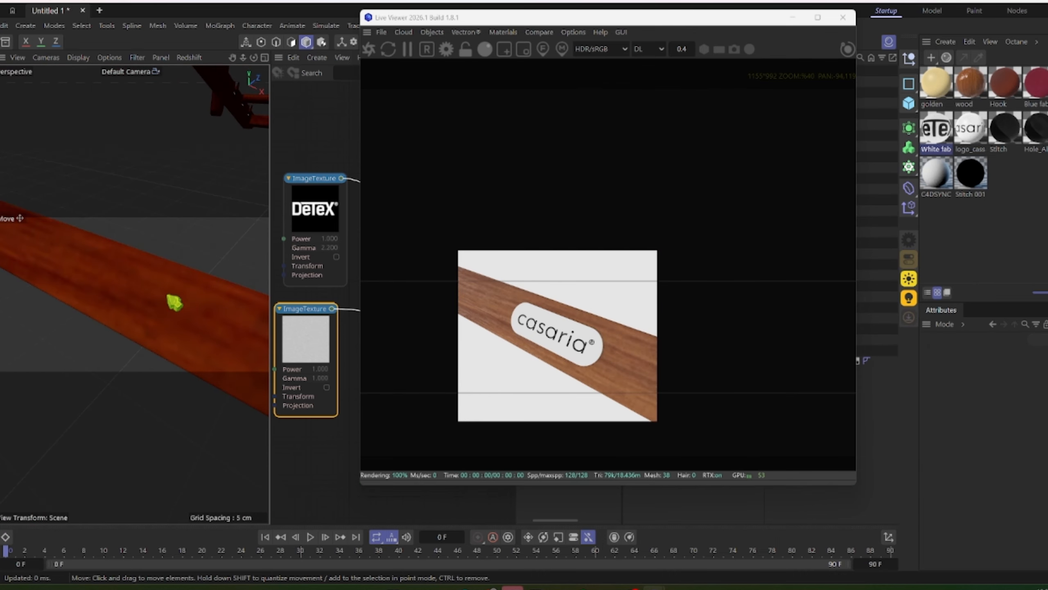
# Step: Delete the wooden rail along the front edge of the seat
pyautogui.scroll(-7, 174, 303)
pyautogui.keyDown('alt'); pyautogui.moveTo(142, 287); pyautogui.dragTo(213, 276); pyautogui.keyUp('alt')
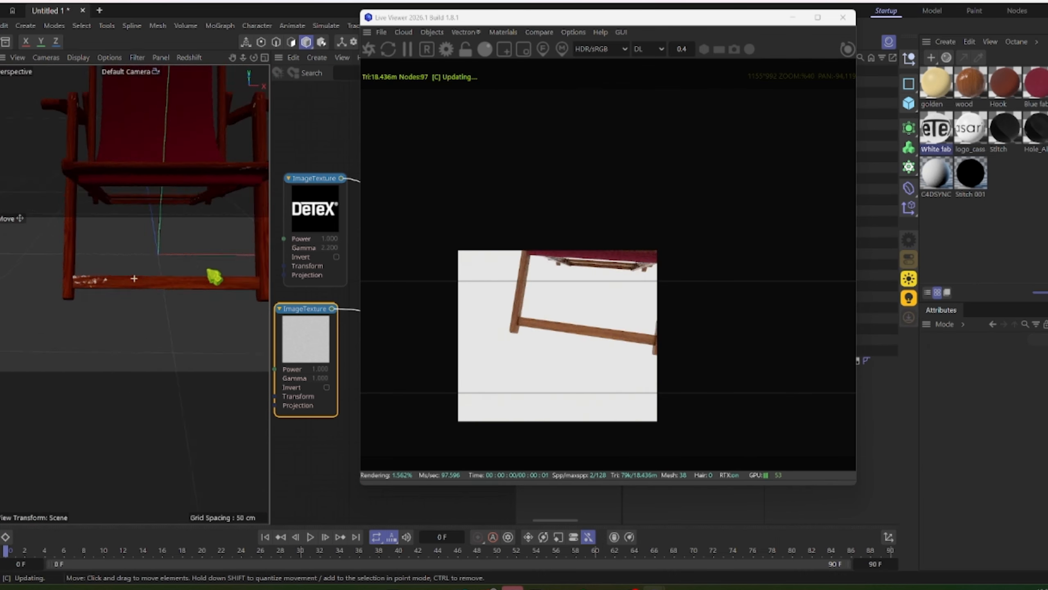
pyautogui.scroll(2, 168, 290)
pyautogui.scroll(3, 545, 274)
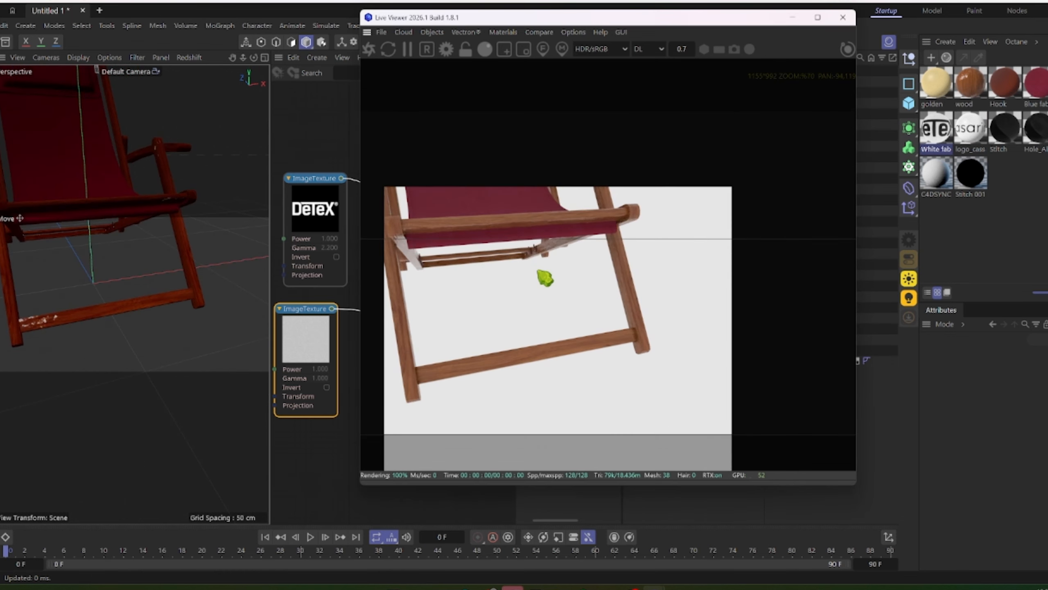
pyautogui.moveTo(550, 239); pyautogui.dragTo(565, 210)
pyautogui.keyDown('alt'); pyautogui.moveTo(215, 287); pyautogui.dragTo(90, 286); pyautogui.keyUp('alt')
pyautogui.scroll(3, 99, 295)
pyautogui.click(153, 298)
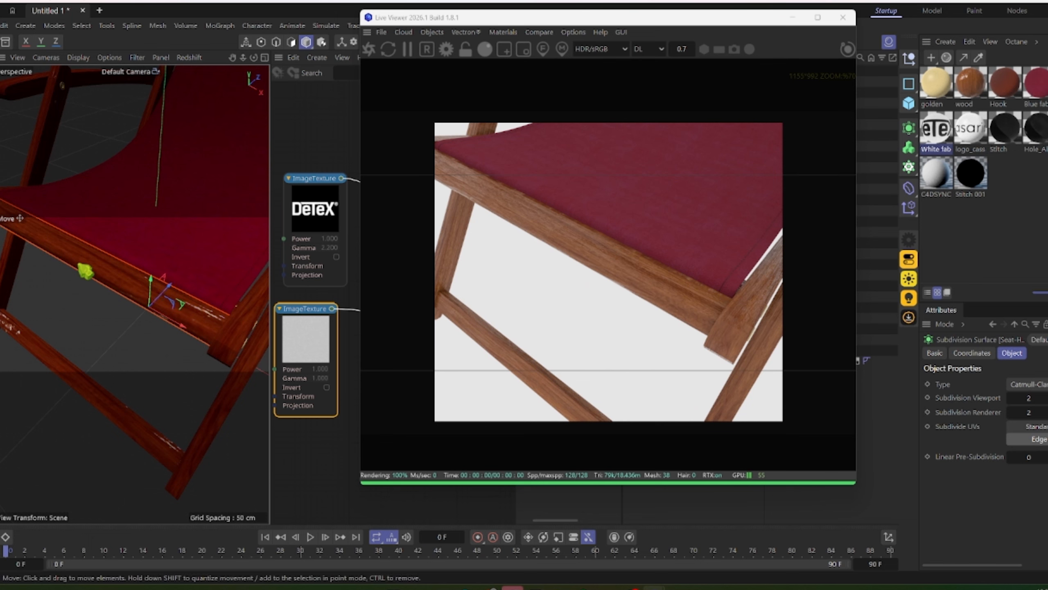
pyautogui.press('Delete')
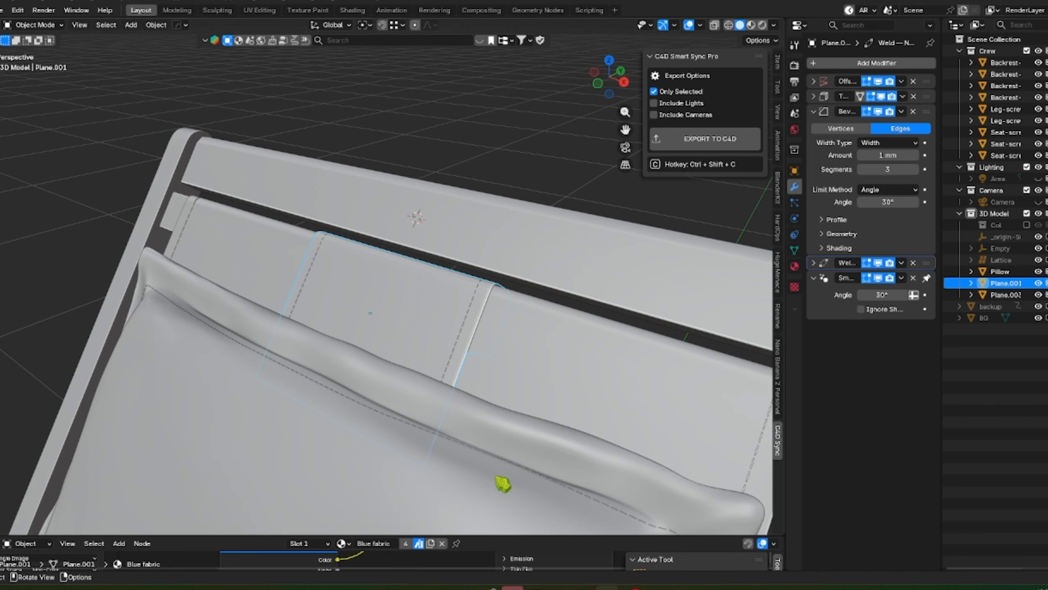
# Step: Switch to Blender and bevel the two middle edge loops running across the front seat rail Seat-H-1
pyautogui.moveTo(499, 484); pyautogui.dragTo(372, 208, button='middle')
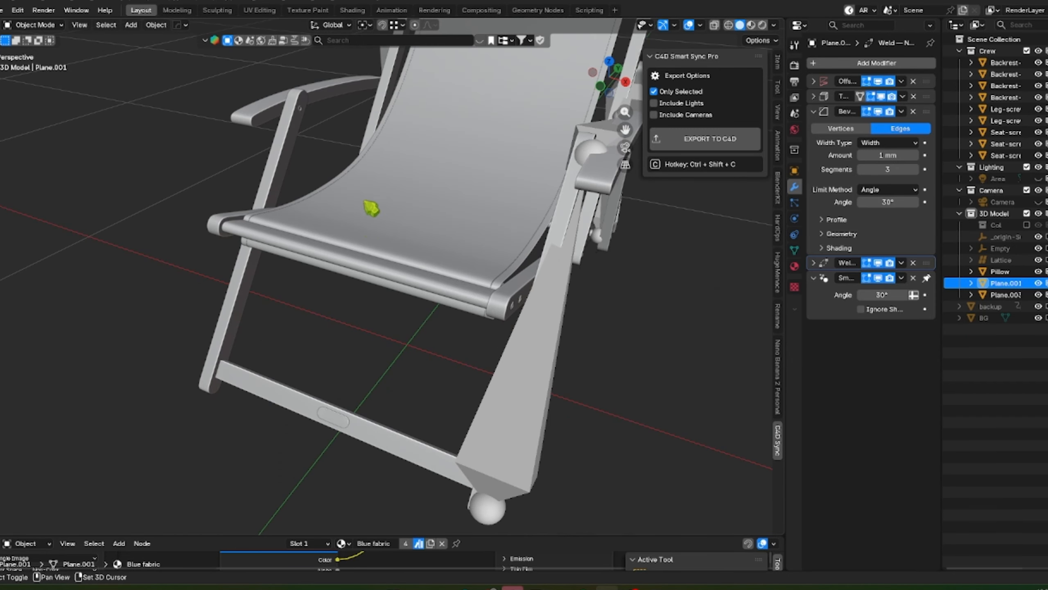
pyautogui.click(358, 274)
pyautogui.press('Tab')
pyautogui.scroll(5, 374, 265)
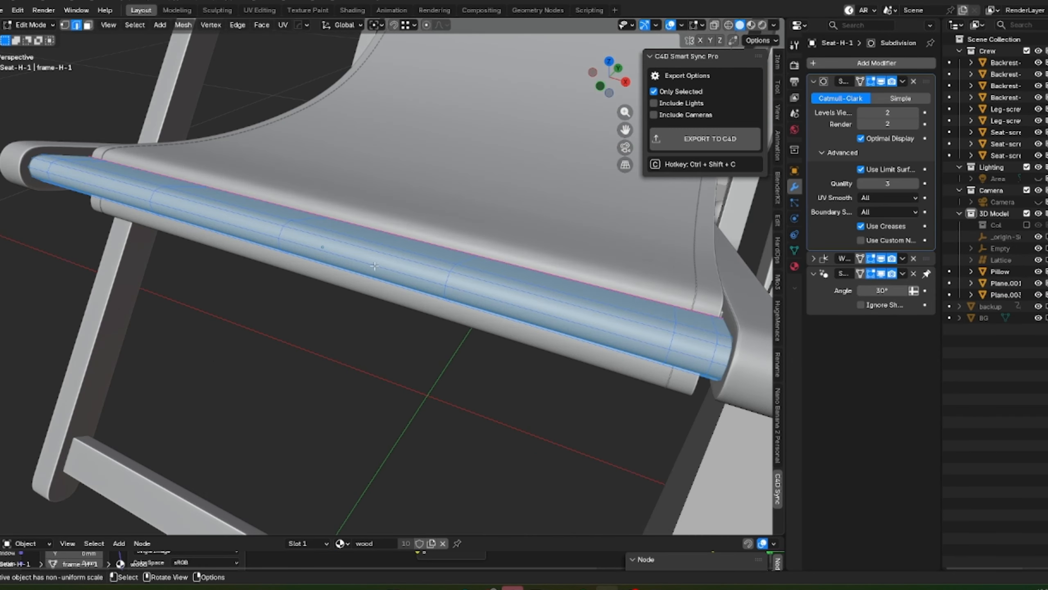
pyautogui.click(289, 212)
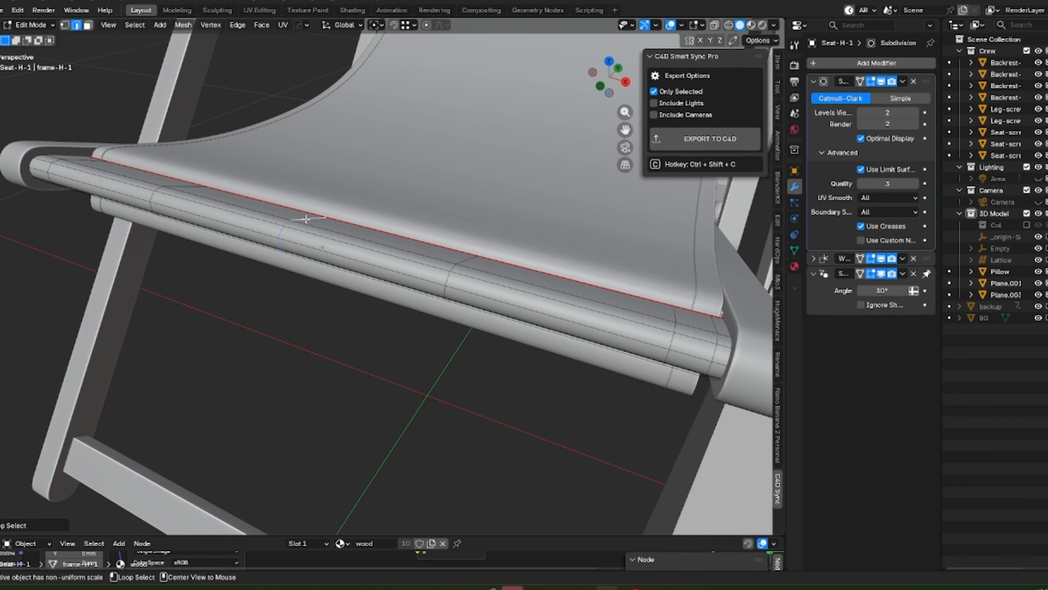
pyautogui.scroll(-3, 308, 219)
pyautogui.hotkey('ctrl', 'b')
pyautogui.click(407, 218)
pyautogui.moveTo(407, 218); pyautogui.dragTo(312, 276, button='middle')
pyautogui.click(360, 311)
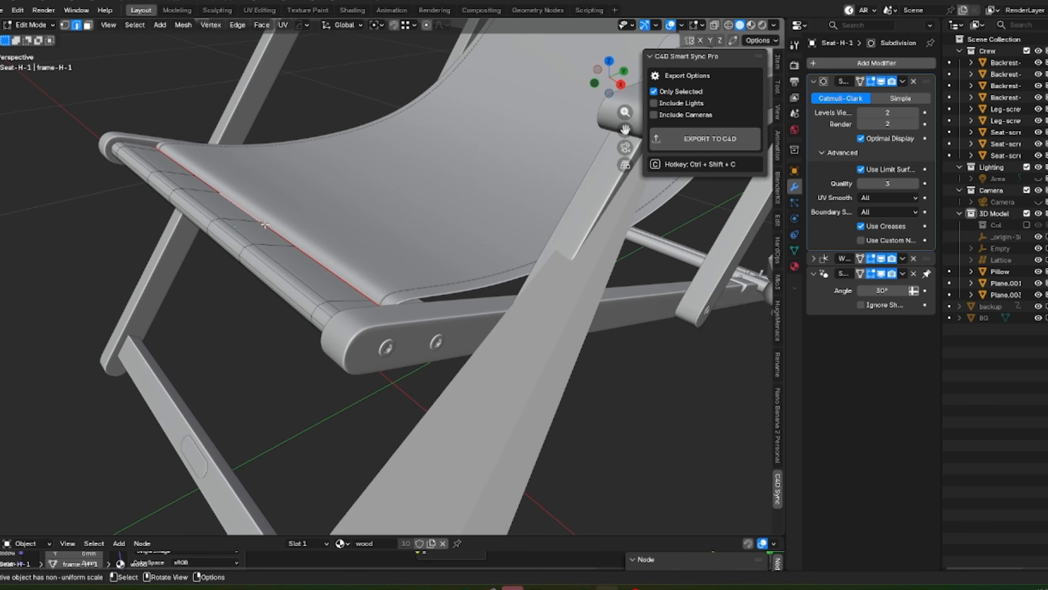
# Step: Try a free extrusion of the middle top face on the front seat rail and undo it
pyautogui.moveTo(258, 220); pyautogui.dragTo(315, 236, button='middle')
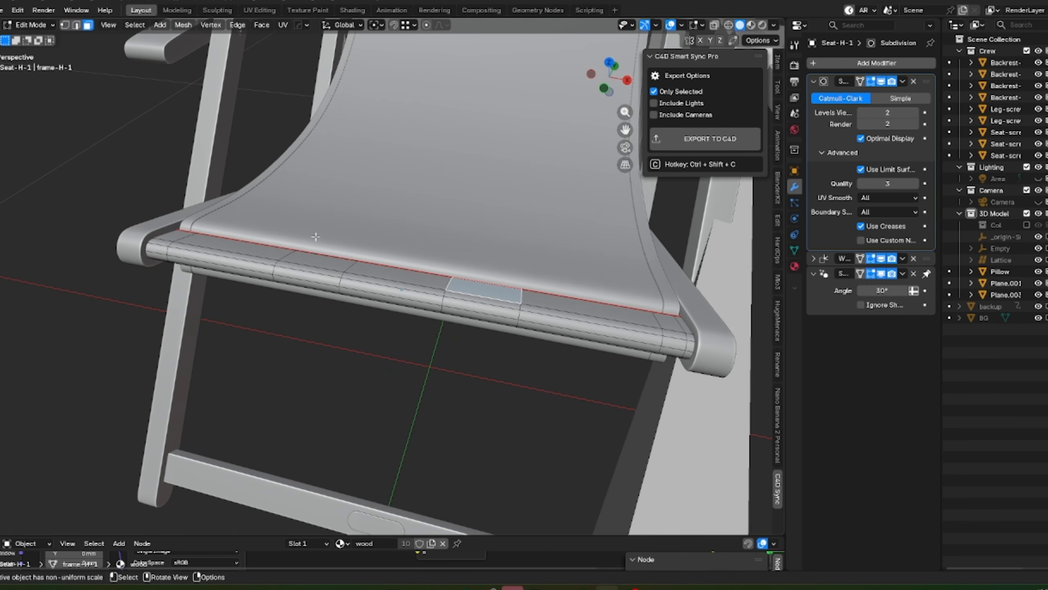
pyautogui.press('e')
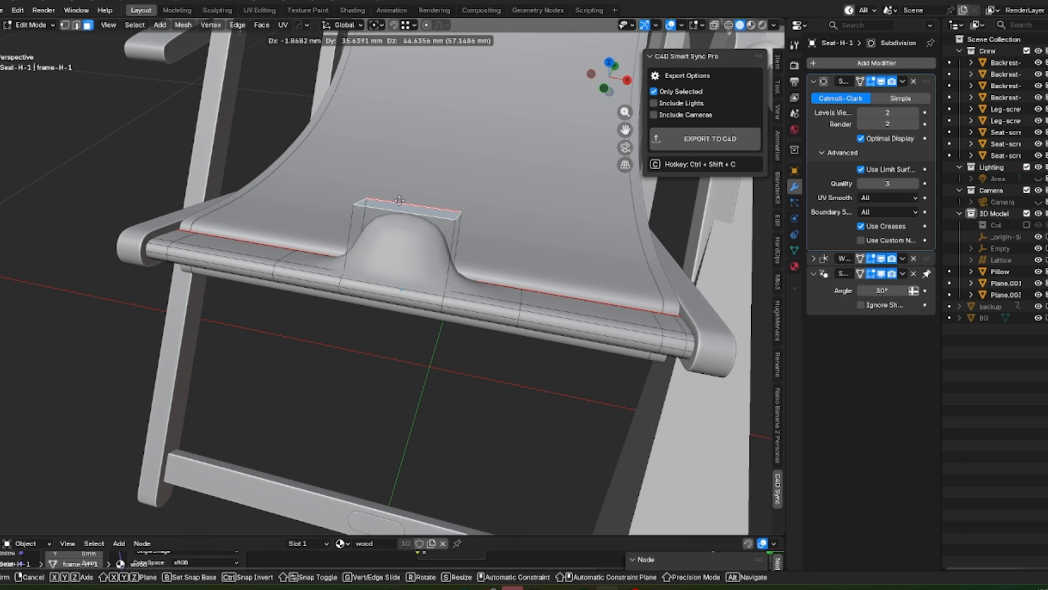
pyautogui.click(398, 202)
pyautogui.press('z')
pyautogui.click(478, 209)
pyautogui.hotkey('ctrl', 'z')
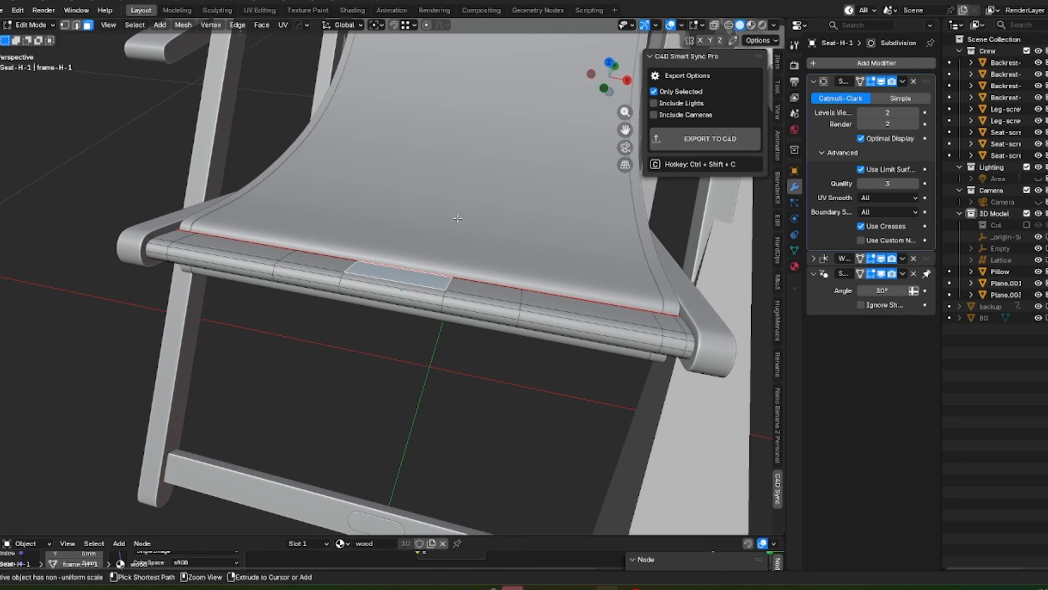
# Step: Try extruding the rail's middle top face about 64 mm along the global Z axis and undo it
pyautogui.keyDown('ctrl'); pyautogui.moveTo(425, 220); pyautogui.dragTo(332, 223, button='middle'); pyautogui.keyUp('ctrl')
pyautogui.press('e')
pyautogui.press('z')
pyautogui.press('z')
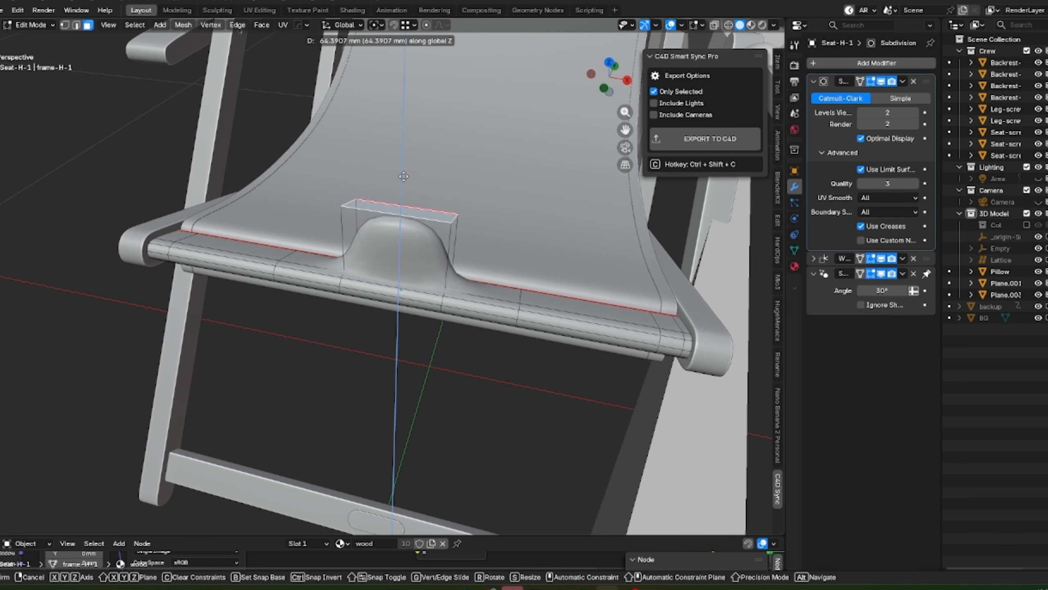
pyautogui.click(415, 158)
pyautogui.moveTo(416, 158); pyautogui.dragTo(302, 148, button='middle')
pyautogui.hotkey('ctrl', 'z')
# Step: Extrude the rail's middle top face about 57 mm along its normal and add a loop cut near the extrusion's base
pyautogui.press('e')
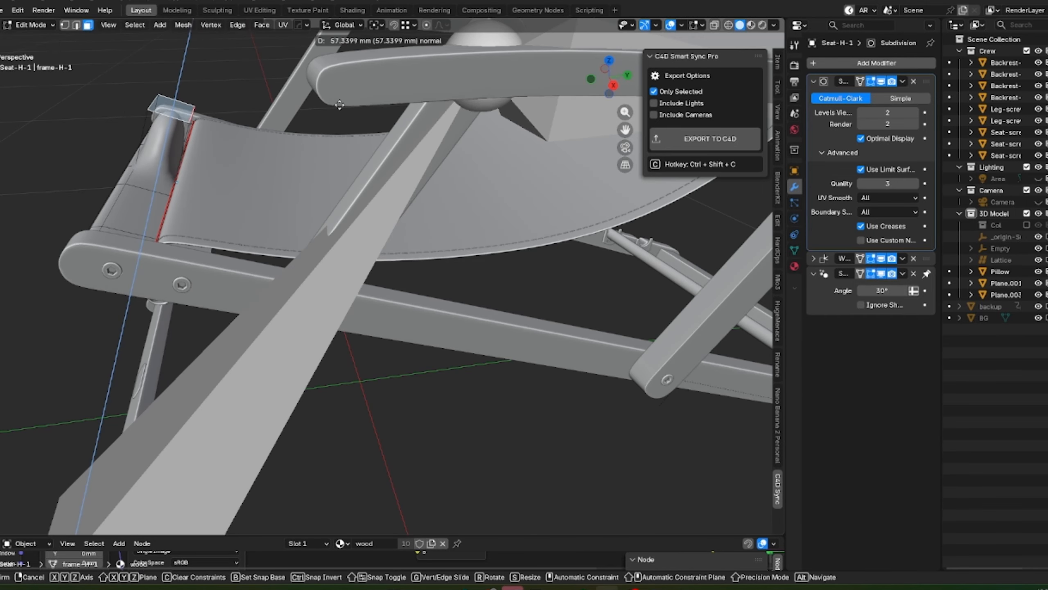
pyautogui.click(315, 93)
pyautogui.keyDown('shift'); pyautogui.moveTo(315, 93); pyautogui.dragTo(330, 140, button='middle'); pyautogui.keyUp('shift')
pyautogui.moveTo(330, 140); pyautogui.dragTo(397, 206, button='middle')
pyautogui.keyDown('ctrl'); pyautogui.moveTo(397, 207); pyautogui.dragTo(429, 215, button='middle'); pyautogui.keyUp('ctrl')
pyautogui.hotkey('ctrl', 'r')
pyautogui.click(430, 216)
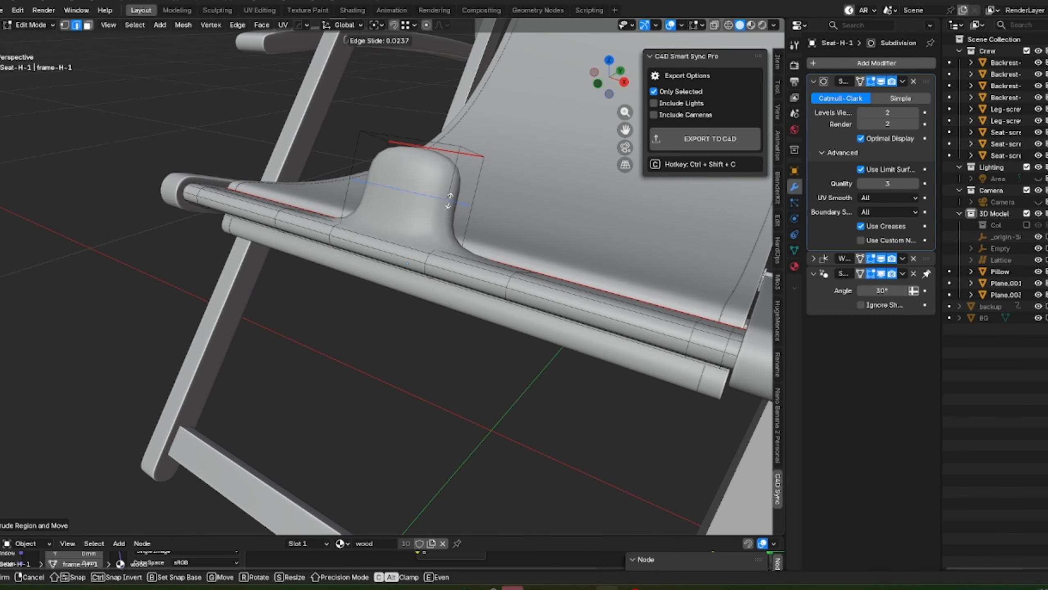
pyautogui.click(421, 251)
pyautogui.moveTo(364, 238); pyautogui.dragTo(327, 259, button='middle')
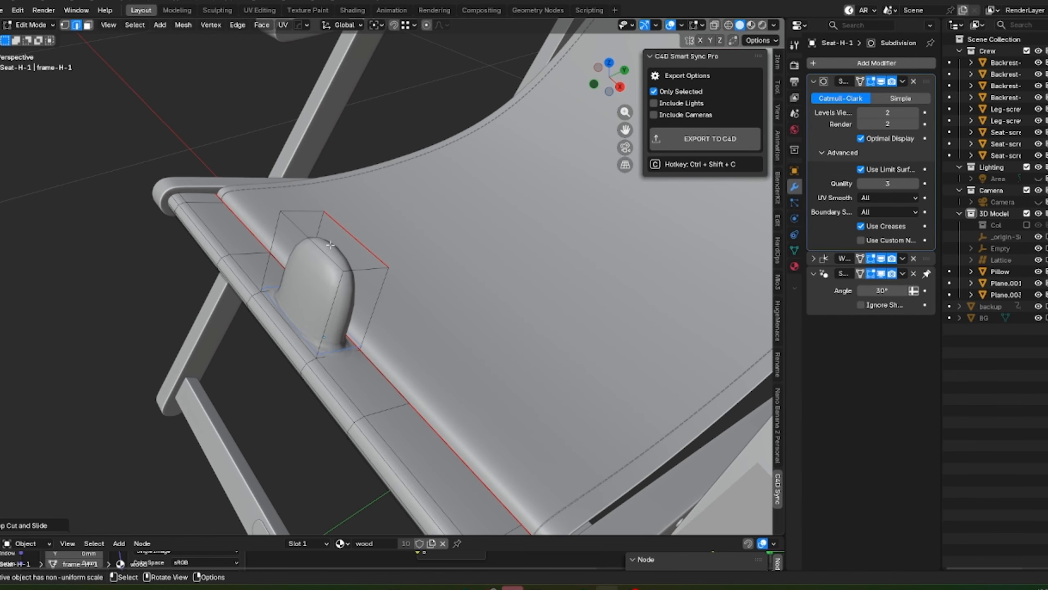
# Step: Bevel the edges of the top face of the block extruded from the front seat rail
pyautogui.click(330, 245)
pyautogui.press('Tab')
pyautogui.press('Tab')
pyautogui.press('3')
pyautogui.click(332, 236)
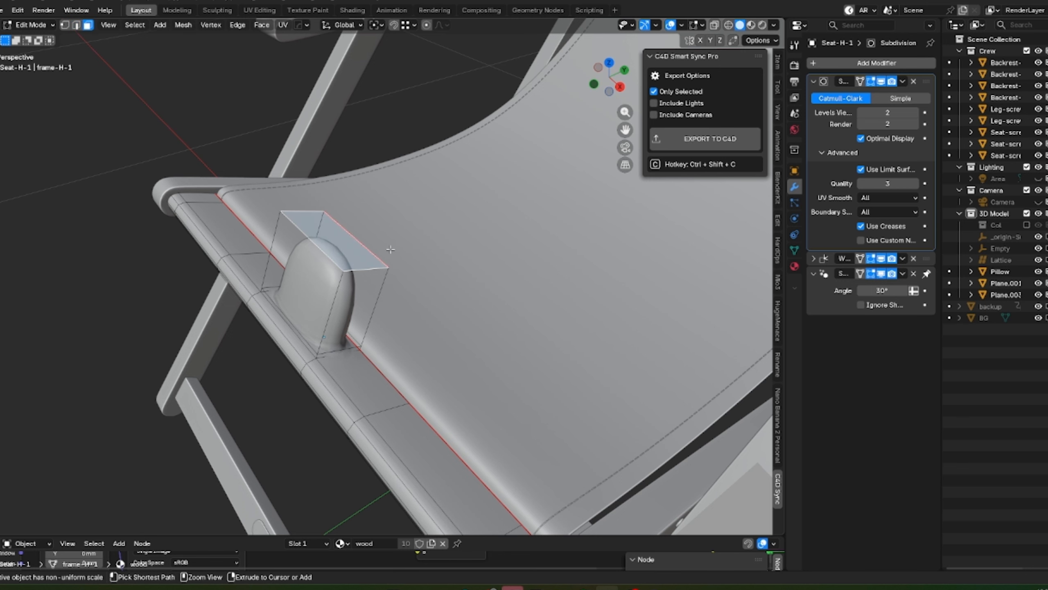
pyautogui.hotkey('ctrl', 'b')
pyautogui.click(397, 251)
# Step: Add a centred loop cut lengthwise through the rail and its extruded block, bevel it, and leave Edit Mode
pyautogui.hotkey('ctrl', 'r')
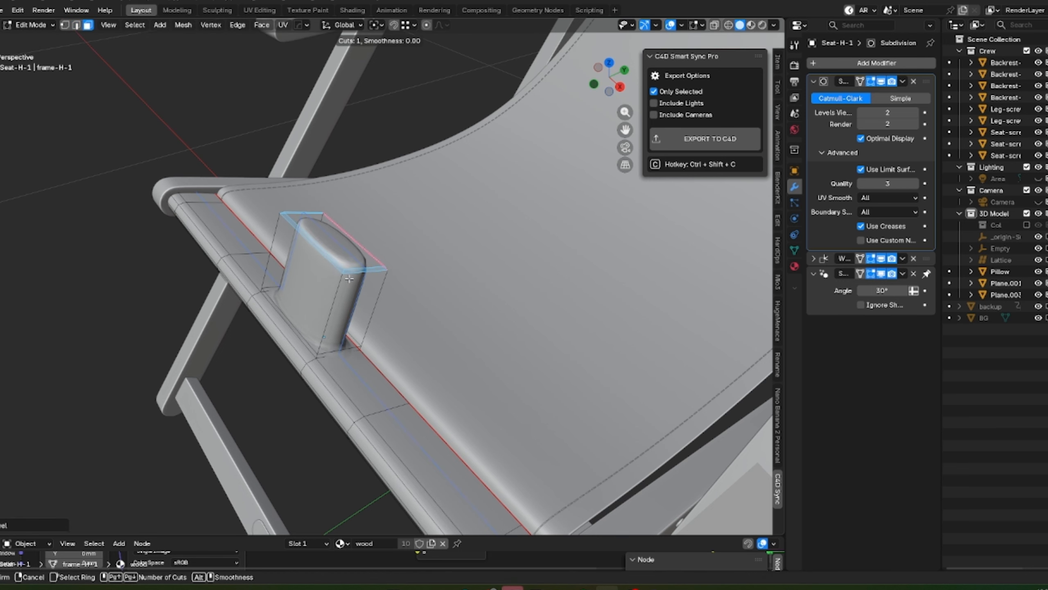
pyautogui.click(353, 274)
pyautogui.rightClick(354, 274)
pyautogui.hotkey('ctrl', 'b')
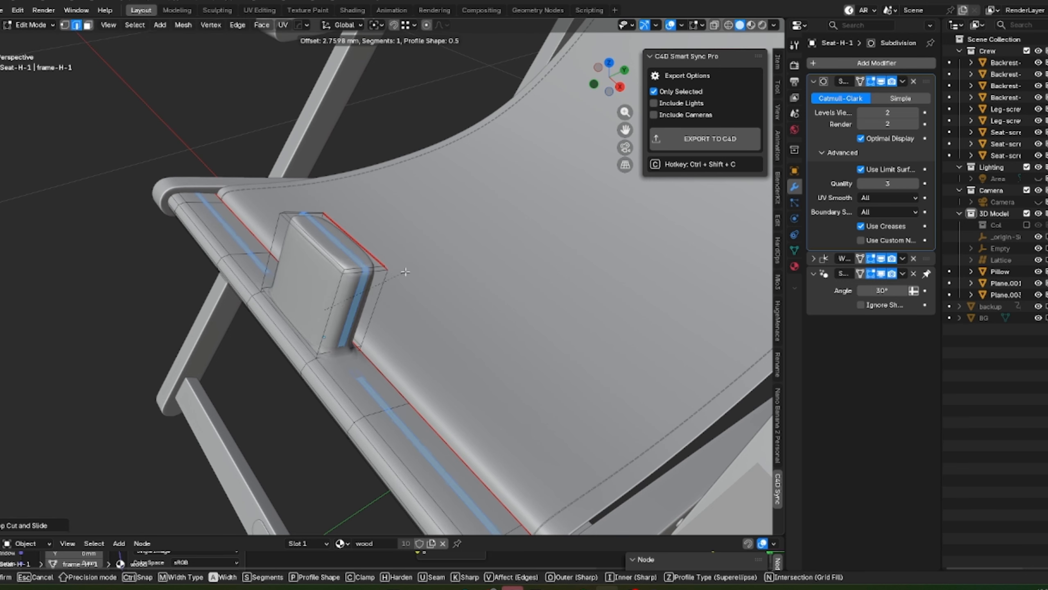
pyautogui.click(416, 273)
pyautogui.press('Tab')
pyautogui.scroll(-4, 252, 169)
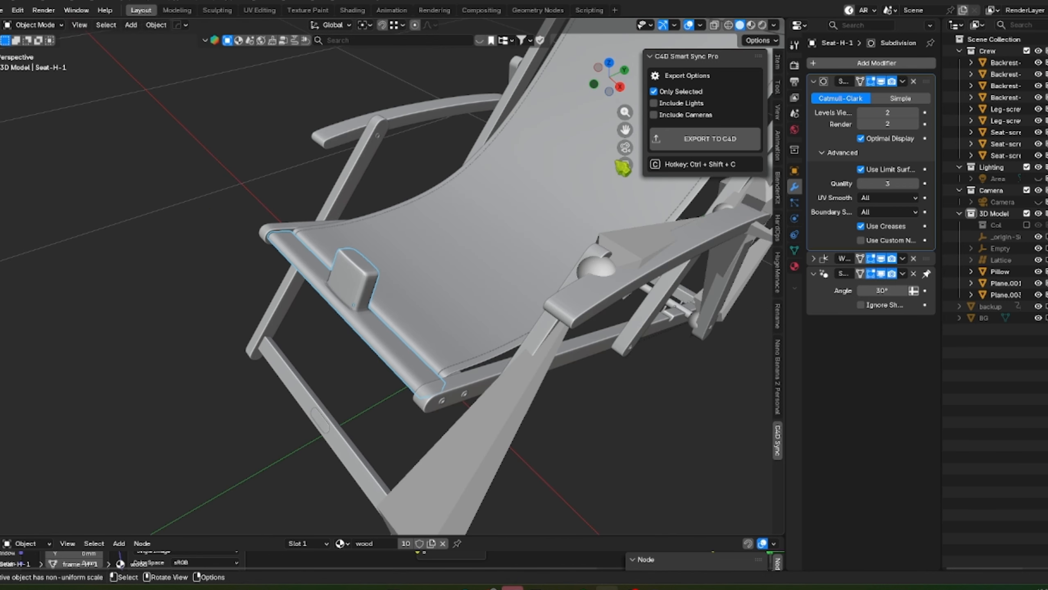
# Step: Export the edited front seat rail to C4D, switch to Cinema 4D and import it through Smart Sync Pro with Octane materials
pyautogui.click(716, 141)
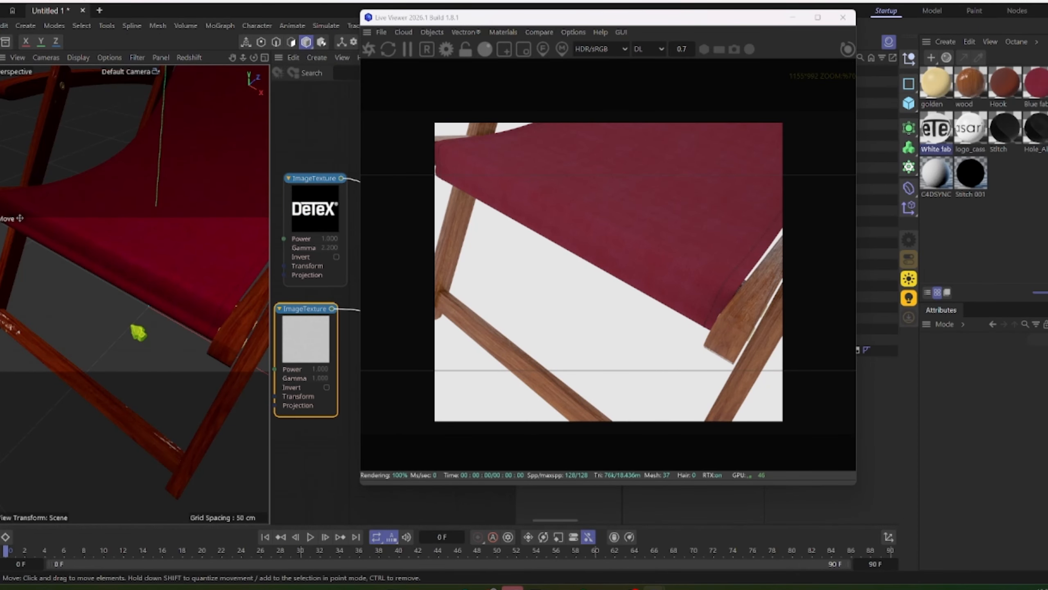
pyautogui.moveTo(763, 19); pyautogui.dragTo(705, 367)
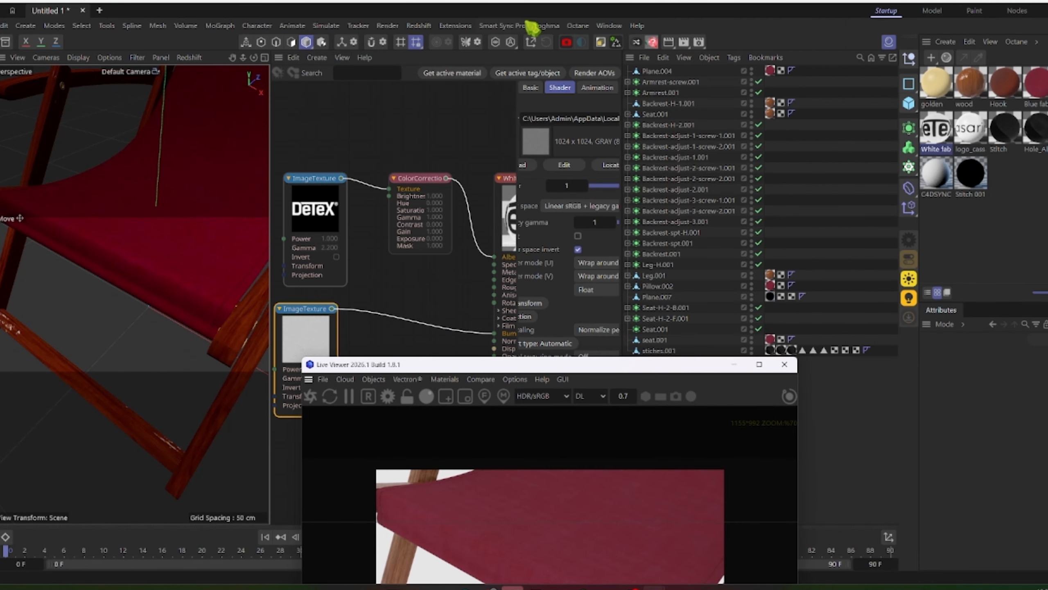
pyautogui.click(523, 26)
pyautogui.click(493, 47)
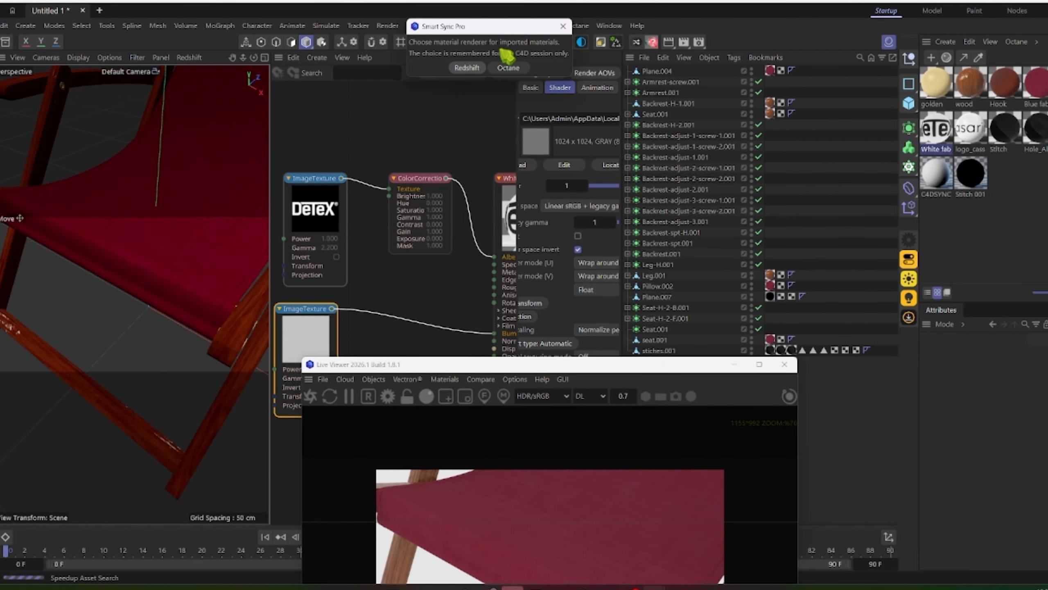
pyautogui.click(521, 72)
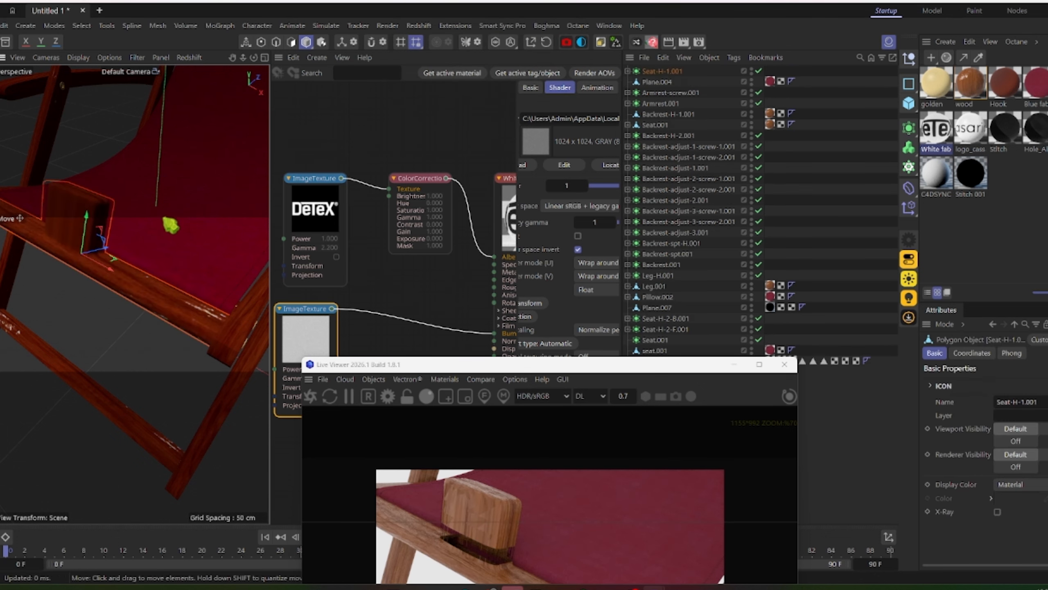
pyautogui.moveTo(434, 366); pyautogui.dragTo(492, 107)
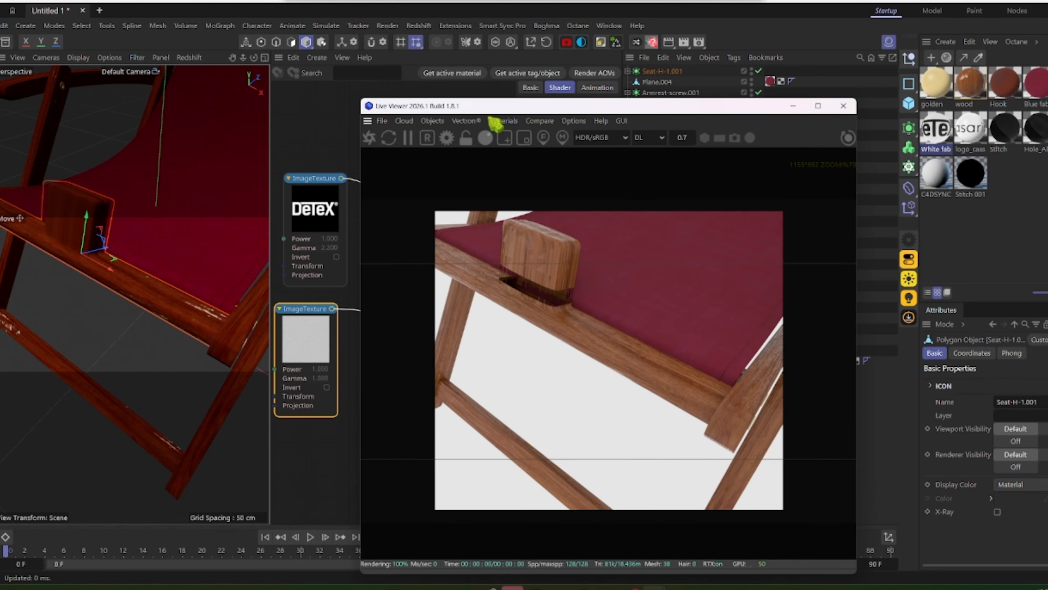
# Step: Set the Subdivision Viewport level of the re-imported front seat rail Seat-H-1.001 to 0
pyautogui.click(73, 301)
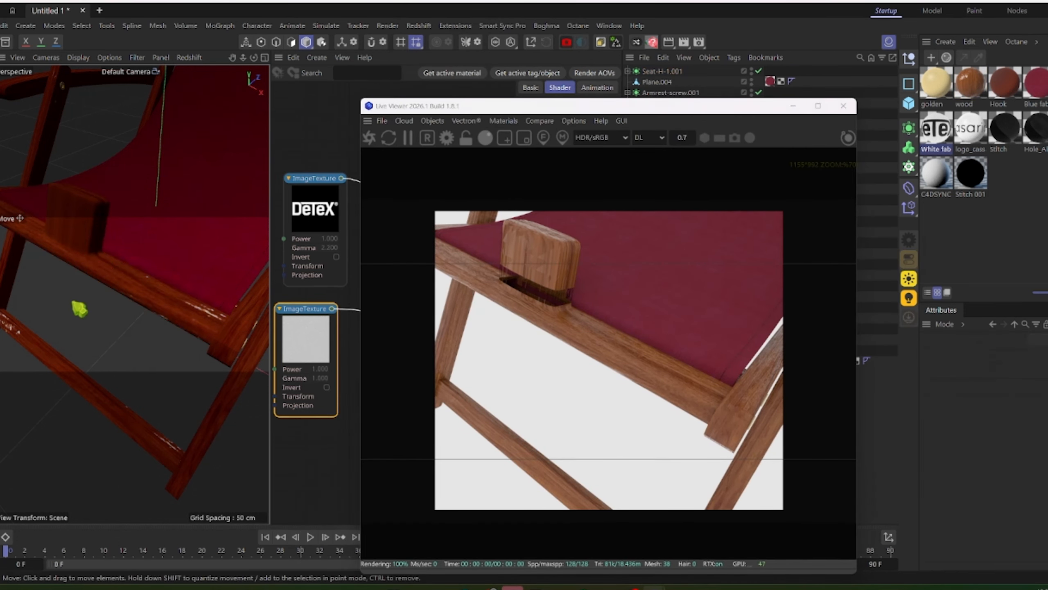
pyautogui.keyDown('alt'); pyautogui.moveTo(73, 301); pyautogui.dragTo(126, 312); pyautogui.keyUp('alt')
pyautogui.scroll(4, 119, 263)
pyautogui.keyDown('alt'); pyautogui.moveTo(124, 268); pyautogui.dragTo(123, 292); pyautogui.keyUp('alt')
pyautogui.keyDown('alt'); pyautogui.moveTo(41, 354); pyautogui.dragTo(187, 305); pyautogui.keyUp('alt')
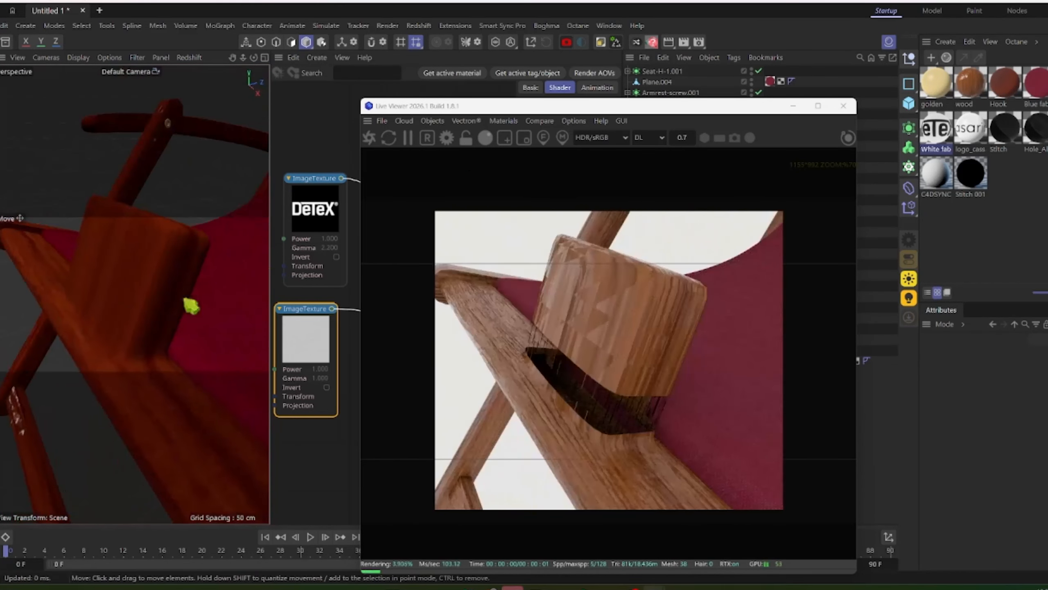
pyautogui.click(794, 106)
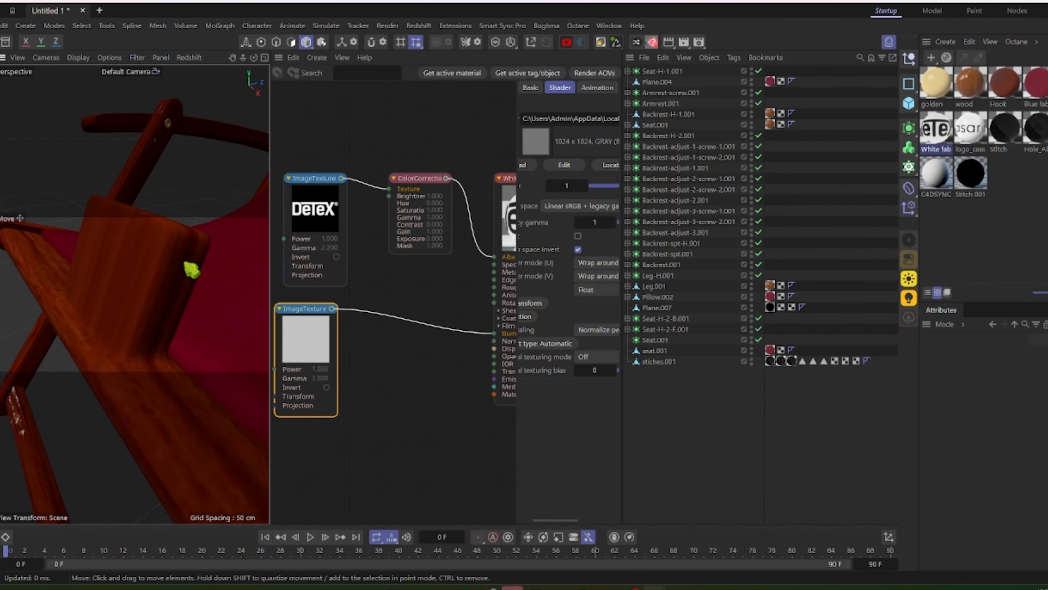
pyautogui.click(195, 265)
pyautogui.click(627, 71)
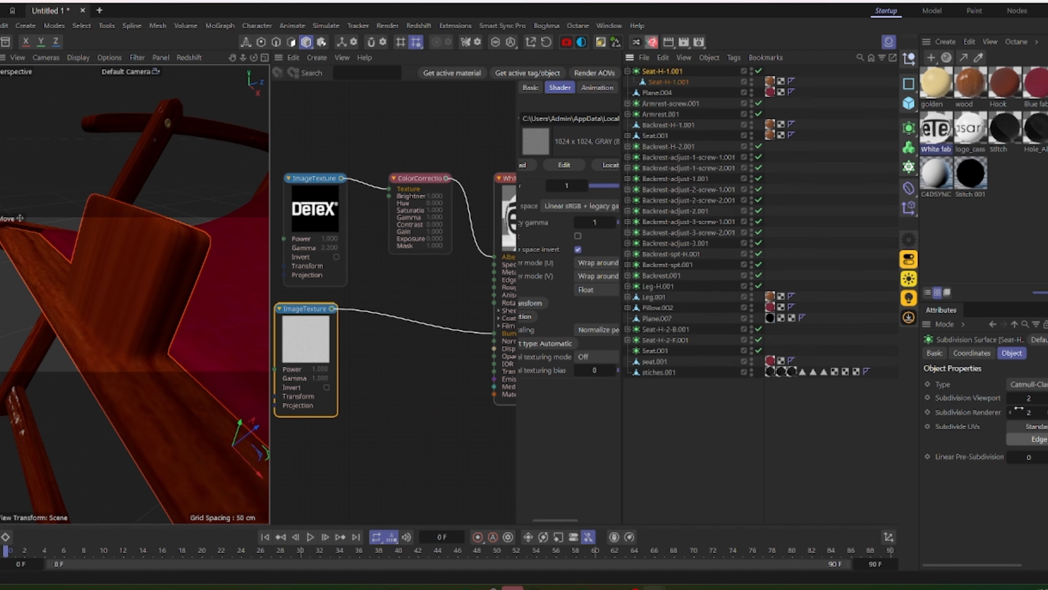
pyautogui.write('0')
pyautogui.press('Return')
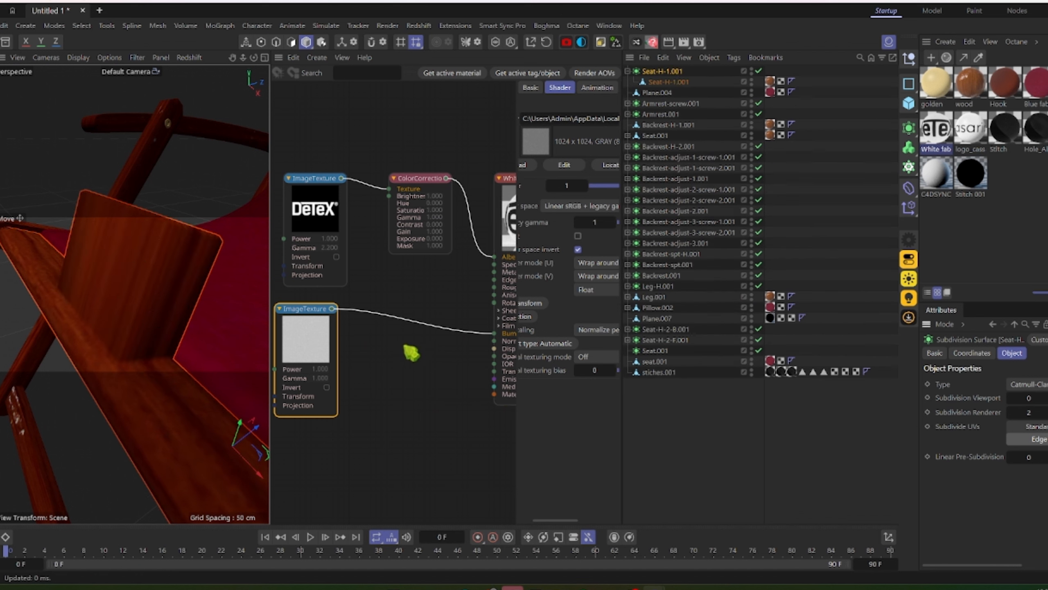
# Step: Disconnect the Displacement node from the wood material and check the rail's block in the Live Viewer
pyautogui.click(971, 87)
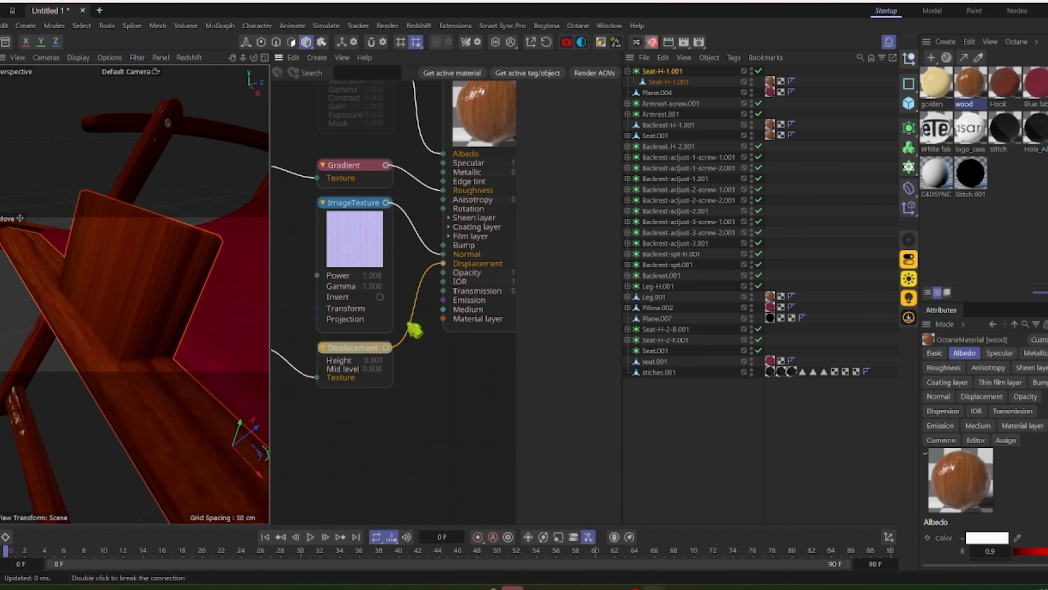
pyautogui.moveTo(669, 582)
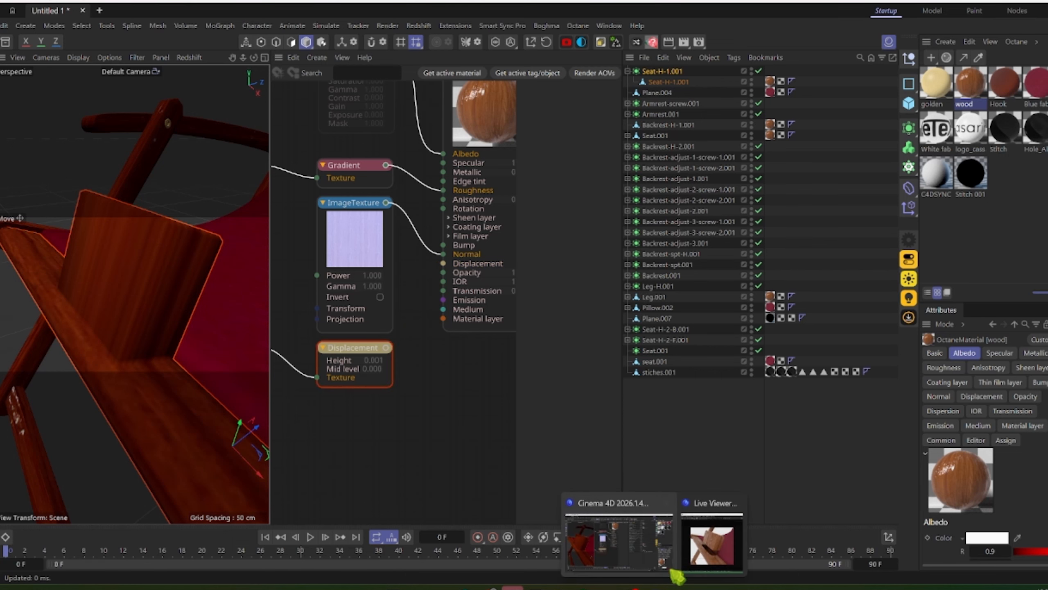
pyautogui.click(720, 537)
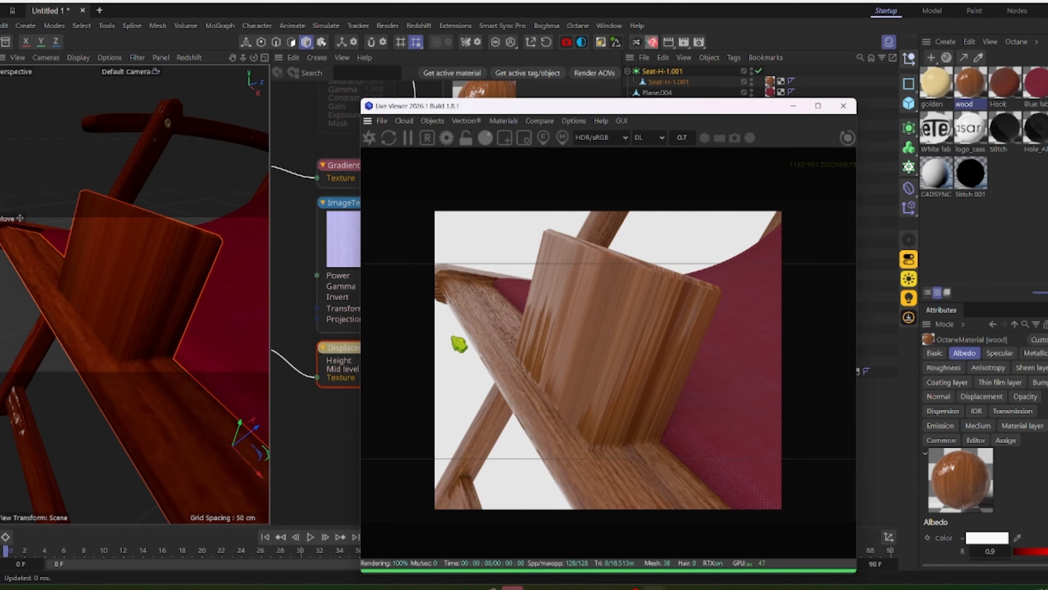
pyautogui.moveTo(460, 344); pyautogui.dragTo(400, 234)
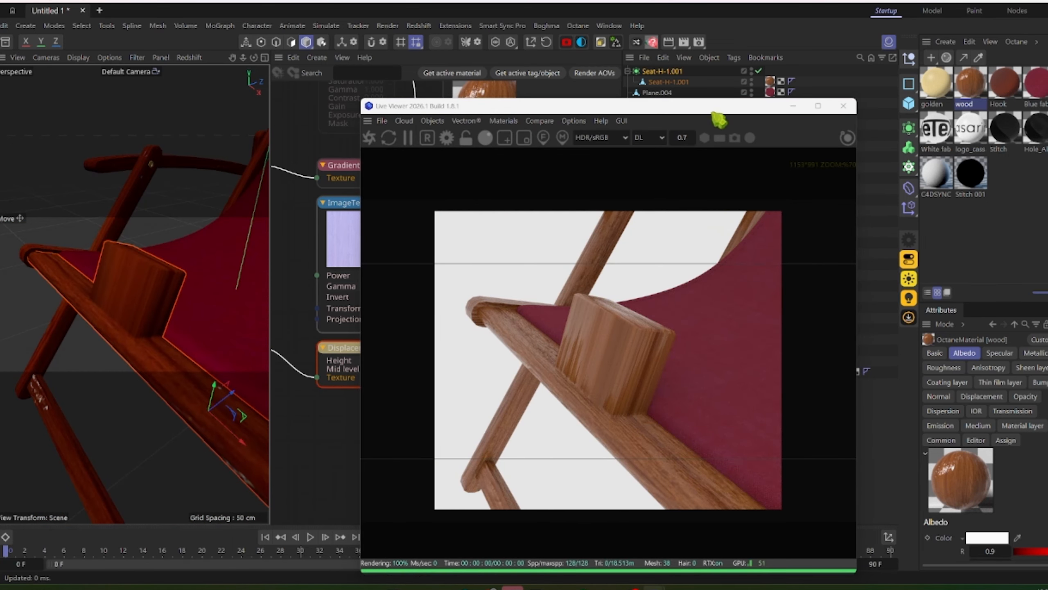
# Step: Set the Subdivision Viewport level of Seat-H-1.001 to 2 and check the smoothed block in the Live Viewer
pyautogui.moveTo(719, 120); pyautogui.dragTo(665, 163)
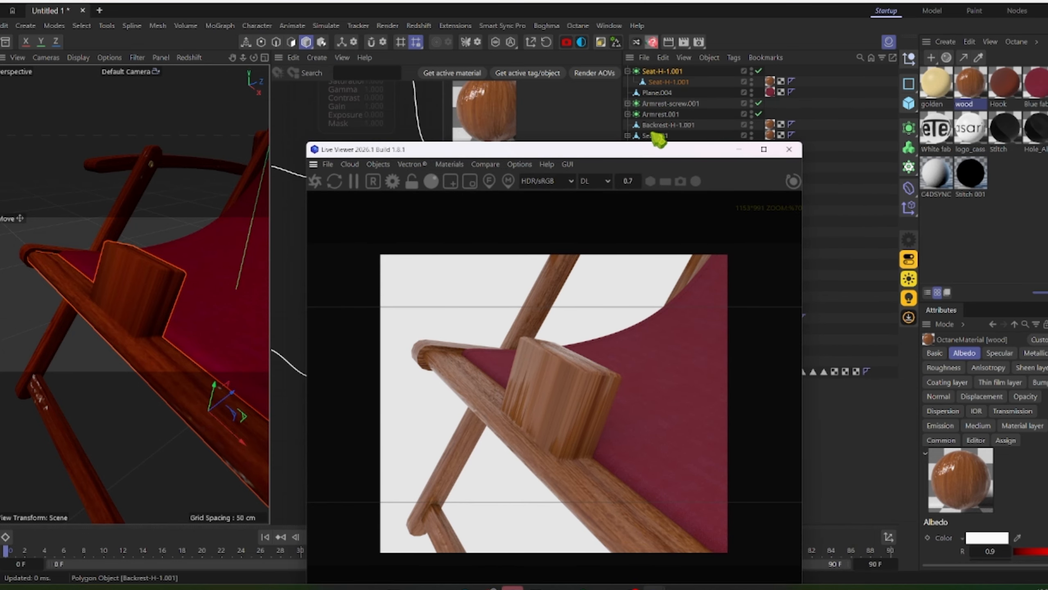
pyautogui.click(664, 73)
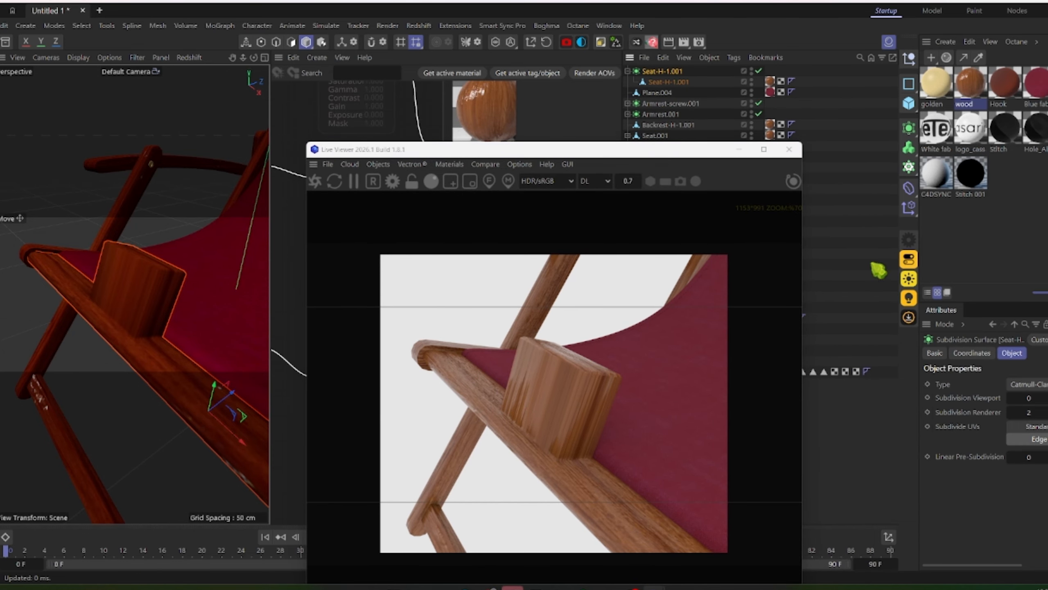
pyautogui.press('Return')
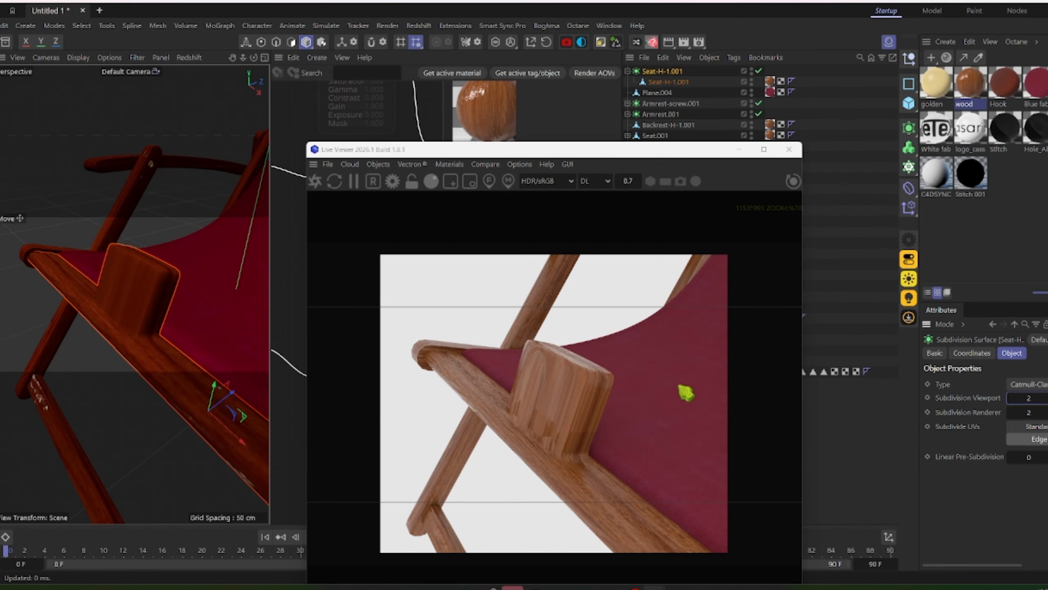
pyautogui.keyDown('alt'); pyautogui.moveTo(163, 316); pyautogui.dragTo(118, 272); pyautogui.keyUp('alt')
pyautogui.scroll(-5, 167, 332)
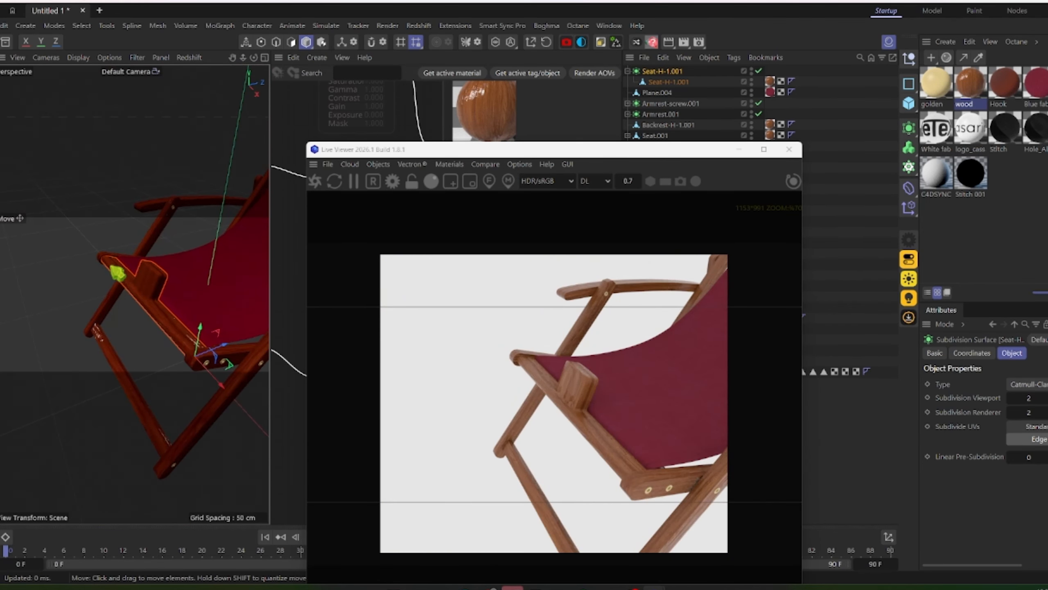
# Step: Undo the rail's subdivision changes, the wood displacement disconnection and the rail's re-import
pyautogui.hotkey('ctrl', 'z')
pyautogui.hotkey('ctrl', 'z')
pyautogui.hotkey('ctrl', 'z')
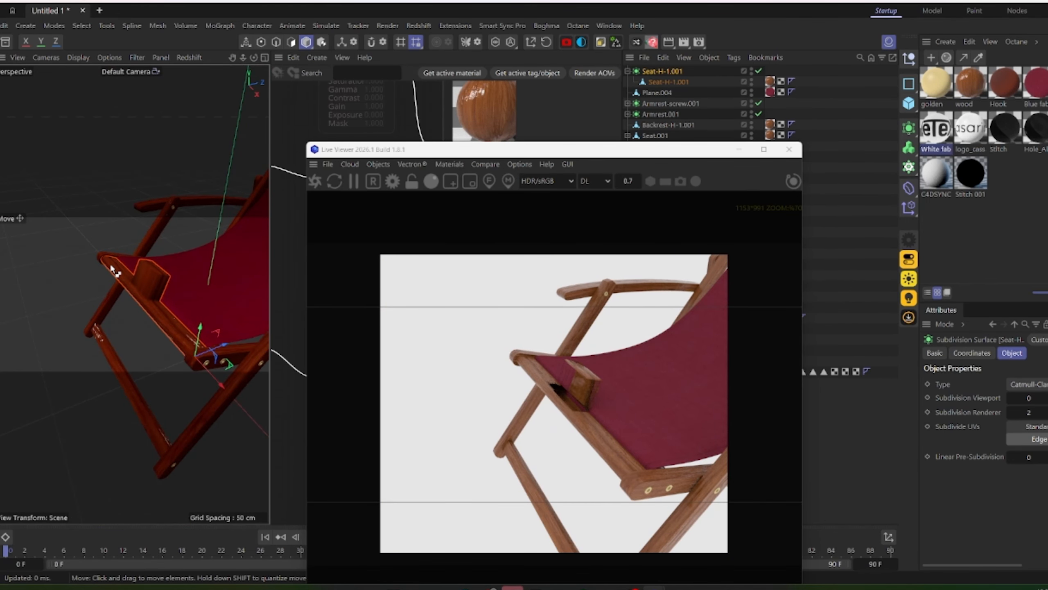
pyautogui.hotkey('ctrl', 'z')
pyautogui.hotkey('ctrl', 'z')
pyautogui.hotkey('ctrl', 'z')
pyautogui.hotkey('ctrl', 'z')
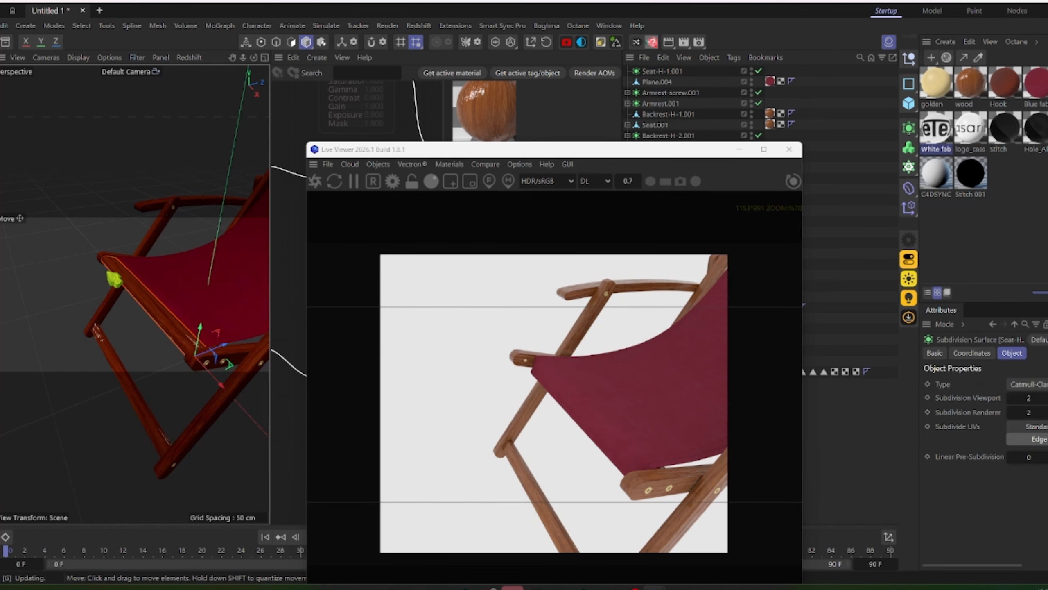
pyautogui.keyDown('alt'); pyautogui.moveTo(157, 310); pyautogui.dragTo(197, 307); pyautogui.keyUp('alt')
pyautogui.scroll(-5, 205, 296)
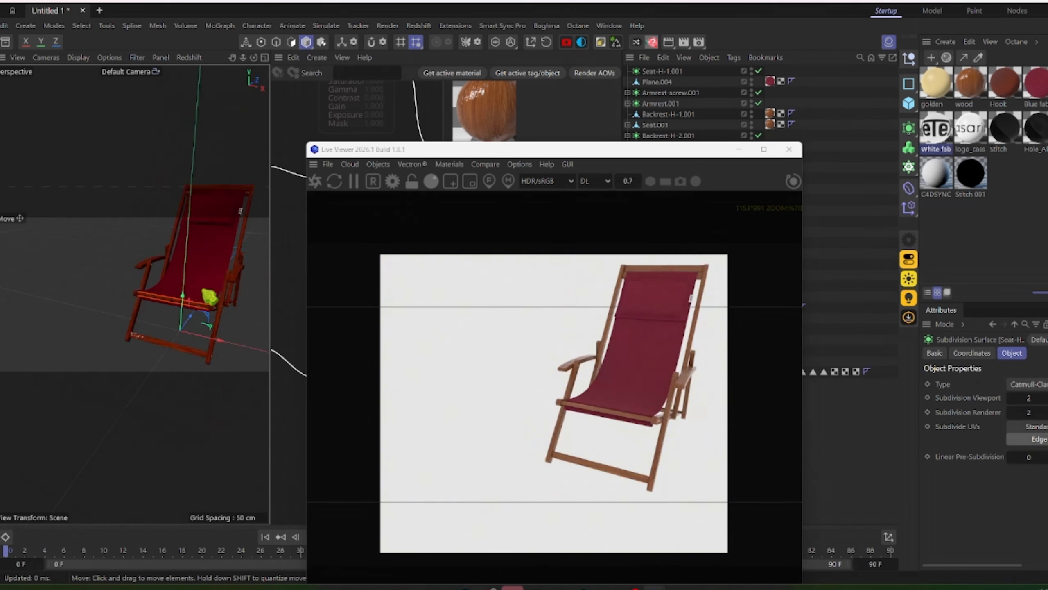
pyautogui.keyDown('alt'); pyautogui.moveTo(200, 291); pyautogui.dragTo(132, 294); pyautogui.keyUp('alt')
pyautogui.scroll(5, 160, 281)
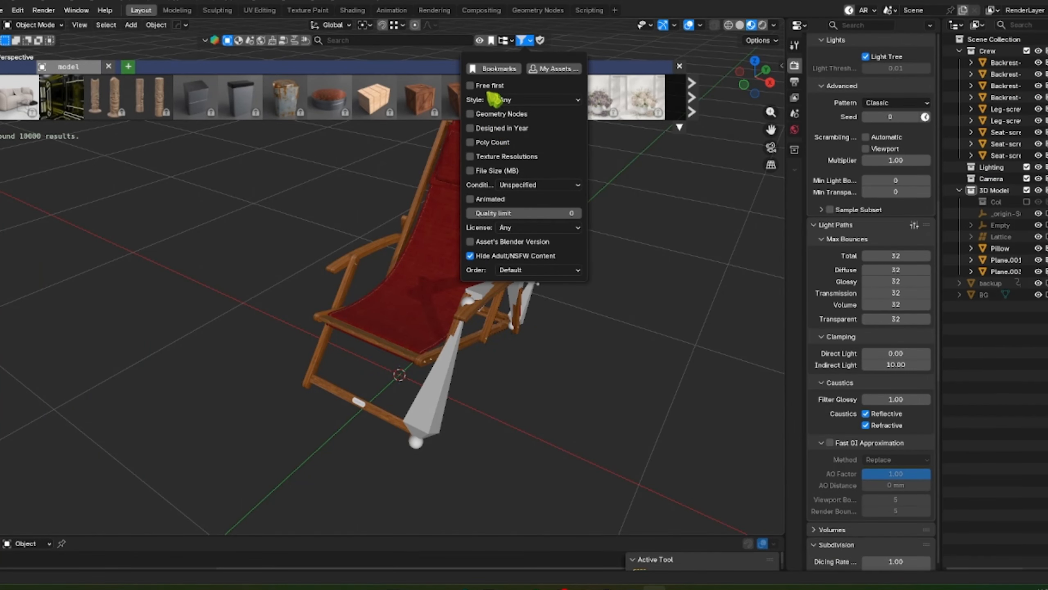
# Step: Switch to Blender, list free assets first in the model library and place the Painted Washup Set beneath the deckchair's seat
pyautogui.click(470, 85)
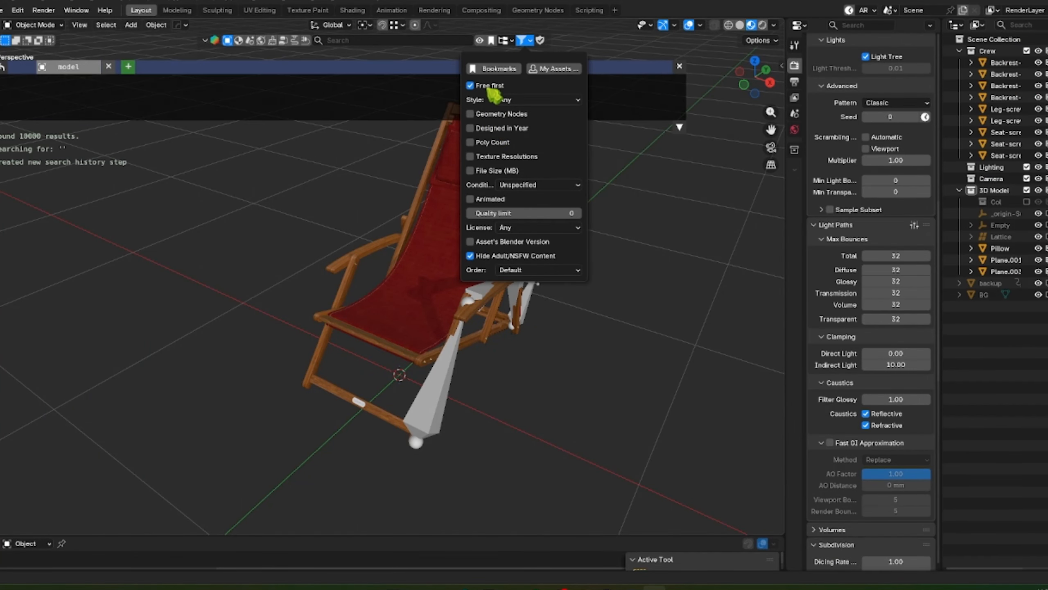
pyautogui.moveTo(299, 90)
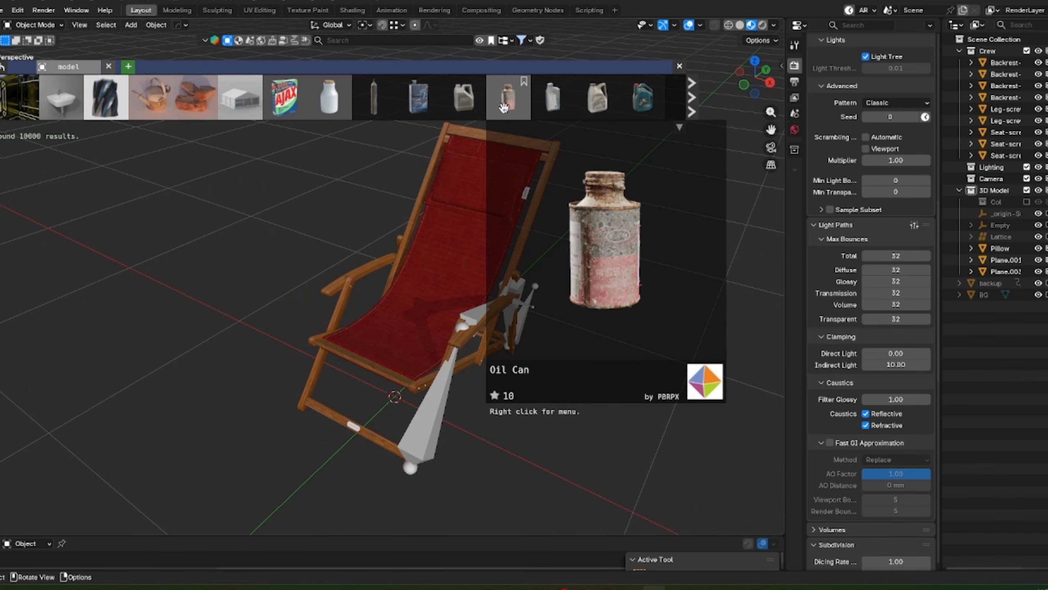
pyautogui.scroll(-3, 505, 107)
pyautogui.moveTo(594, 101)
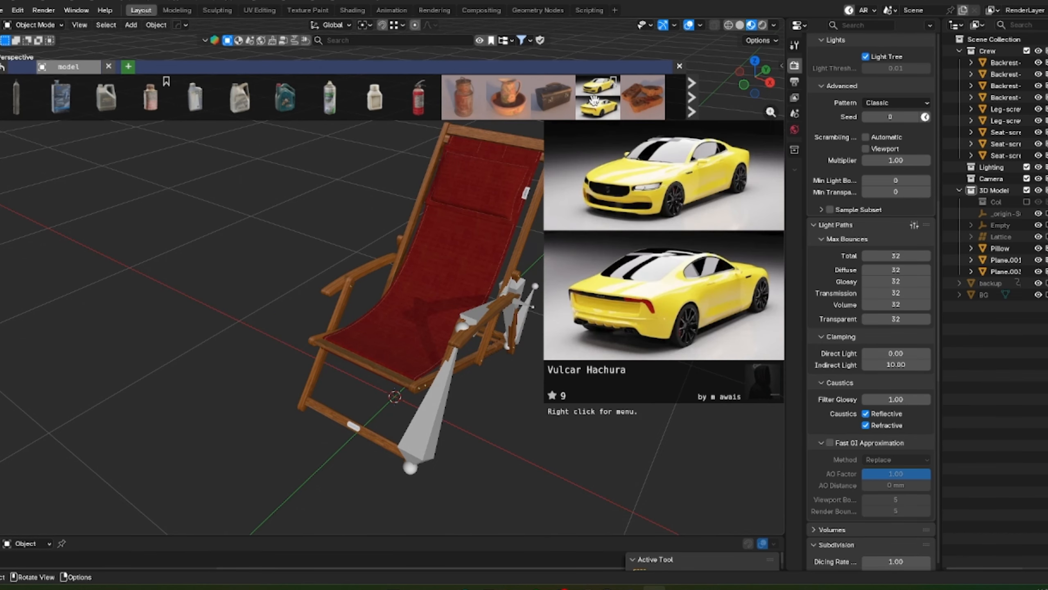
pyautogui.moveTo(505, 98)
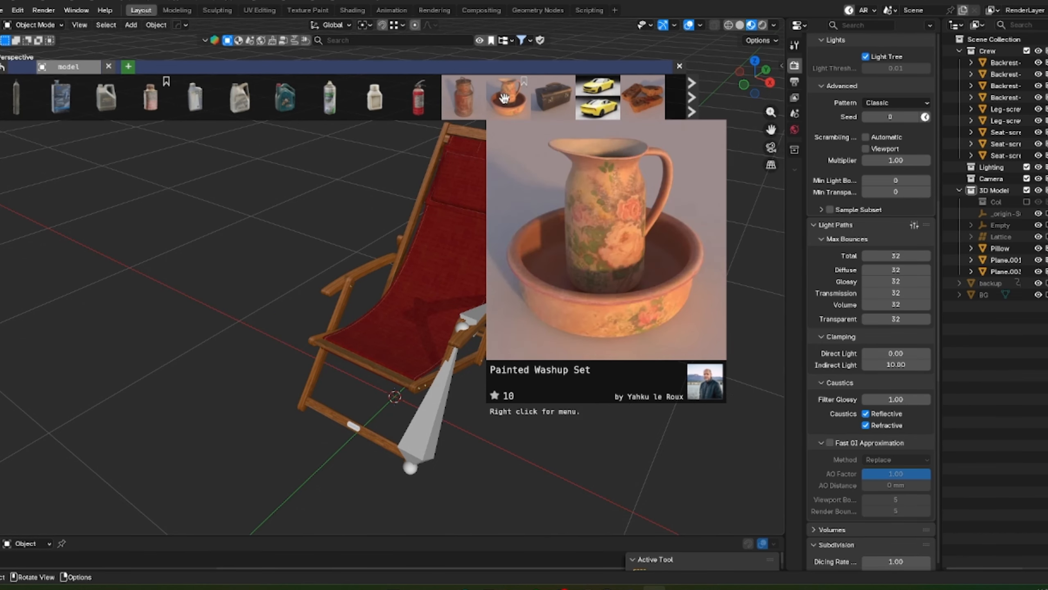
pyautogui.moveTo(504, 98)
pyautogui.mouseDown()
pyautogui.moveTo(409, 375)
pyautogui.moveTo(398, 330)
pyautogui.mouseUp()
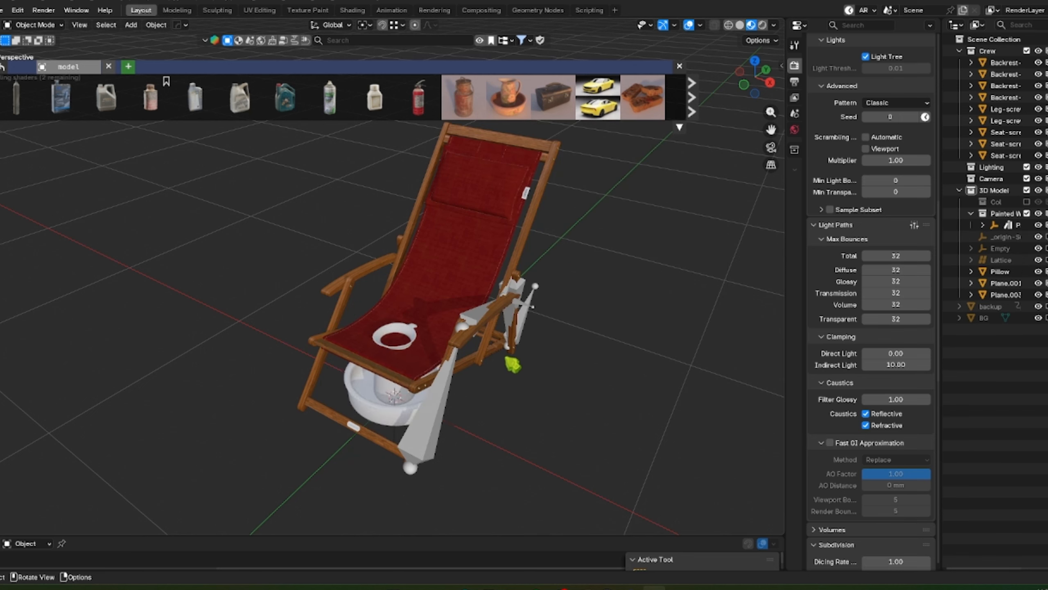
# Step: Select the Painted Washup Set's parent empty, then all its children, and check the set in local view before returning to the full scene
pyautogui.scroll(1, 499, 317)
pyautogui.moveTo(436, 347); pyautogui.dragTo(450, 310, button='middle')
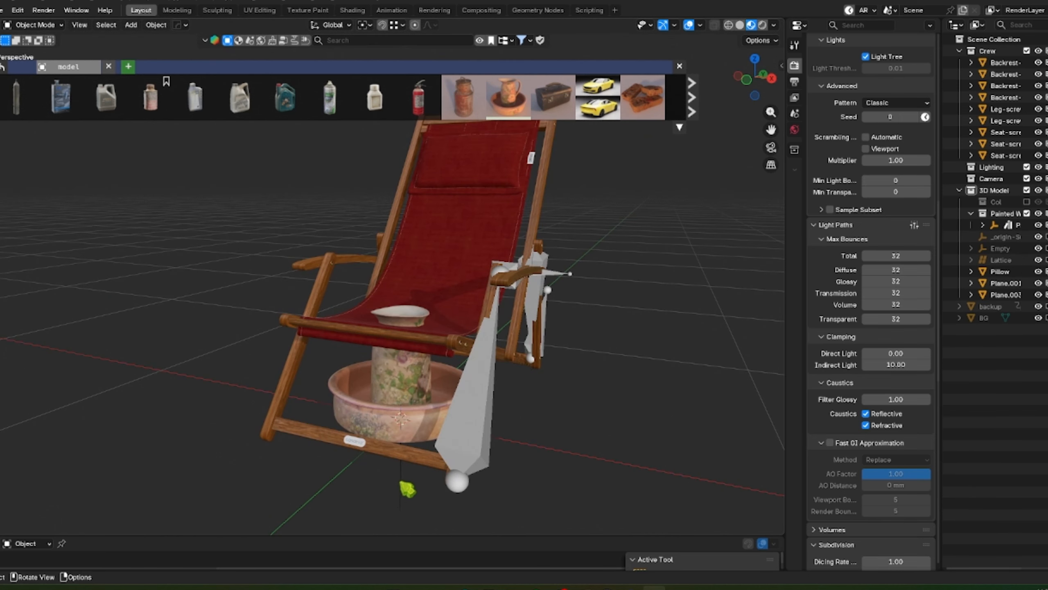
pyautogui.click(408, 489)
pyautogui.rightClick(408, 488)
pyautogui.hotkey('shift', 'g')
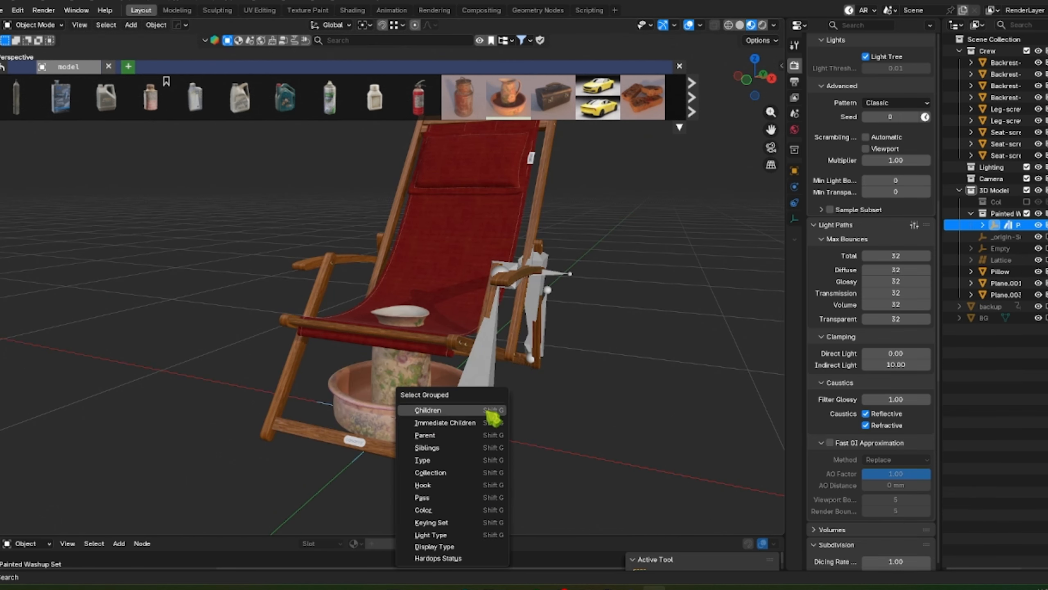
pyautogui.click(493, 418)
pyautogui.press('KP_Divide')
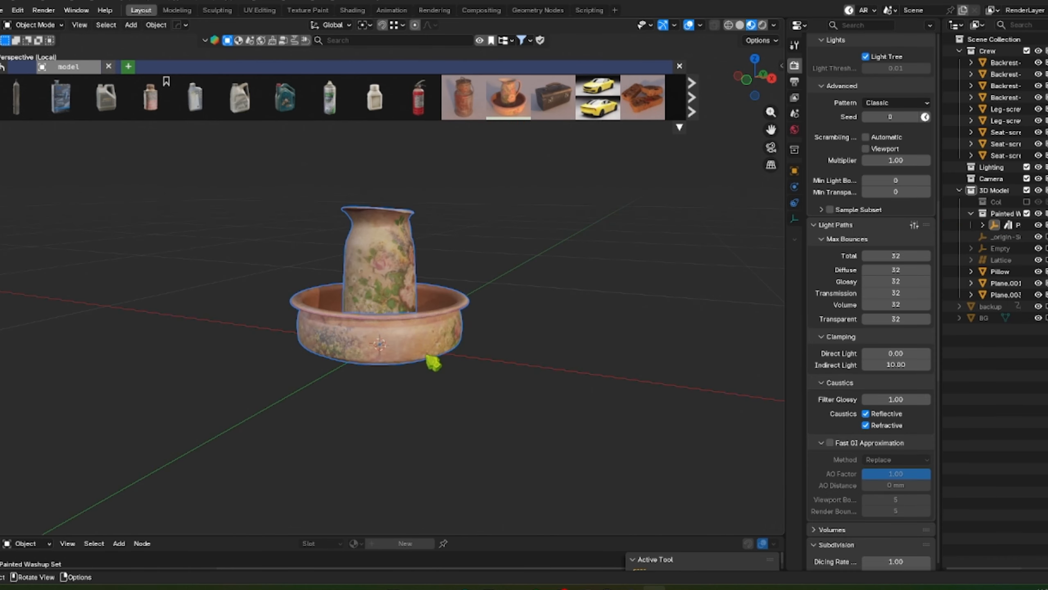
pyautogui.moveTo(433, 363); pyautogui.dragTo(387, 322, button='middle')
pyautogui.press('KP_Divide')
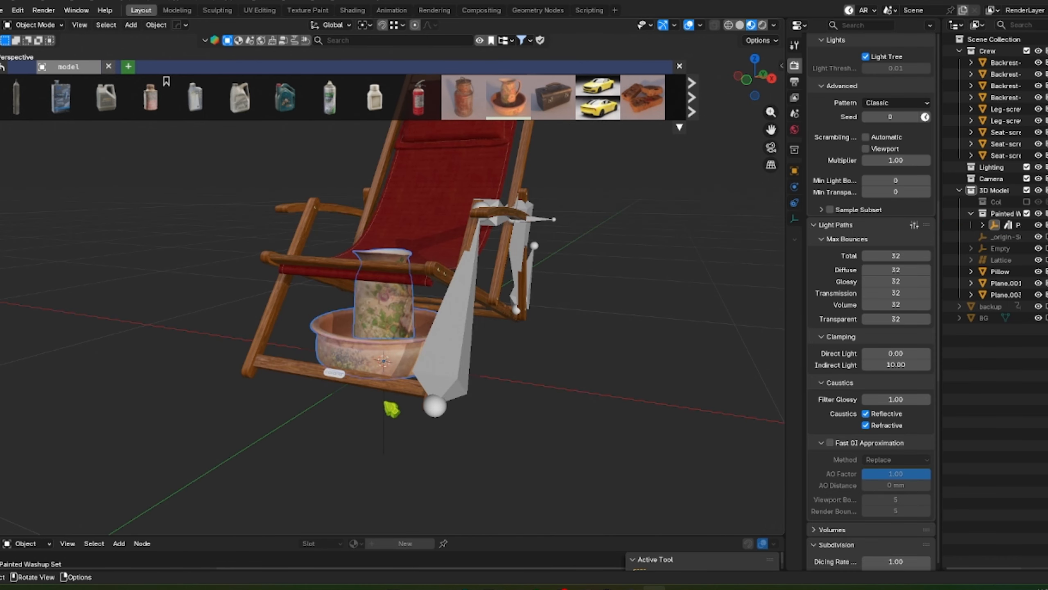
# Step: Reselect all children of the Painted Washup Set and export only the selection to Cinema 4D with C4D Smart Sync Pro
pyautogui.hotkey('shift', 'g')
pyautogui.click(384, 422)
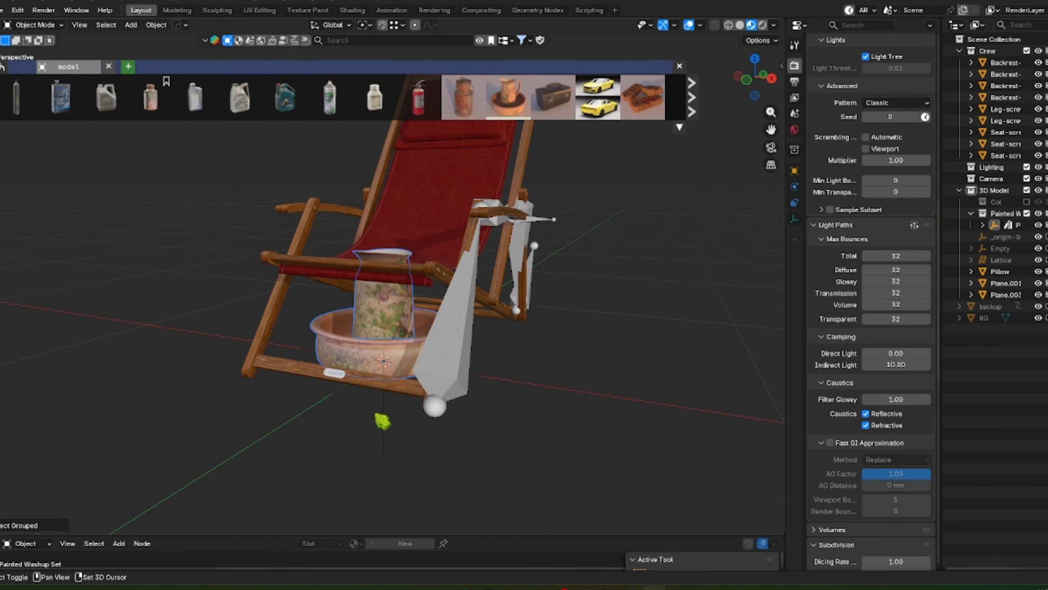
pyautogui.click(388, 415)
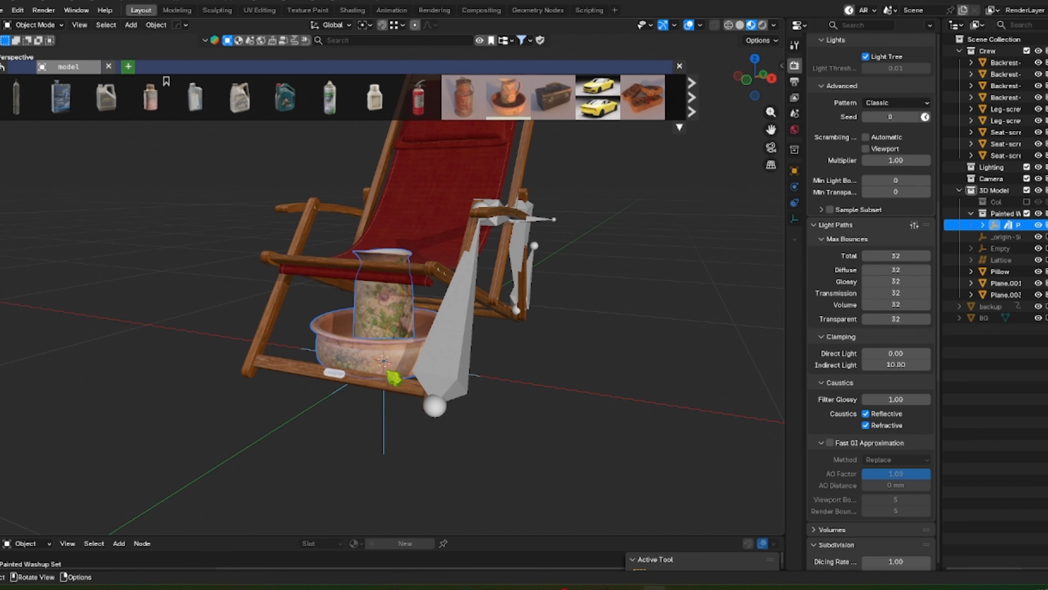
pyautogui.hotkey('ctrl', 'z')
pyautogui.moveTo(373, 341); pyautogui.dragTo(360, 364, button='middle')
pyautogui.press('n')
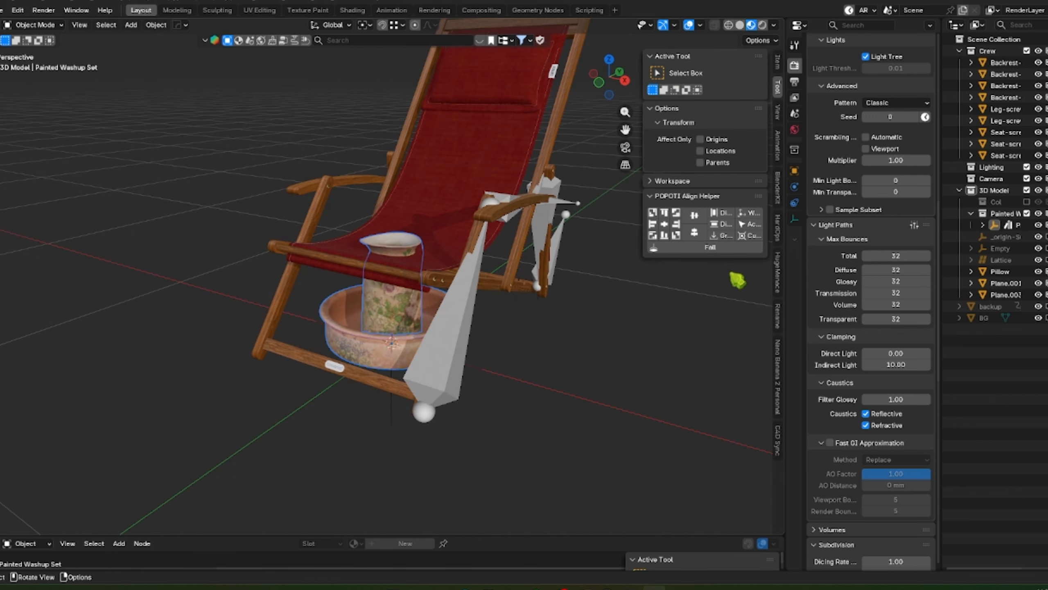
pyautogui.click(780, 442)
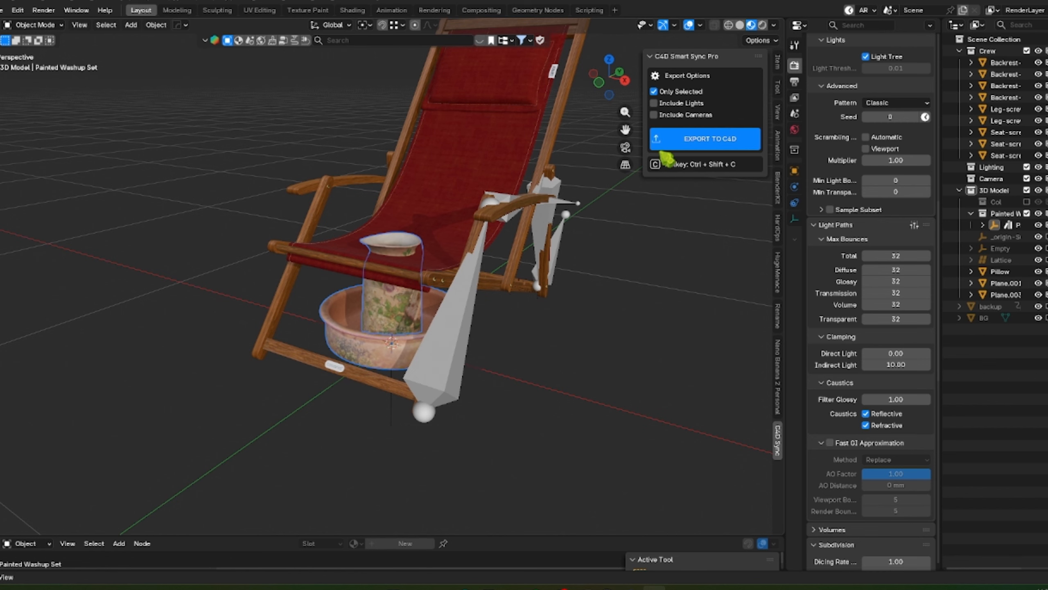
pyautogui.click(664, 149)
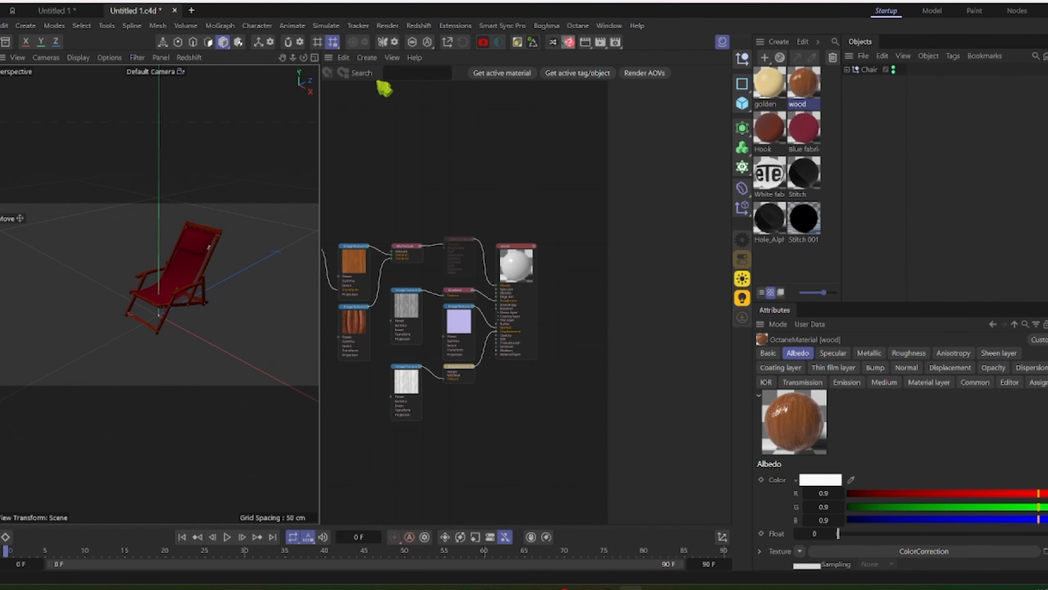
# Step: Import the washup set with Smart Sync Pro in Cinema 4D using Octane materials and frame it in the viewport
pyautogui.click(486, 28)
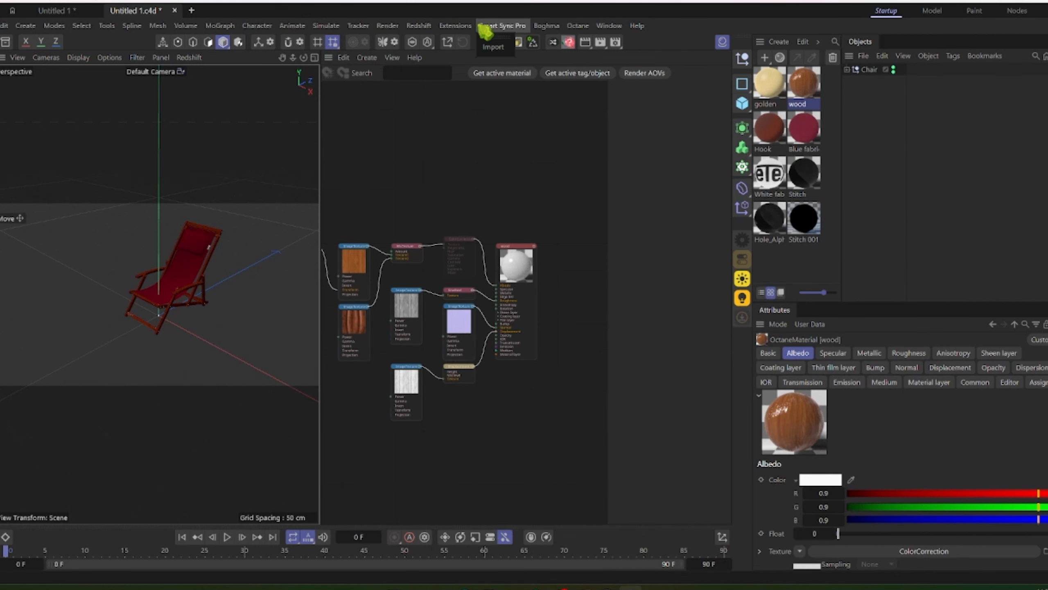
pyautogui.click(493, 47)
pyautogui.click(464, 69)
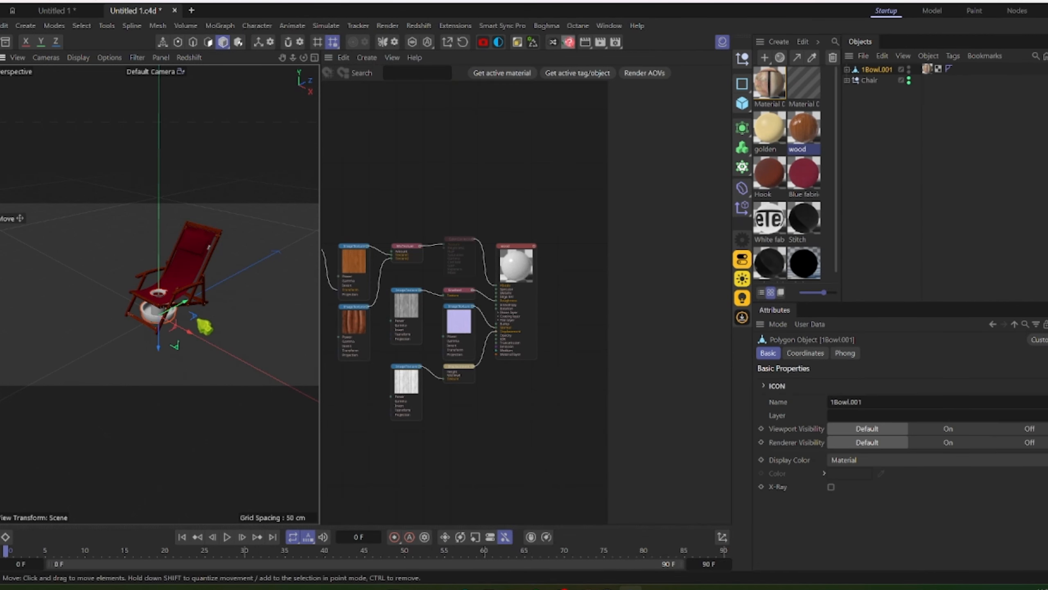
pyautogui.press('o')
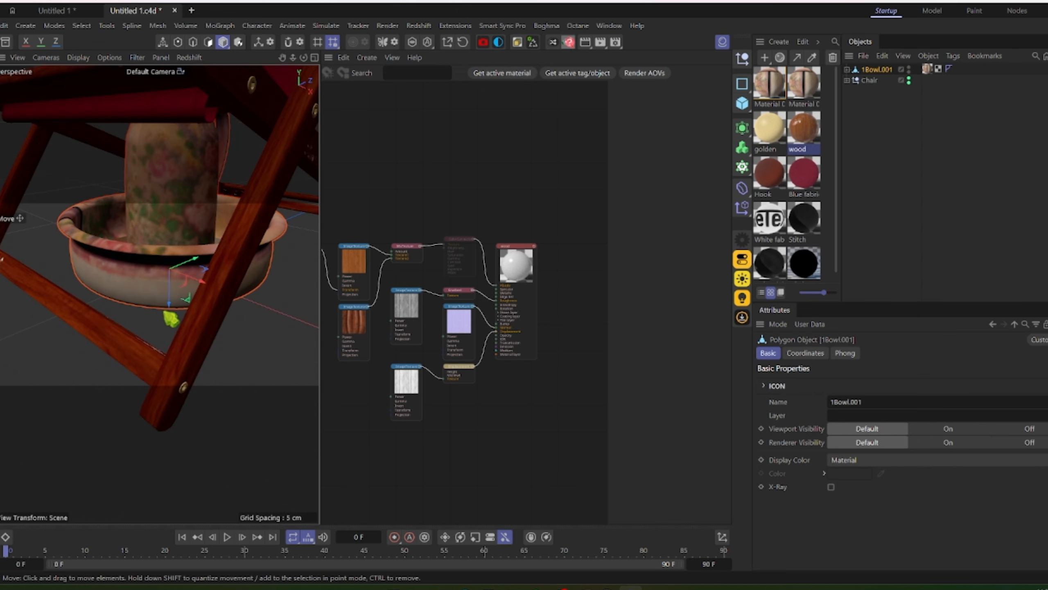
# Step: Inspect the node setups and settings of the two imported bowl materials, Material 001 and Material 001_PREV
pyautogui.doubleClick(769, 85)
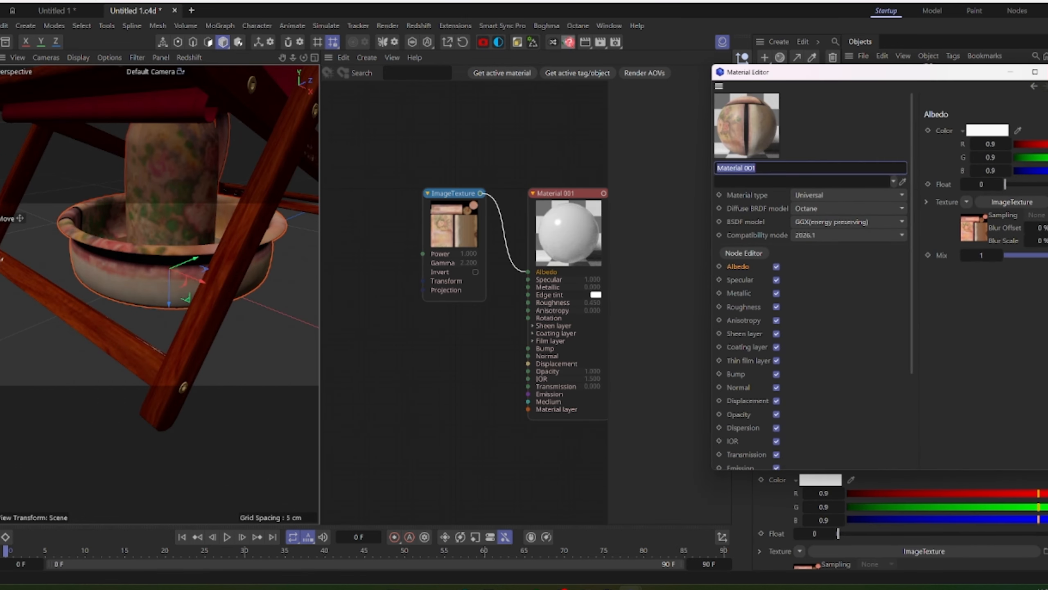
pyautogui.click(1047, 72)
pyautogui.doubleClick(809, 90)
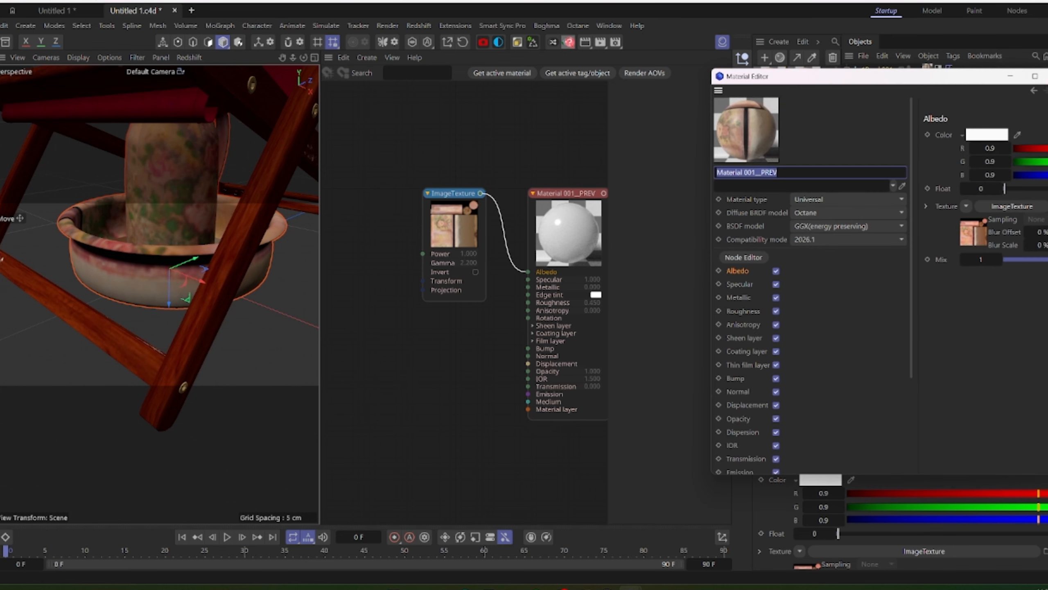
pyautogui.click(1047, 76)
# Step: Move the imported bowl set along the X axis out from under the deckchair to stand beside it
pyautogui.moveTo(153, 309)
pyautogui.keyDown('alt'); pyautogui.mouseDown()
pyautogui.moveTo(156, 323)
pyautogui.moveTo(229, 241)
pyautogui.moveTo(155, 308)
pyautogui.mouseUp(); pyautogui.keyUp('alt')
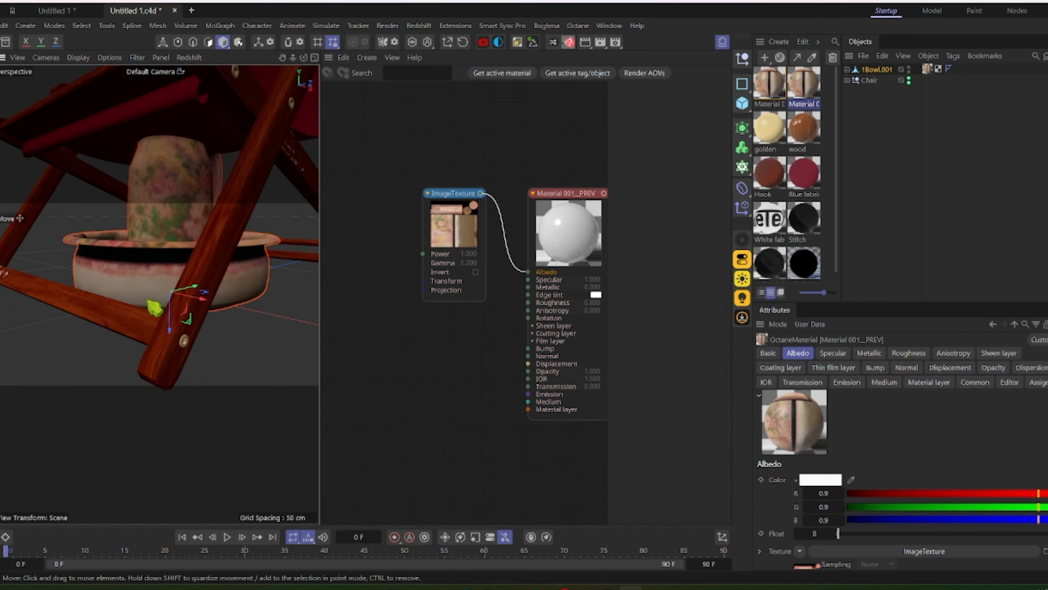
pyautogui.scroll(-5, 155, 307)
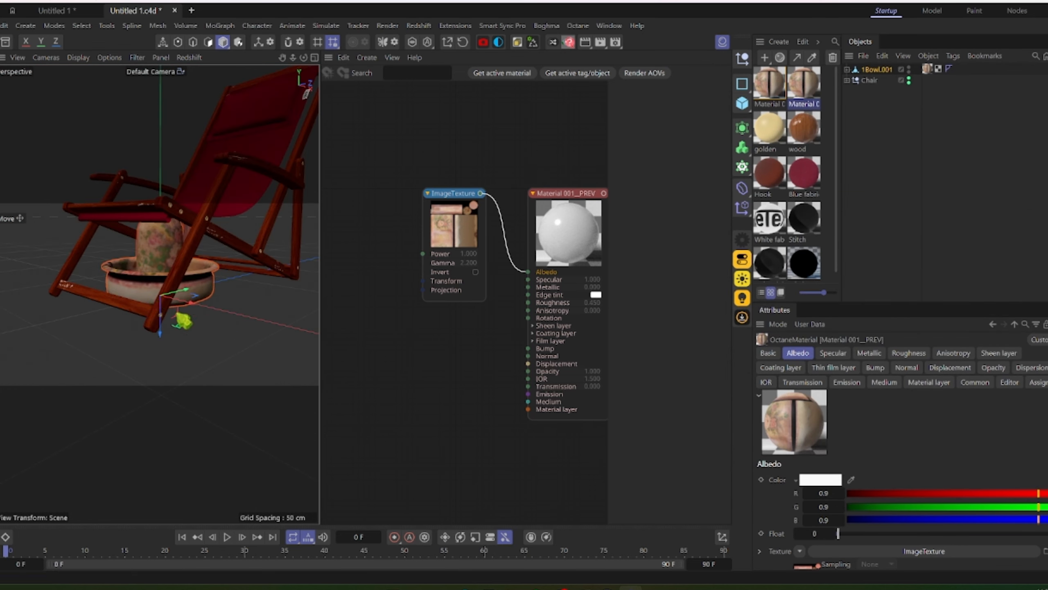
pyautogui.moveTo(191, 304); pyautogui.dragTo(277, 335)
pyautogui.scroll(-5, 283, 339)
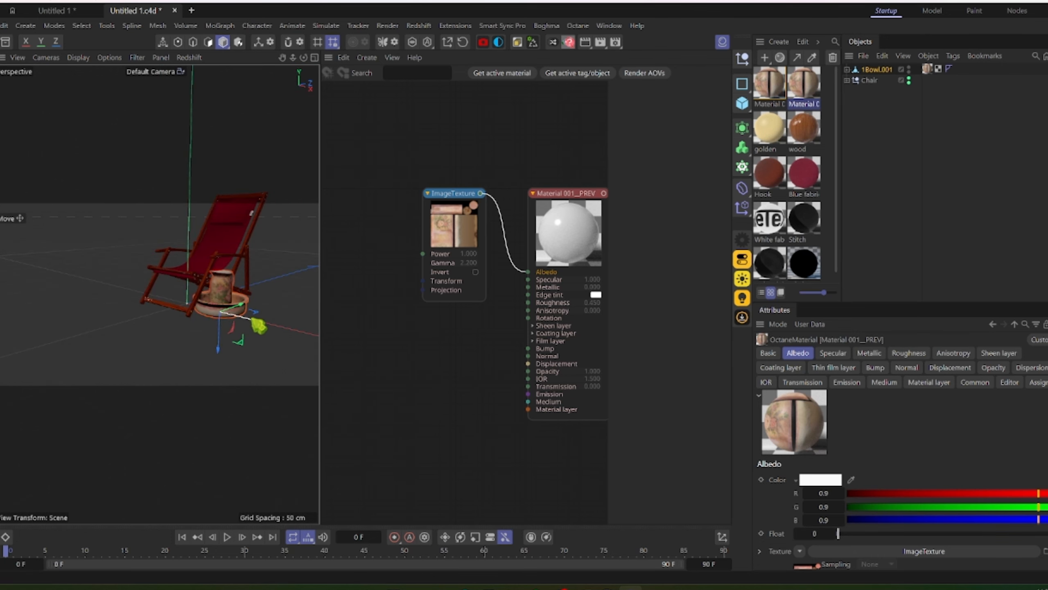
# Step: Switch to Blender and move the Painted Washup Set's parent empty along global X until it stands clear of the deckchair
pyautogui.hotkey('alt', 'Tab')
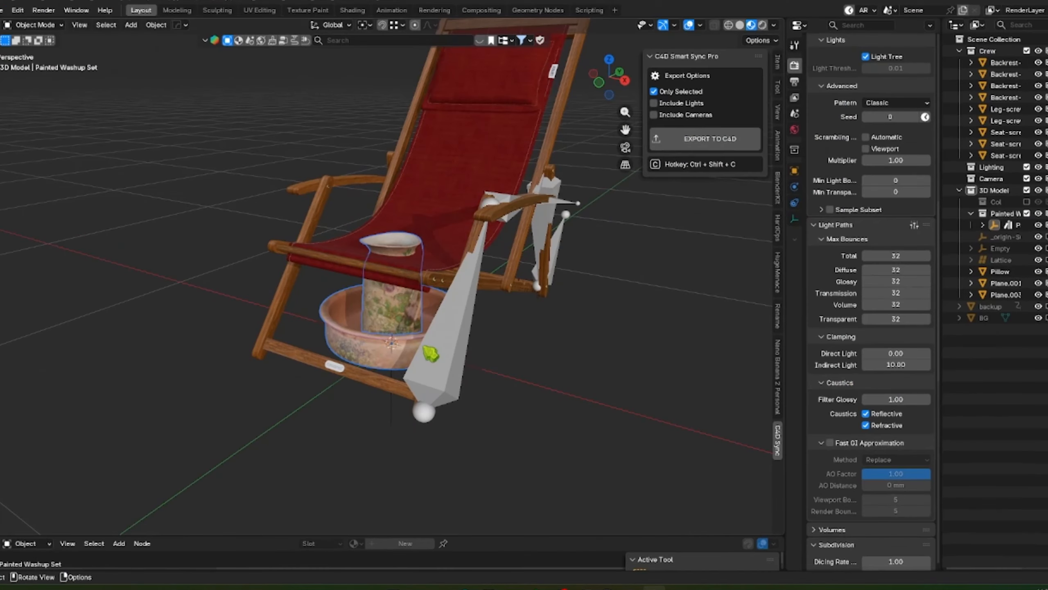
pyautogui.scroll(-3, 413, 413)
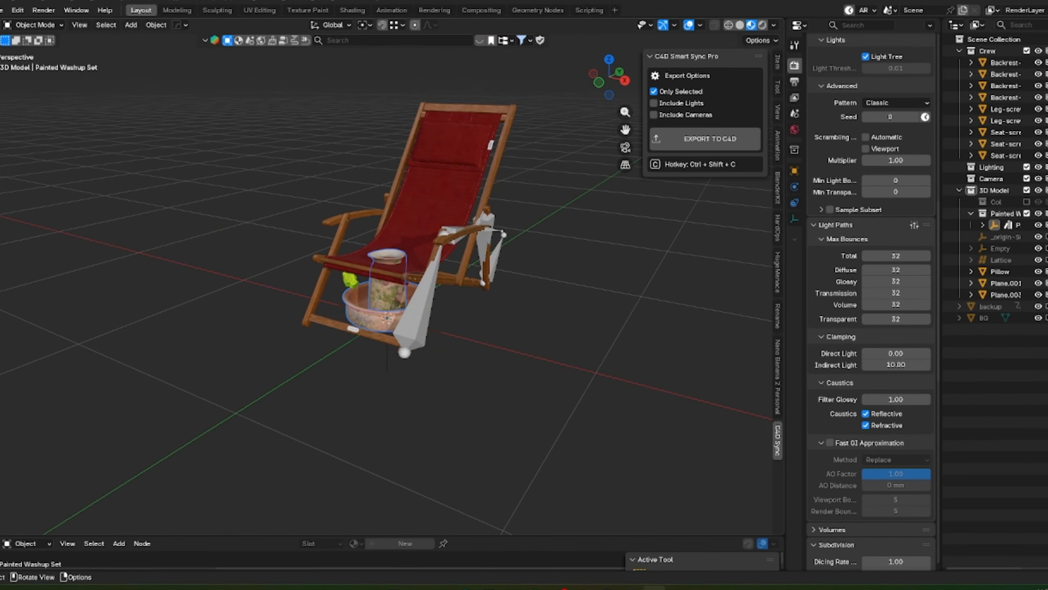
pyautogui.moveTo(415, 290); pyautogui.dragTo(512, 333, button='middle')
pyautogui.click(367, 358)
pyautogui.press('g')
pyautogui.press('x')
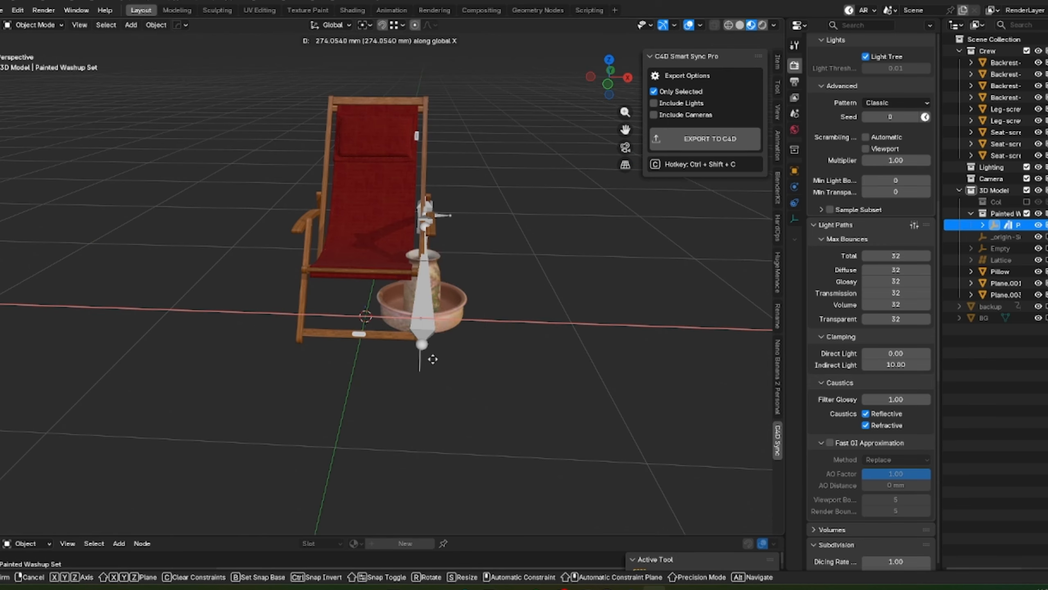
pyautogui.click(555, 351)
pyautogui.moveTo(452, 252); pyautogui.dragTo(371, 238, button='middle')
# Step: Place the Fire Extinguisher model from the asset library beneath the deckchair's seat and select it
pyautogui.click(486, 41)
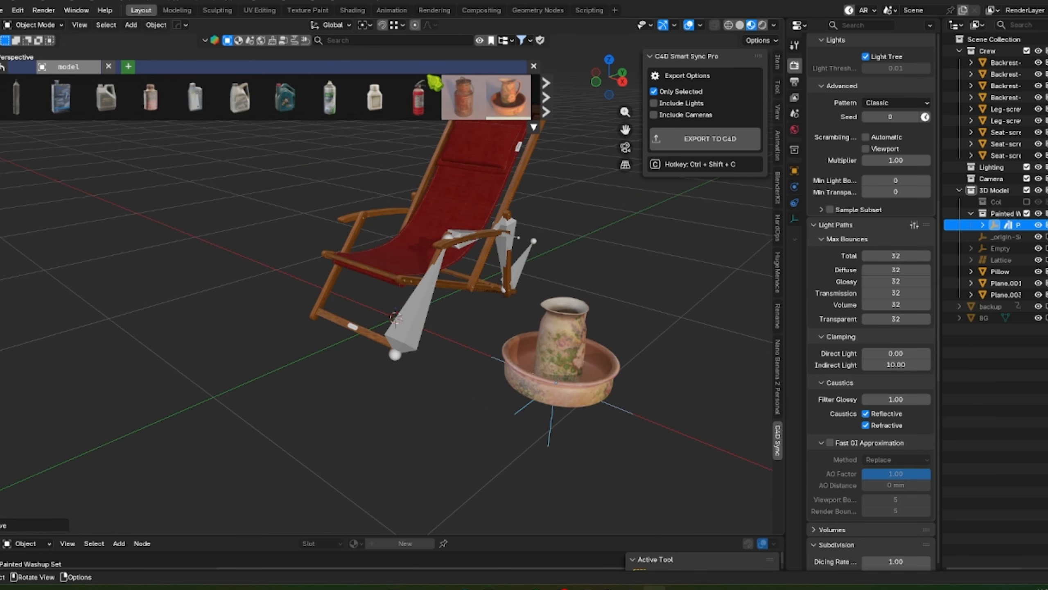
pyautogui.moveTo(332, 109)
pyautogui.moveTo(333, 110); pyautogui.dragTo(429, 355)
pyautogui.click(386, 359)
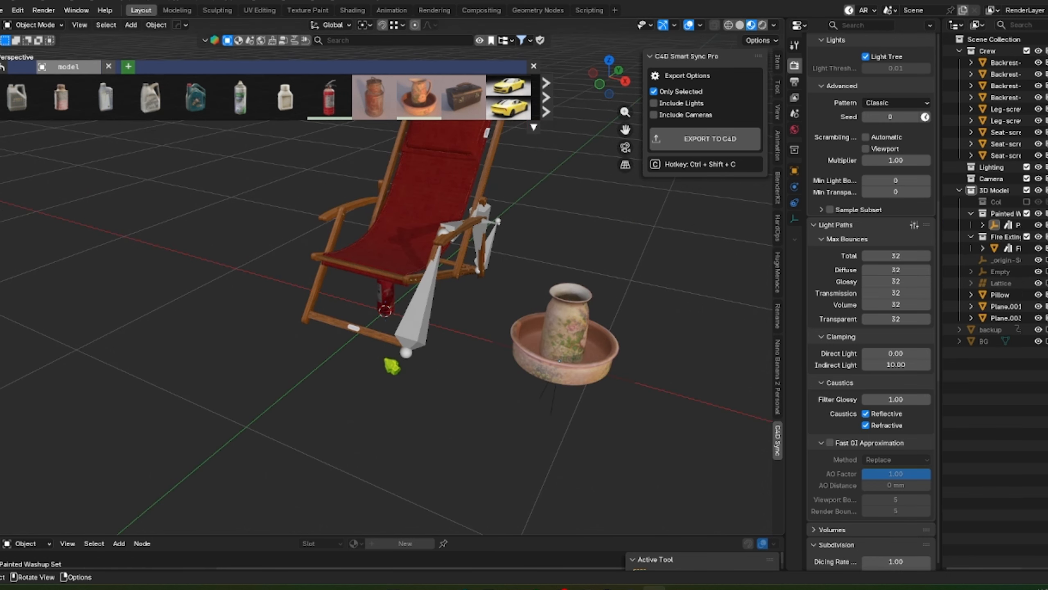
pyautogui.moveTo(379, 340); pyautogui.dragTo(413, 290, button='middle')
pyautogui.scroll(3, 360, 334)
pyautogui.click(358, 357)
pyautogui.moveTo(366, 367); pyautogui.dragTo(360, 379, button='middle')
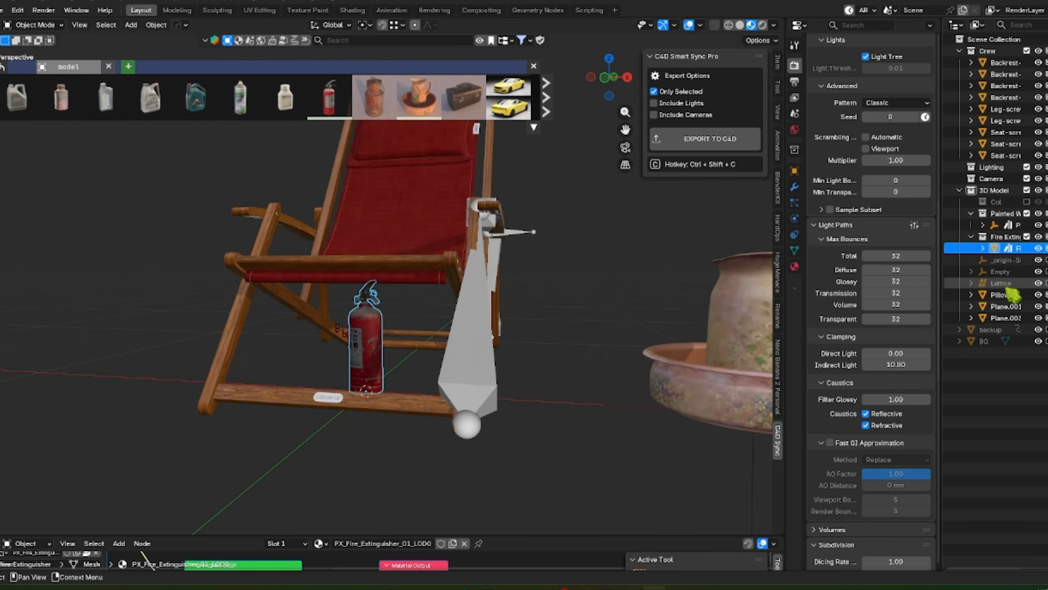
pyautogui.moveTo(475, 312); pyautogui.dragTo(420, 314, button='middle')
pyautogui.press('g')
pyautogui.click(319, 333)
pyautogui.hotkey('ctrl', 'z')
# Step: Export the selected Fire Extinguisher to Cinema 4D with C4D Smart Sync Pro
pyautogui.scroll(4, 383, 365)
pyautogui.keyDown('shift'); pyautogui.moveTo(383, 365); pyautogui.dragTo(397, 313, button='middle'); pyautogui.keyUp('shift')
pyautogui.click(666, 140)
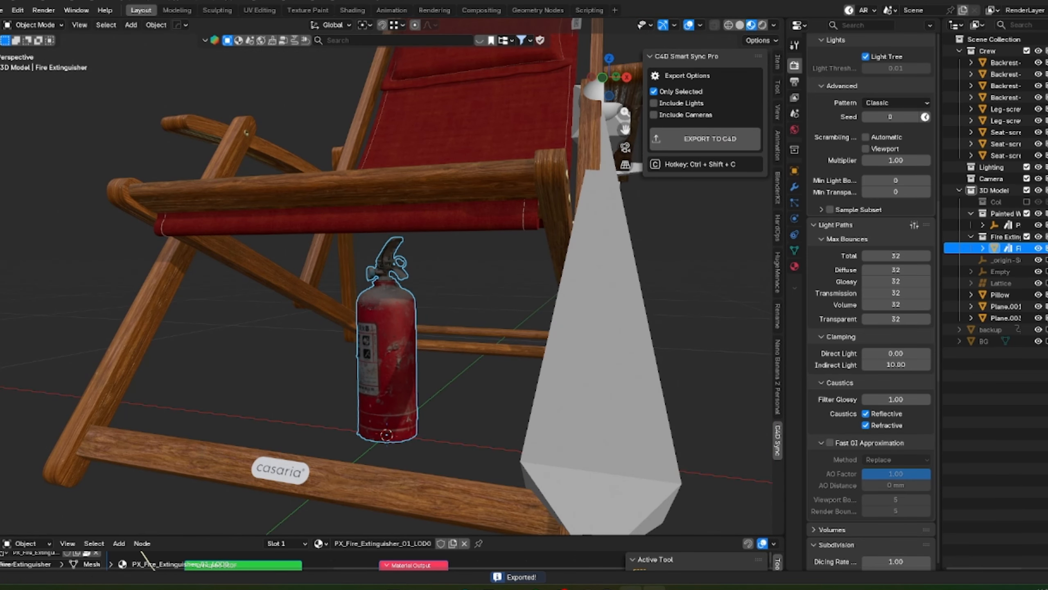
# Step: Switch to Cinema 4D, import the fire extinguisher with Octane materials and move it along X out from under the seat
pyautogui.click(631, 586)
pyautogui.click(202, 354)
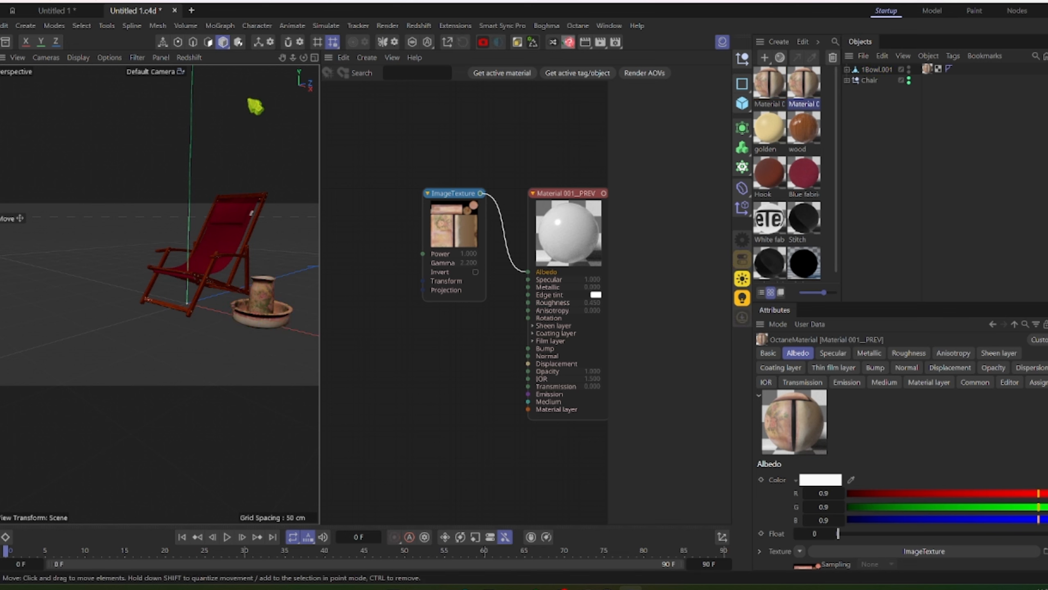
pyautogui.click(502, 25)
pyautogui.click(498, 46)
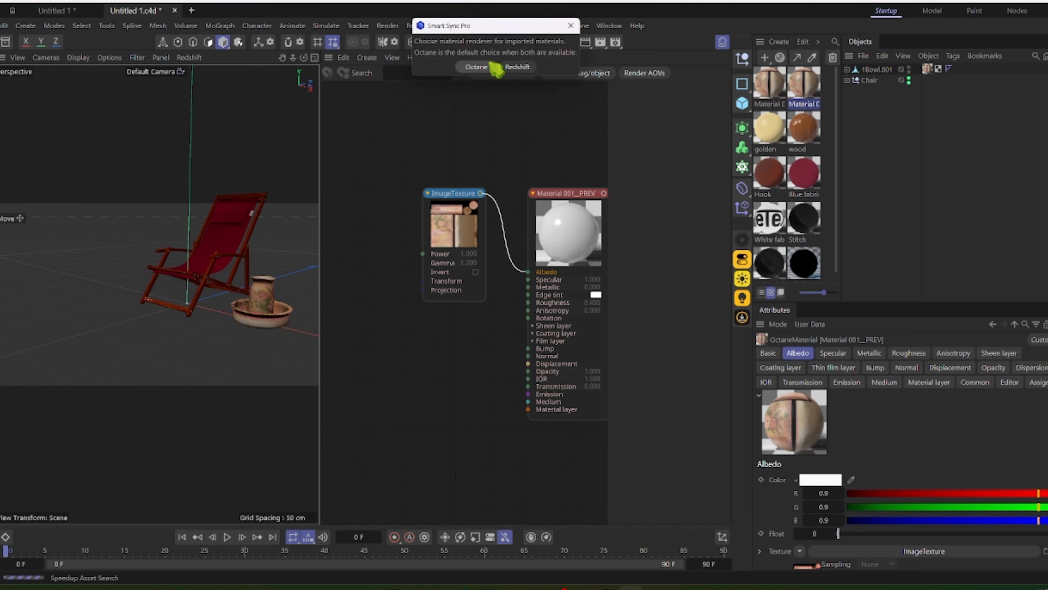
pyautogui.click(476, 67)
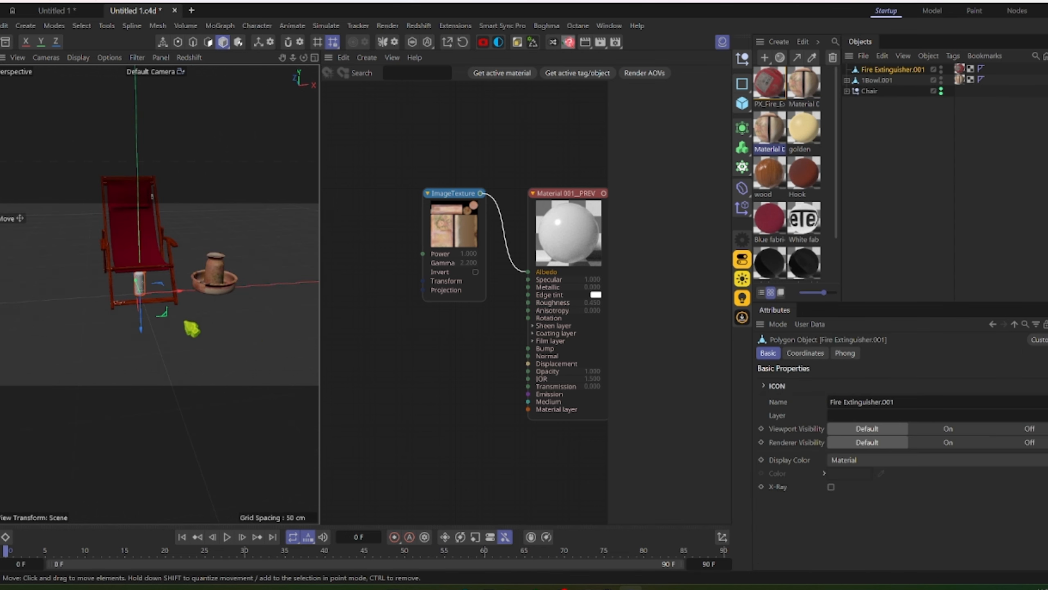
pyautogui.scroll(2, 174, 321)
pyautogui.moveTo(127, 273); pyautogui.dragTo(43, 276)
# Step: Examine the fire extinguisher material's complete Octane node graph, including its texture, transform and displacement nodes
pyautogui.click(774, 85)
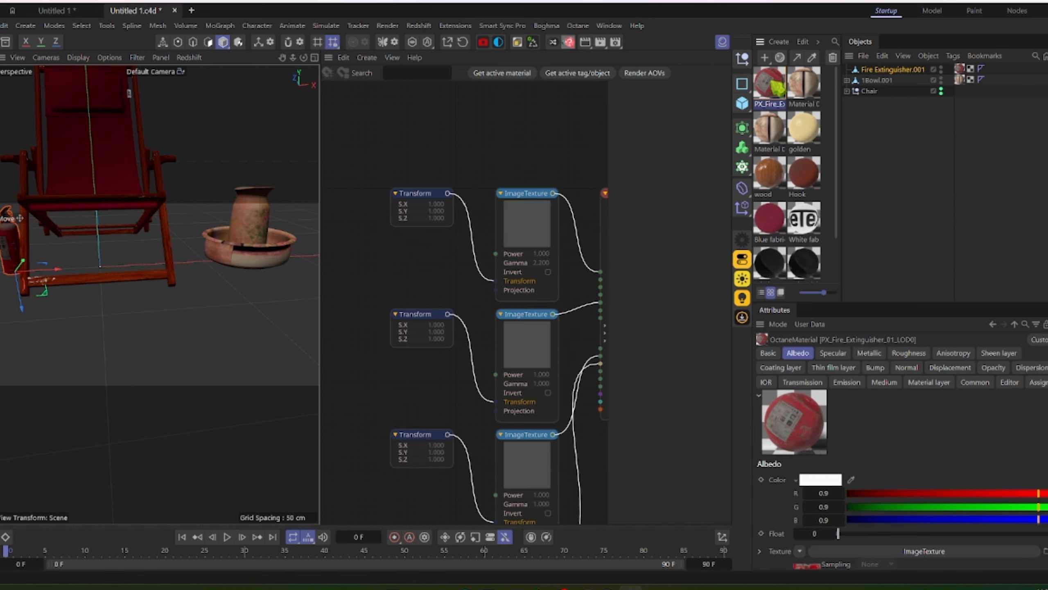
pyautogui.scroll(-2, 483, 301)
pyautogui.moveTo(483, 302); pyautogui.dragTo(460, 231, button='middle')
pyautogui.scroll(-2, 458, 220)
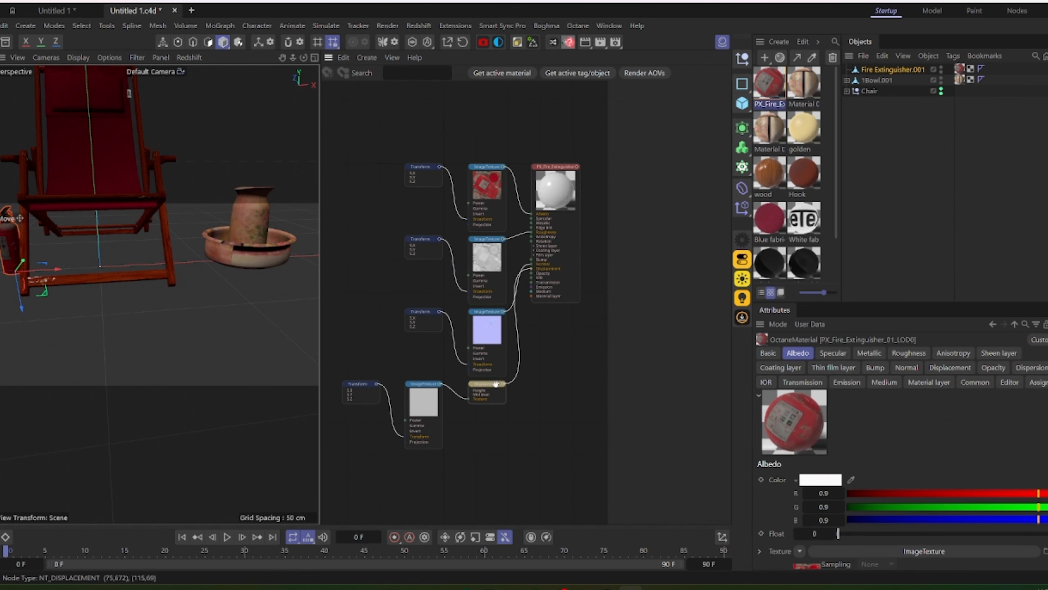
# Step: Move the fire extinguisher farther along the X axis so it stands clear of the deckchair's front leg
pyautogui.keyDown('alt'); pyautogui.moveTo(120, 301); pyautogui.dragTo(74, 302); pyautogui.keyUp('alt')
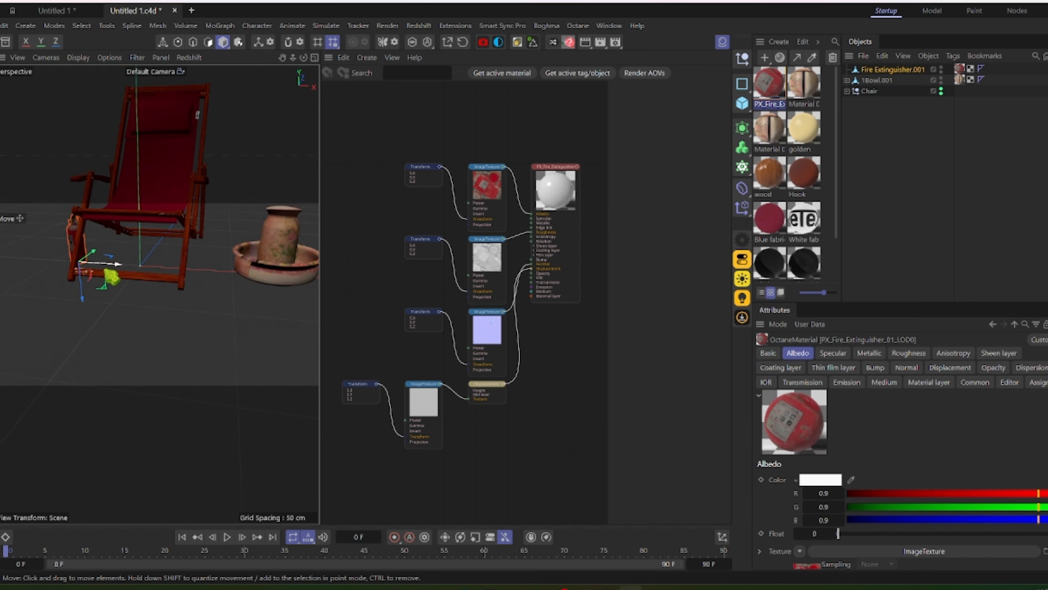
pyautogui.moveTo(106, 270); pyautogui.dragTo(57, 266)
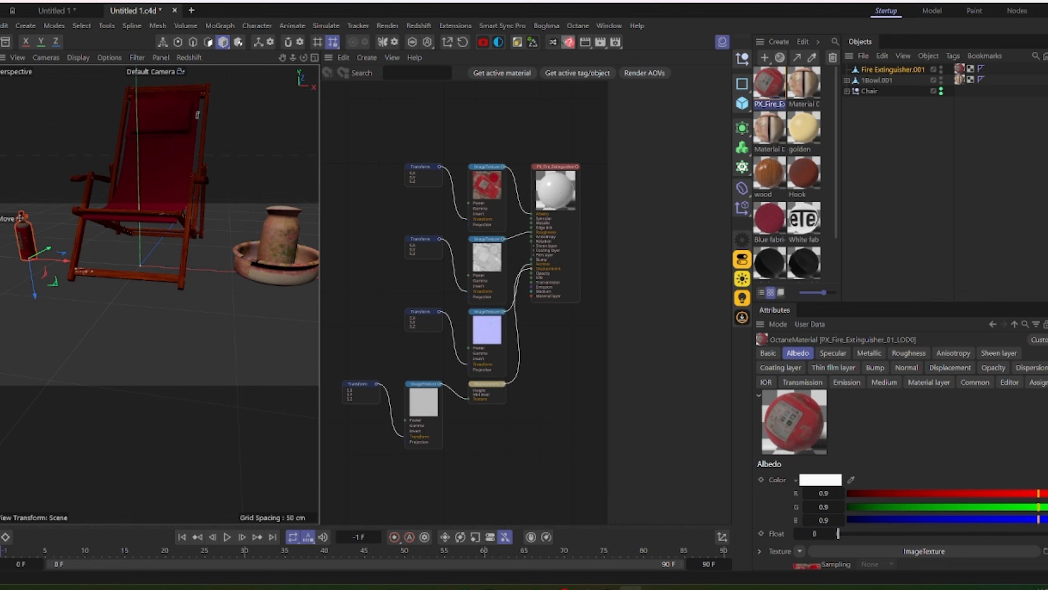
pyautogui.keyDown('alt'); pyautogui.moveTo(152, 284); pyautogui.dragTo(77, 286); pyautogui.keyUp('alt')
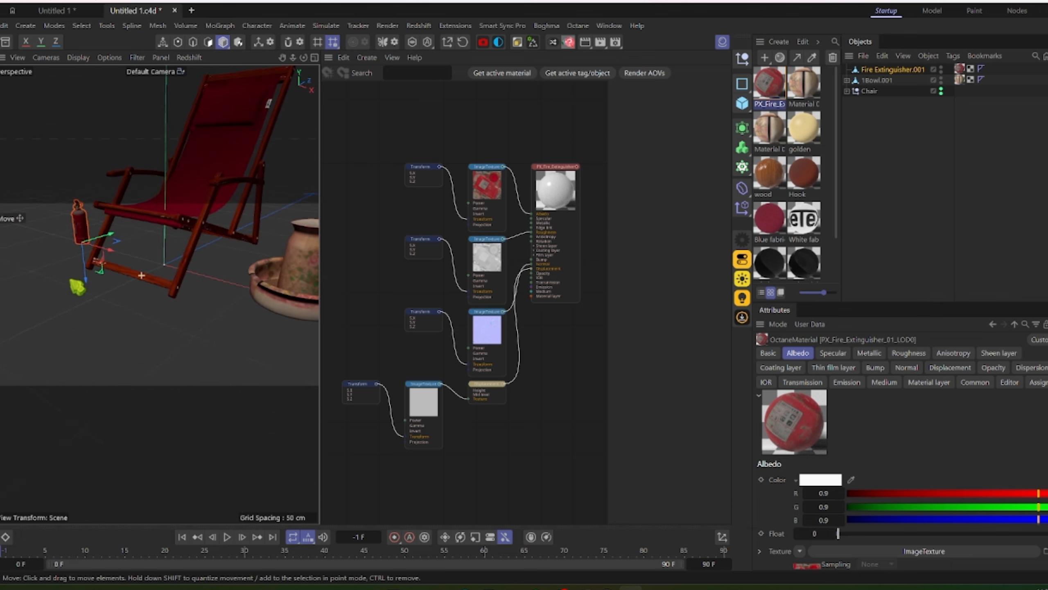
# Step: Frame the fire extinguisher in the viewport and render it in the Octane Live Viewer to check its surface
pyautogui.keyDown('alt'); pyautogui.moveTo(77, 287); pyautogui.dragTo(213, 342, button='middle'); pyautogui.keyUp('alt')
pyautogui.scroll(6, 202, 306)
pyautogui.keyDown('alt'); pyautogui.moveTo(201, 304); pyautogui.dragTo(227, 384, button='middle'); pyautogui.keyUp('alt')
pyautogui.scroll(-3, 166, 252)
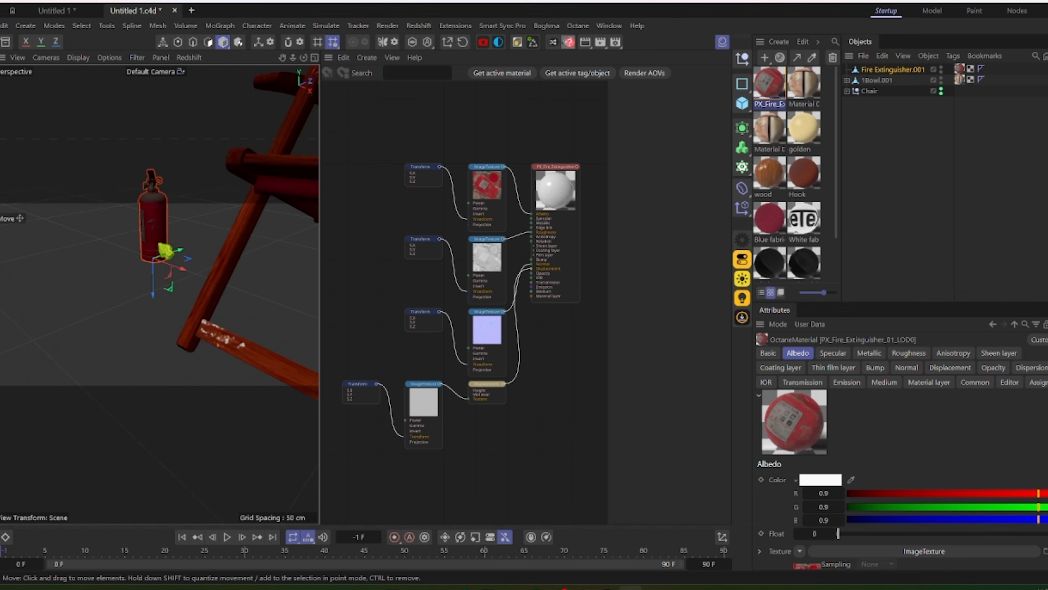
pyautogui.keyDown('alt'); pyautogui.moveTo(166, 251); pyautogui.dragTo(168, 286, button='middle'); pyautogui.keyUp('alt')
pyautogui.keyDown('alt'); pyautogui.moveTo(169, 286); pyautogui.dragTo(278, 287); pyautogui.keyUp('alt')
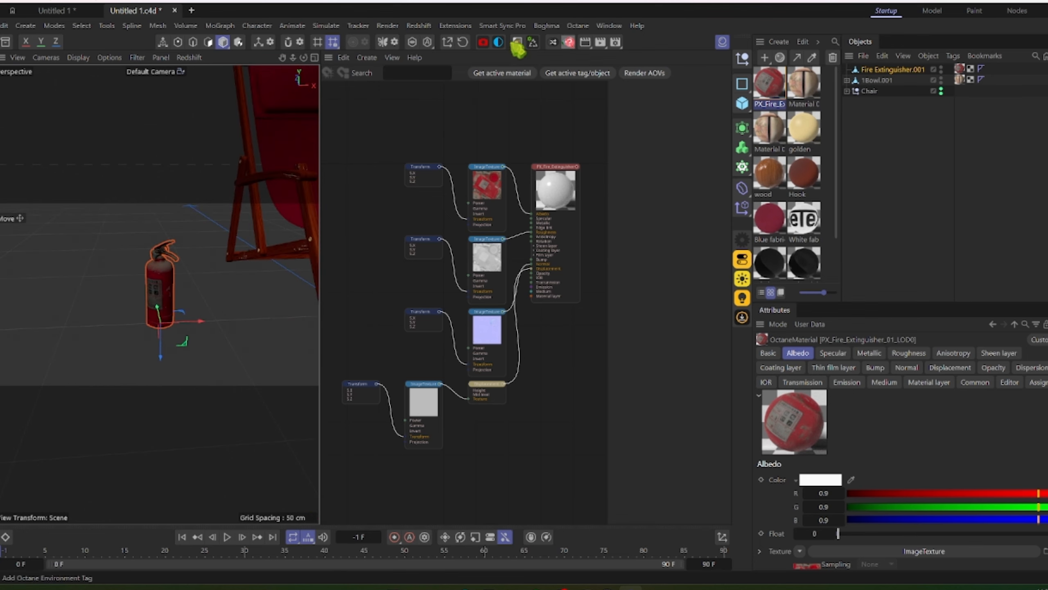
pyautogui.click(578, 25)
pyautogui.click(614, 61)
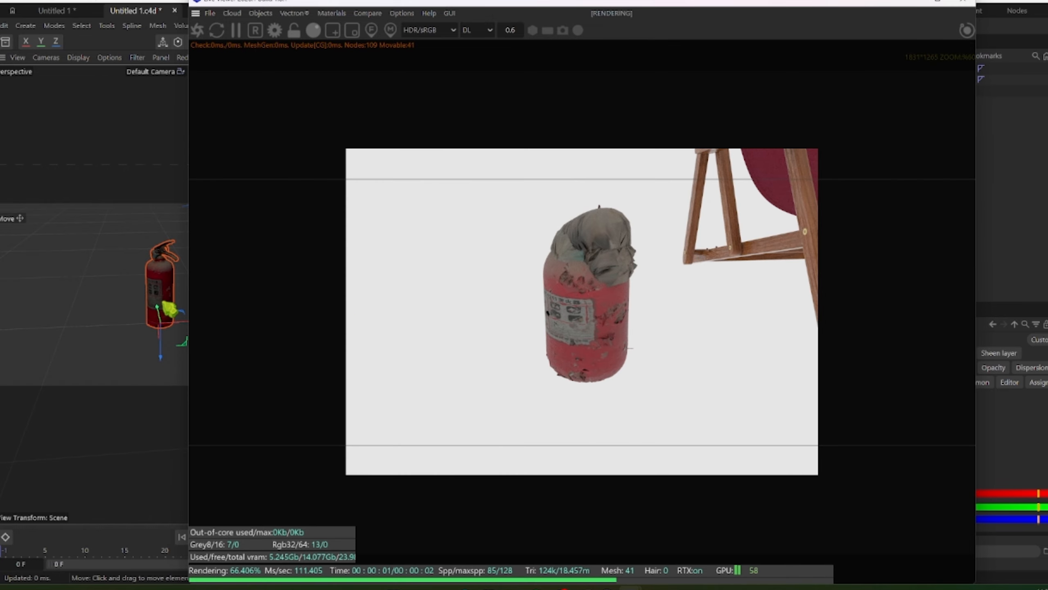
pyautogui.click(916, 4)
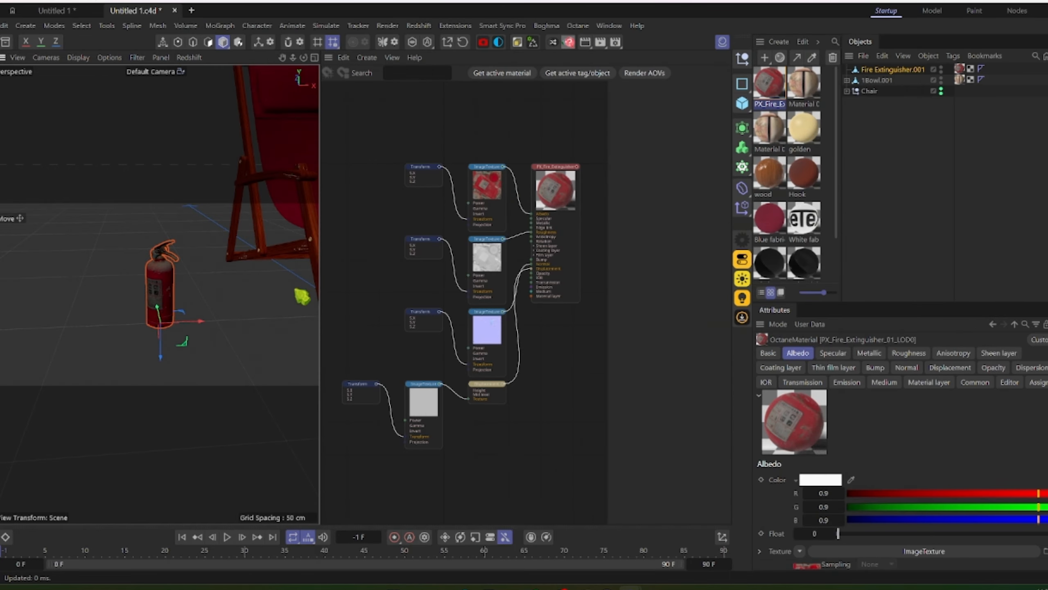
# Step: Set the Height of the fire extinguisher material's Displacement node to 0.001 cm
pyautogui.scroll(5, 497, 422)
pyautogui.click(479, 374)
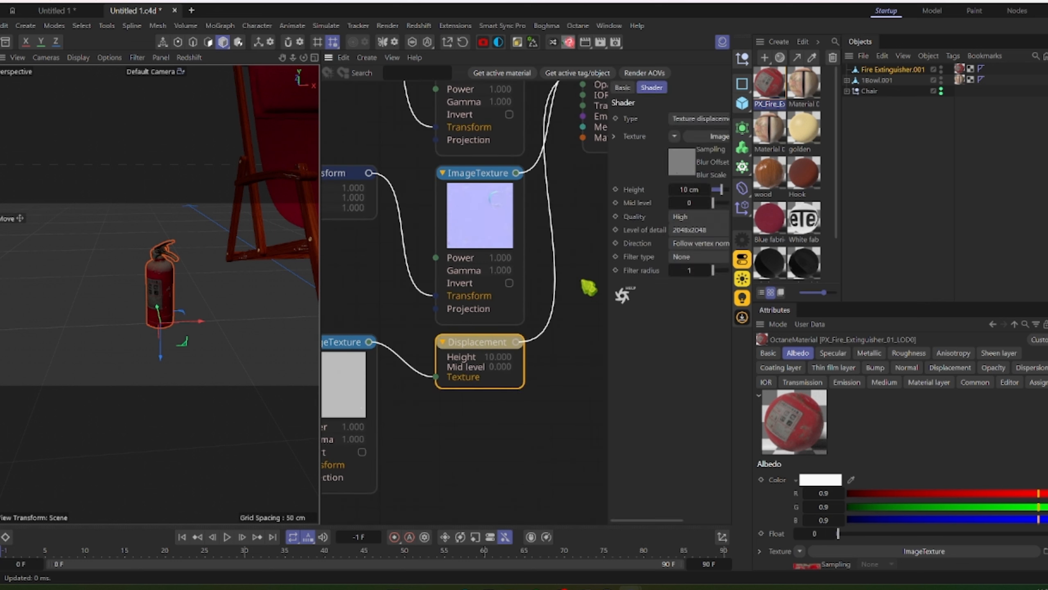
pyautogui.click(696, 189)
pyautogui.write('.001')
pyautogui.press('Return')
# Step: Return to the Octane Live Viewer and examine the rendered fire extinguisher up close
pyautogui.moveTo(650, 588)
pyautogui.click(651, 514)
pyautogui.scroll(5, 598, 276)
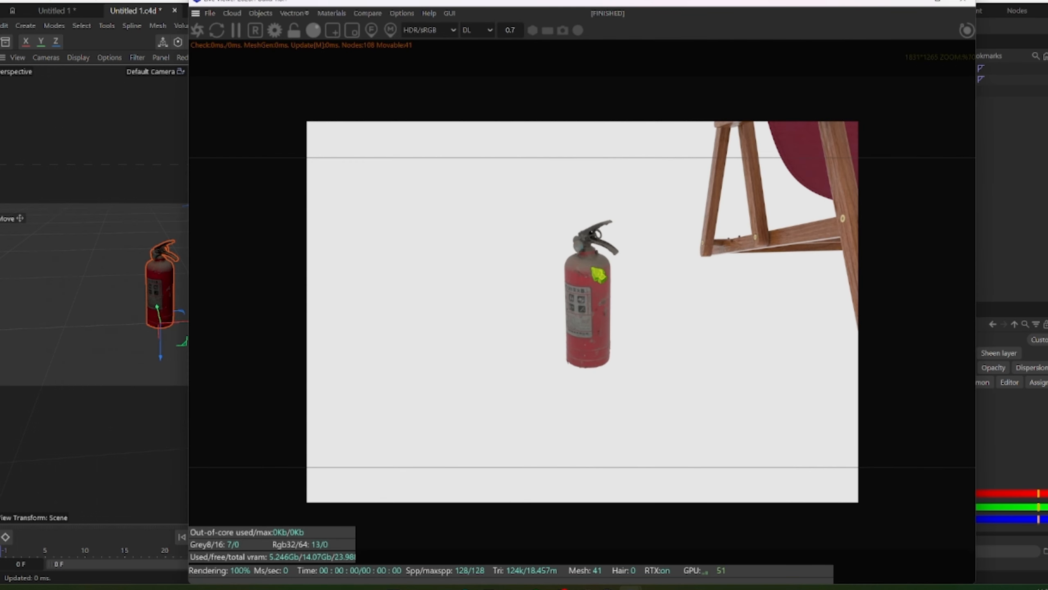
pyautogui.scroll(2, 173, 292)
pyautogui.scroll(2, 175, 294)
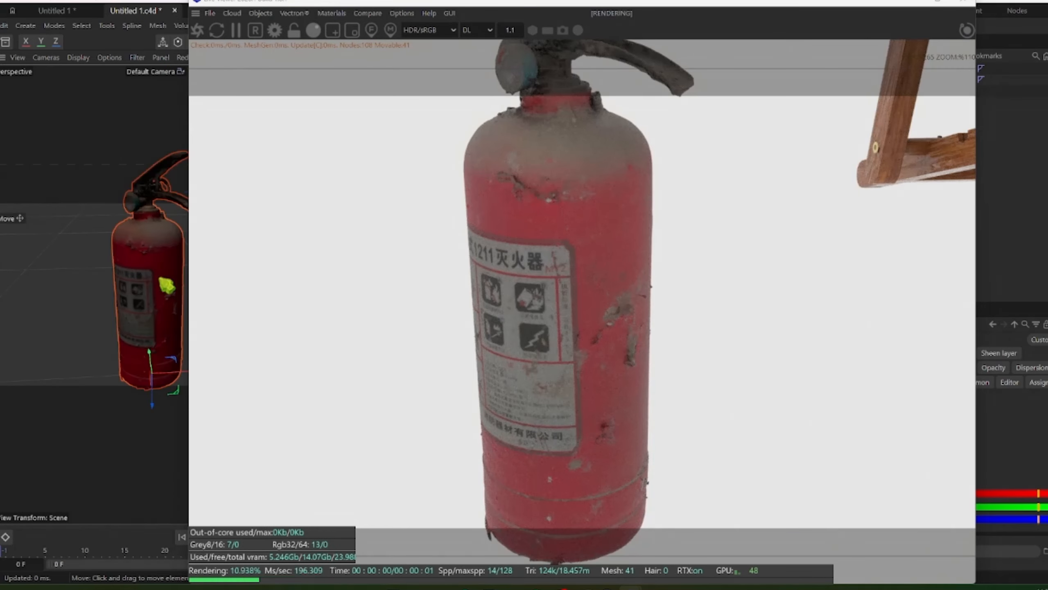
# Step: Inspect the rendered fire extinguisher together with the deckchair from a wider, rotated view, and put the Live Viewer away
pyautogui.scroll(2, 147, 266)
pyautogui.keyDown('alt'); pyautogui.moveTo(150, 291); pyautogui.dragTo(40, 294); pyautogui.keyUp('alt')
pyautogui.scroll(-5, 156, 281)
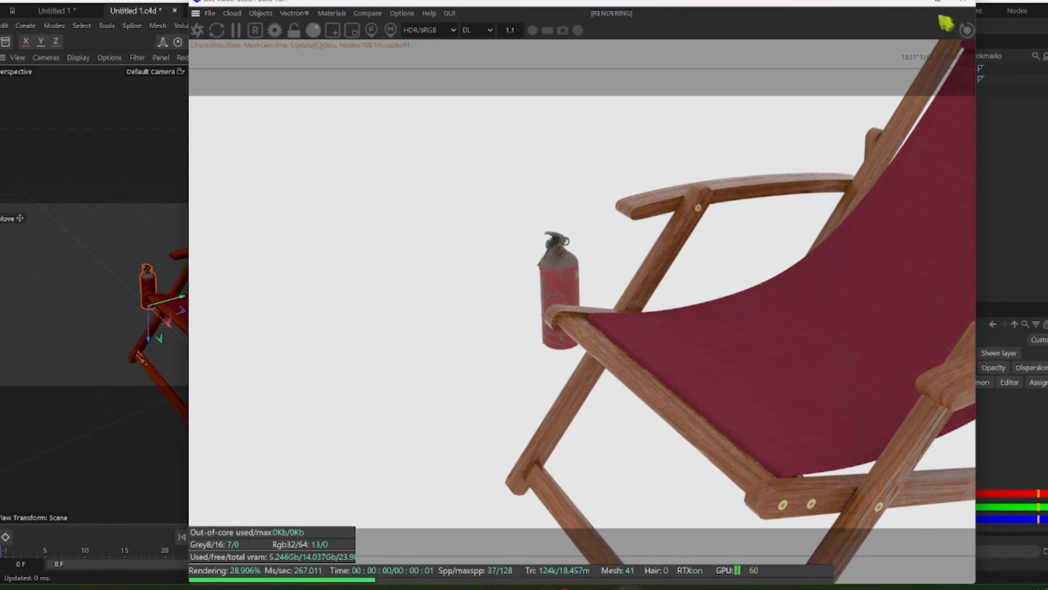
pyautogui.click(910, 1)
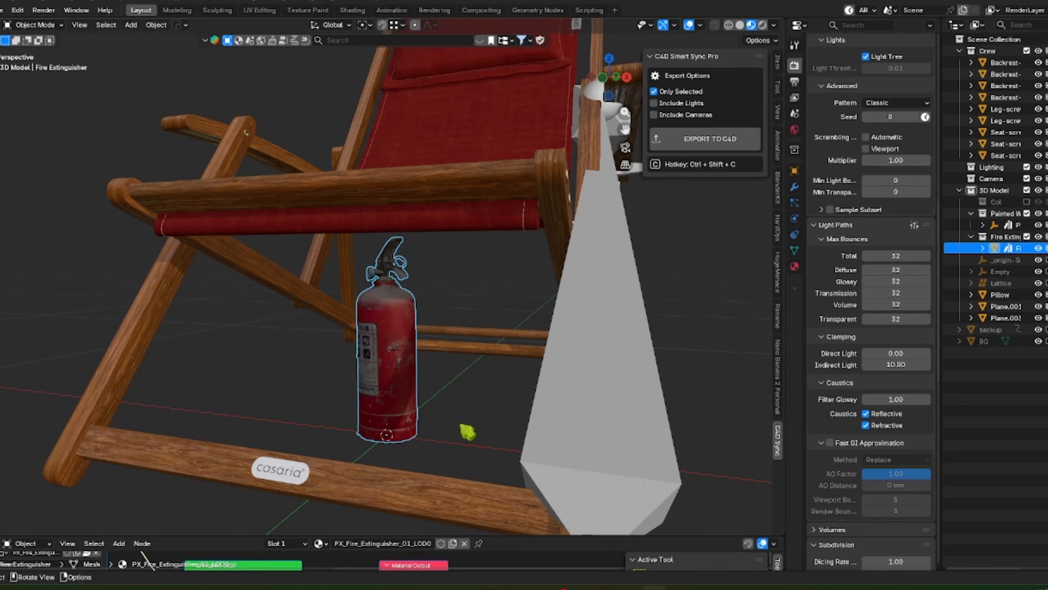
# Step: Switch to Blender, enlarge the 3D viewport and place the Floral Fabric Table Lamp from the model library at the deckchair
pyautogui.scroll(-4, 468, 428)
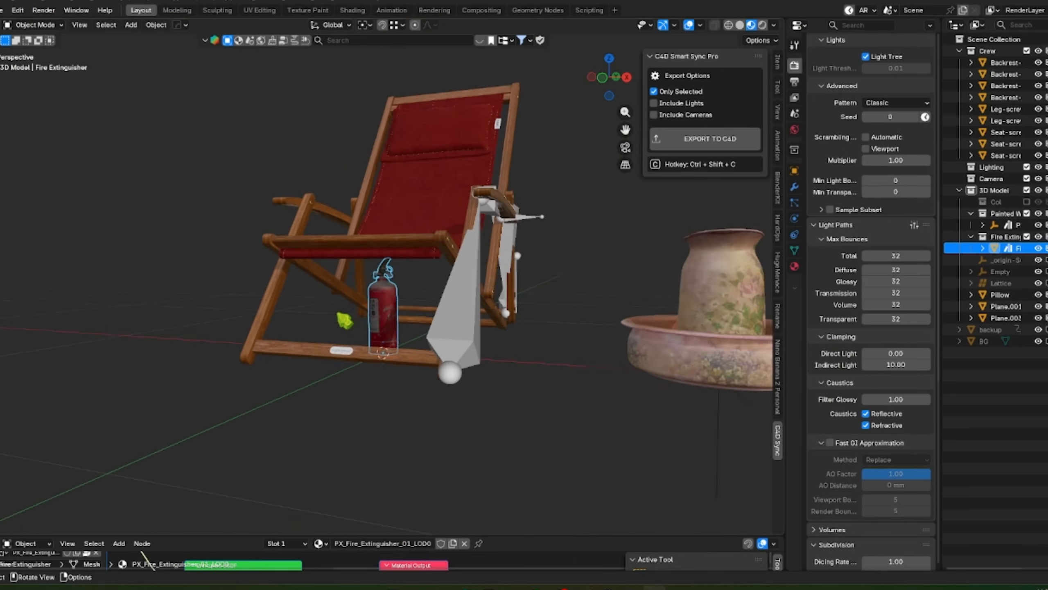
pyautogui.scroll(1, 394, 409)
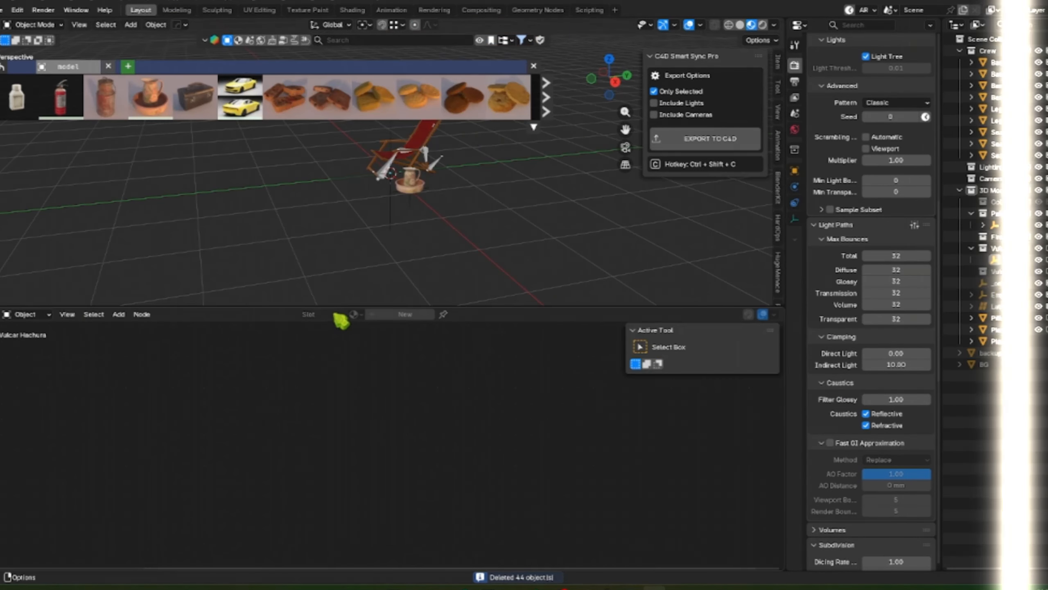
pyautogui.moveTo(332, 307); pyautogui.dragTo(333, 429)
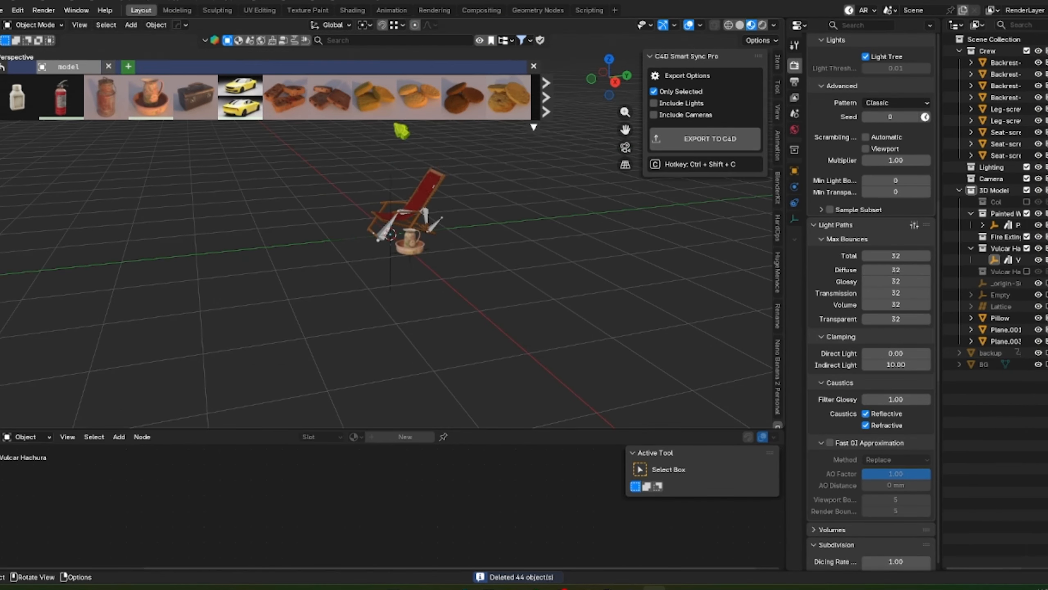
pyautogui.scroll(-6, 393, 113)
pyautogui.scroll(-8, 435, 101)
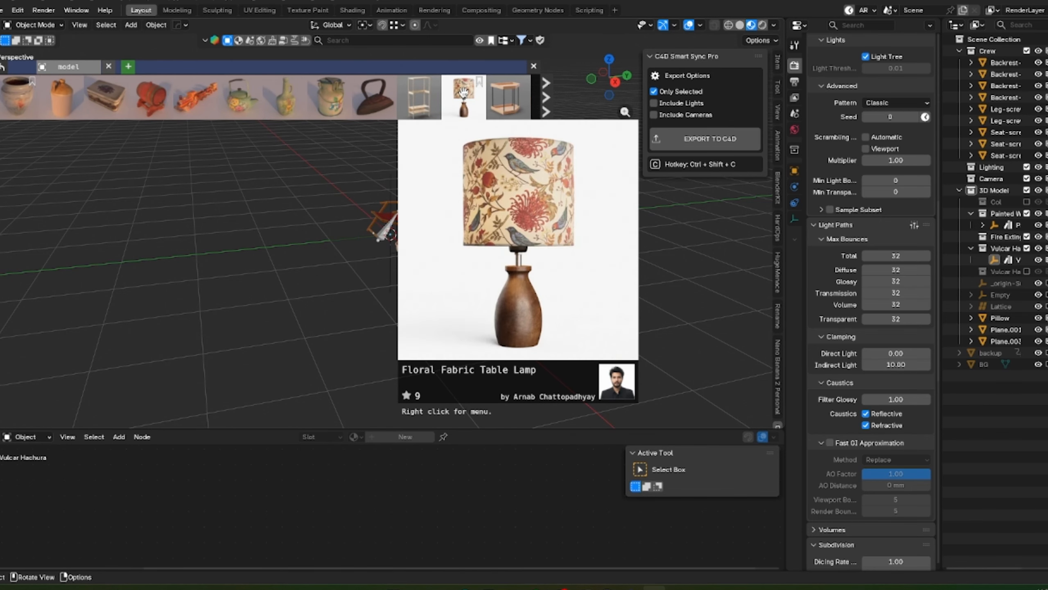
pyautogui.moveTo(464, 92); pyautogui.dragTo(410, 238)
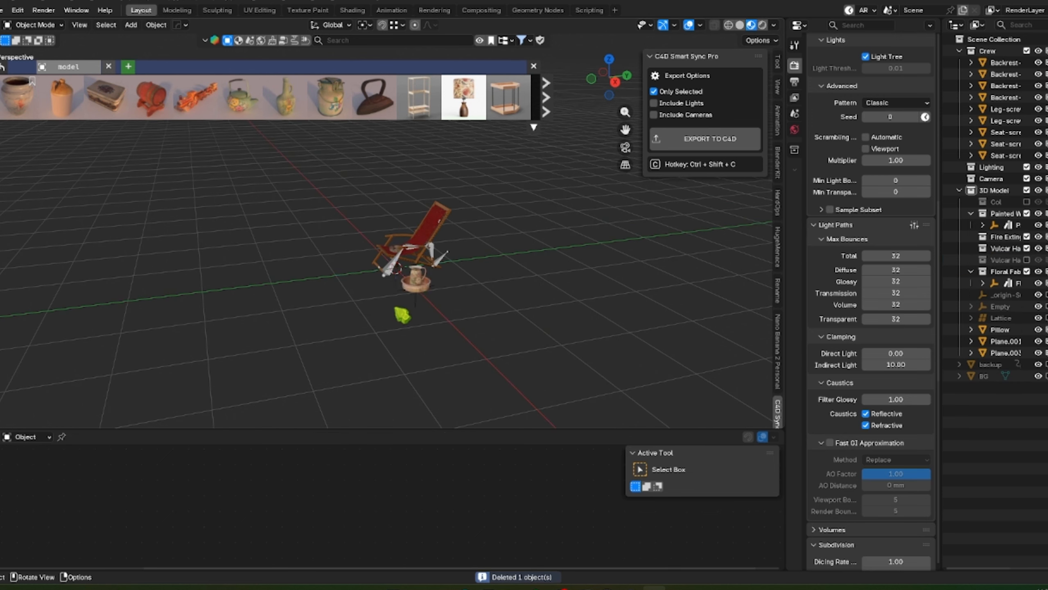
# Step: Select all parts of the floral table lamp by their shared collection and export them to C4D
pyautogui.scroll(6, 395, 308)
pyautogui.click(416, 368)
pyautogui.keyDown('shift'); pyautogui.moveTo(416, 368); pyautogui.dragTo(420, 313, button='middle'); pyautogui.keyUp('shift')
pyautogui.hotkey('shift', 'g')
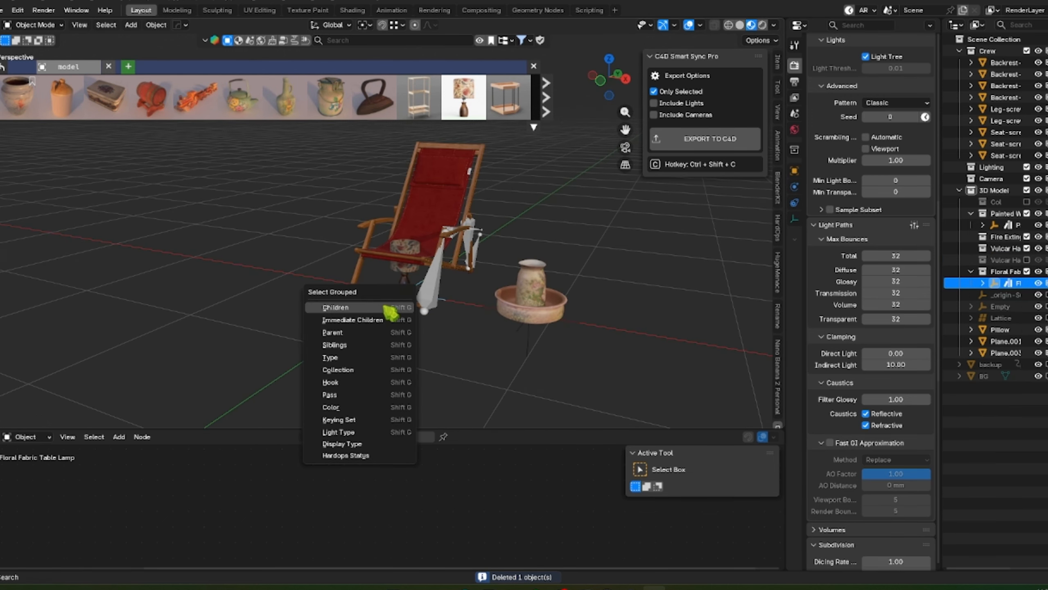
pyautogui.click(384, 372)
pyautogui.scroll(5, 392, 277)
pyautogui.scroll(-2, 426, 264)
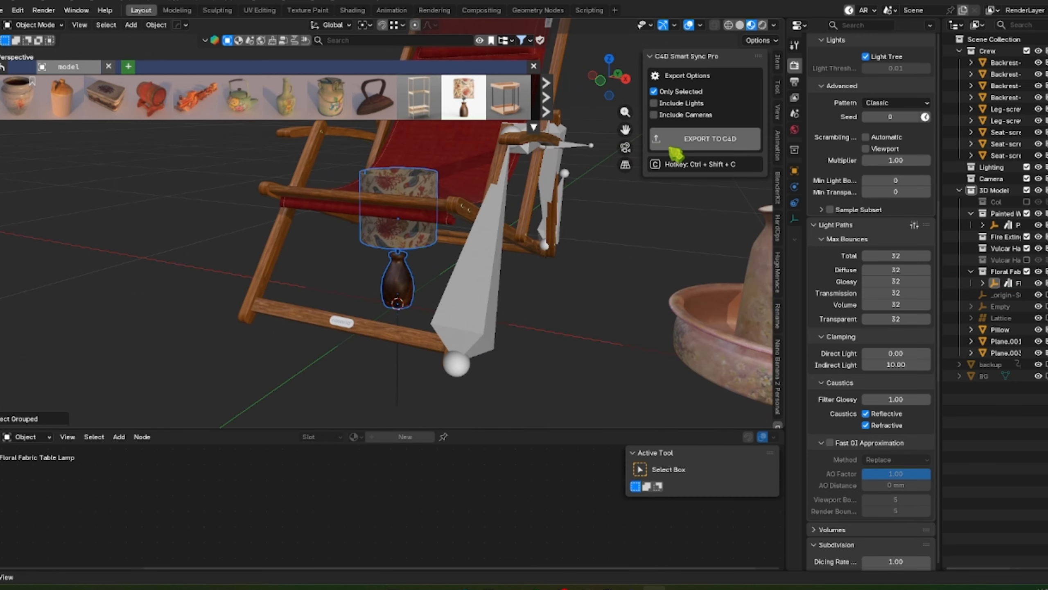
pyautogui.click(686, 140)
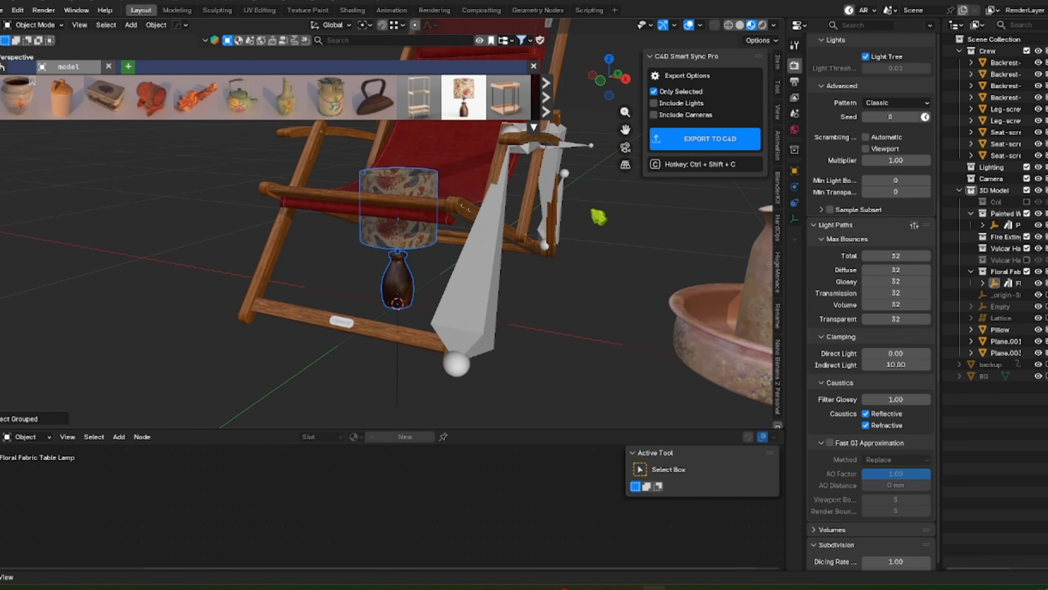
# Step: Switch to Cinema 4D and import the table lamp through Smart Sync Pro with Octane as the material renderer
pyautogui.click(632, 586)
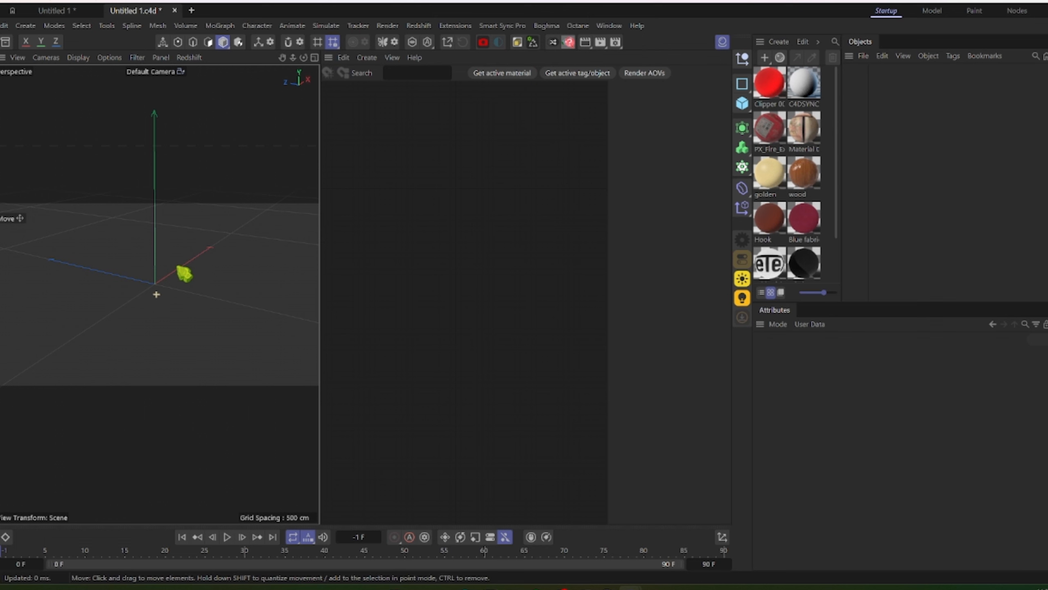
pyautogui.click(504, 27)
pyautogui.click(497, 46)
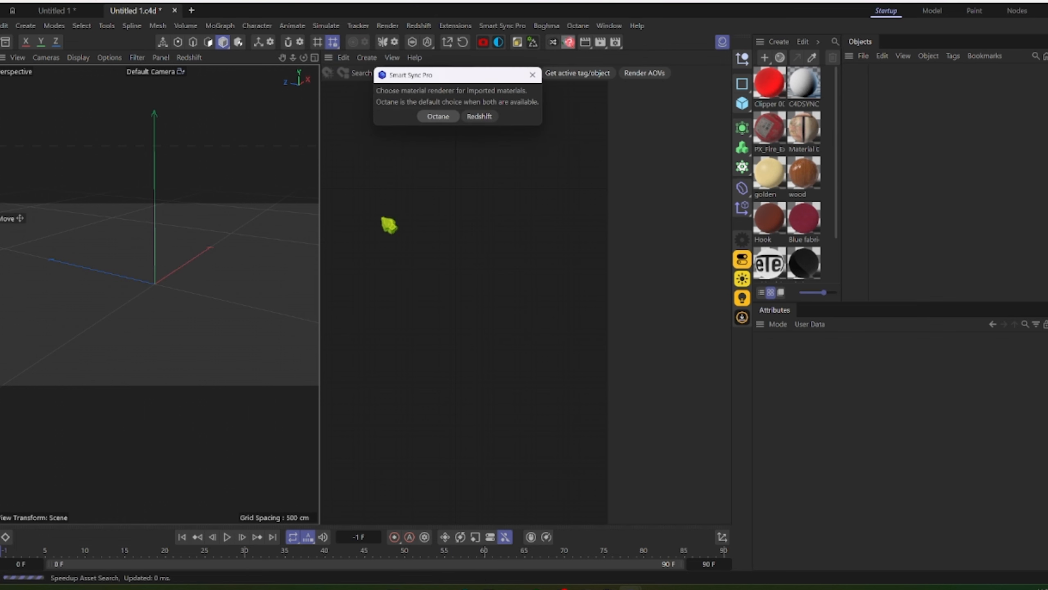
pyautogui.click(437, 117)
# Step: Frame the imported table lamp in the viewport and show its render in the Octane Live Viewer
pyautogui.scroll(5, 119, 286)
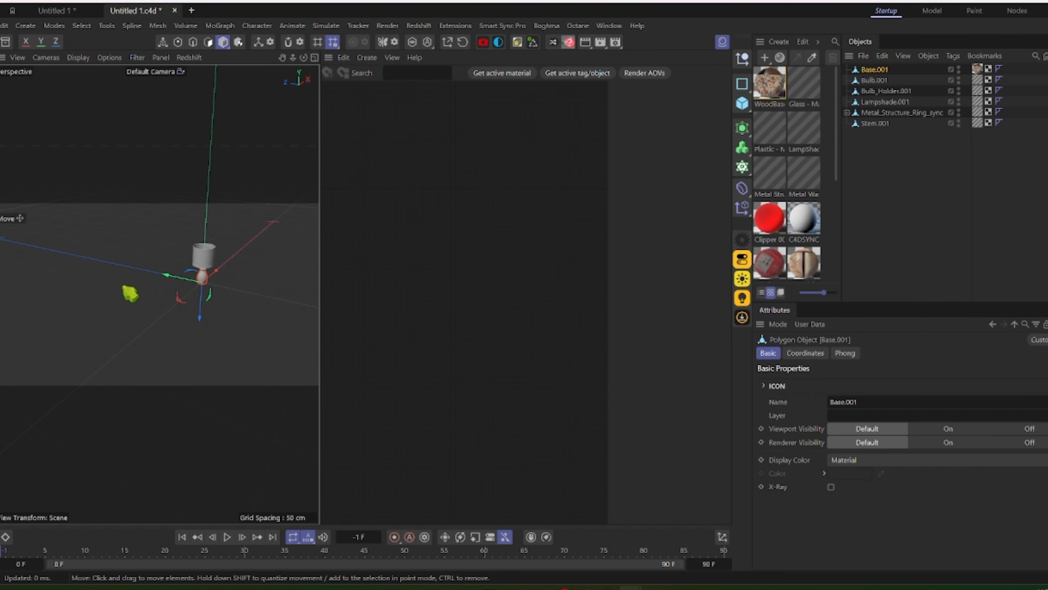
pyautogui.scroll(5, 197, 301)
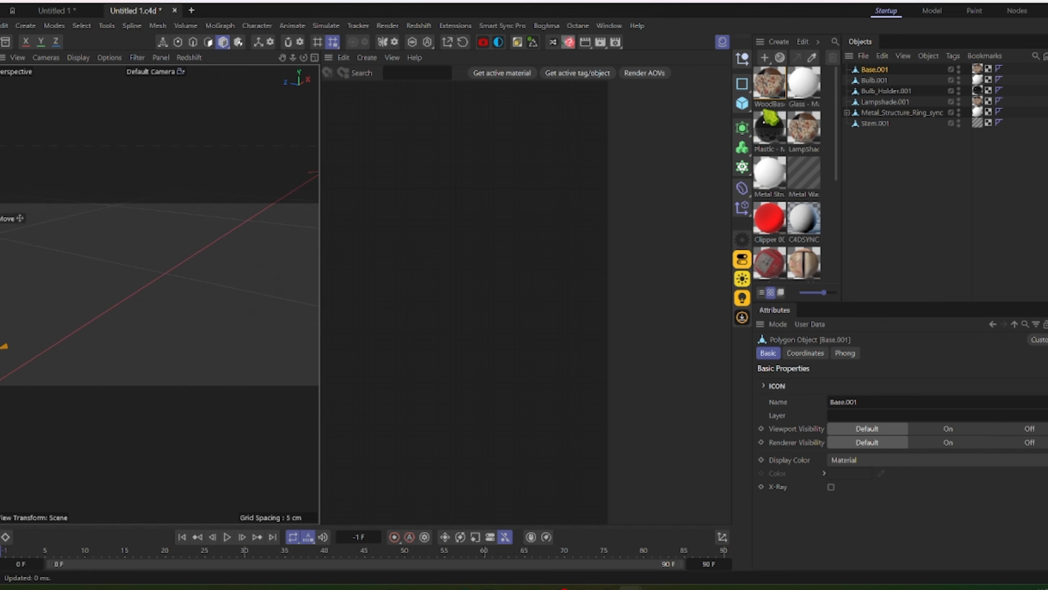
pyautogui.press('s')
pyautogui.scroll(-8, 153, 297)
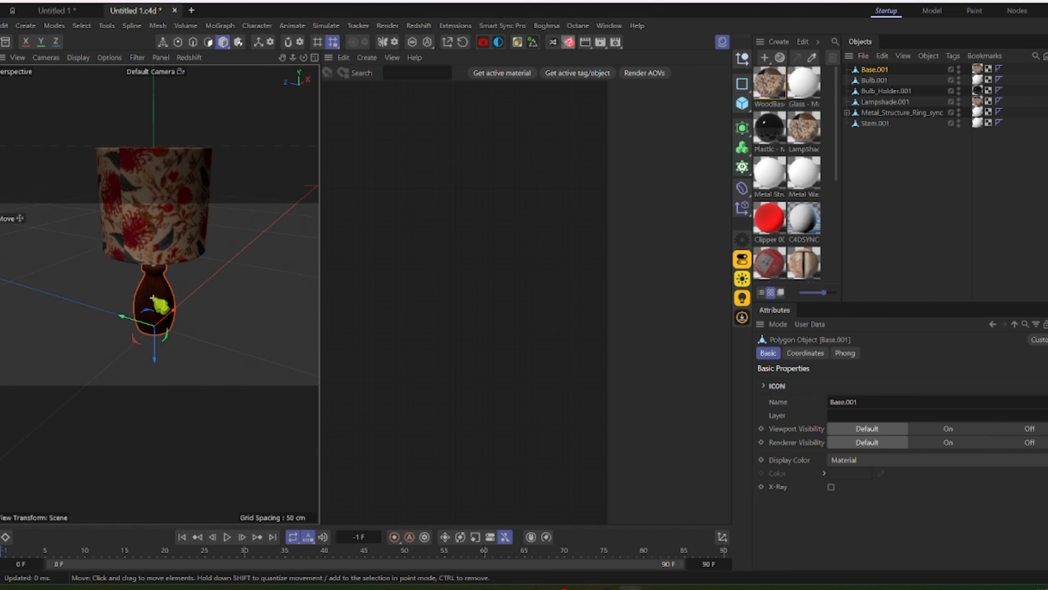
pyautogui.moveTo(632, 588)
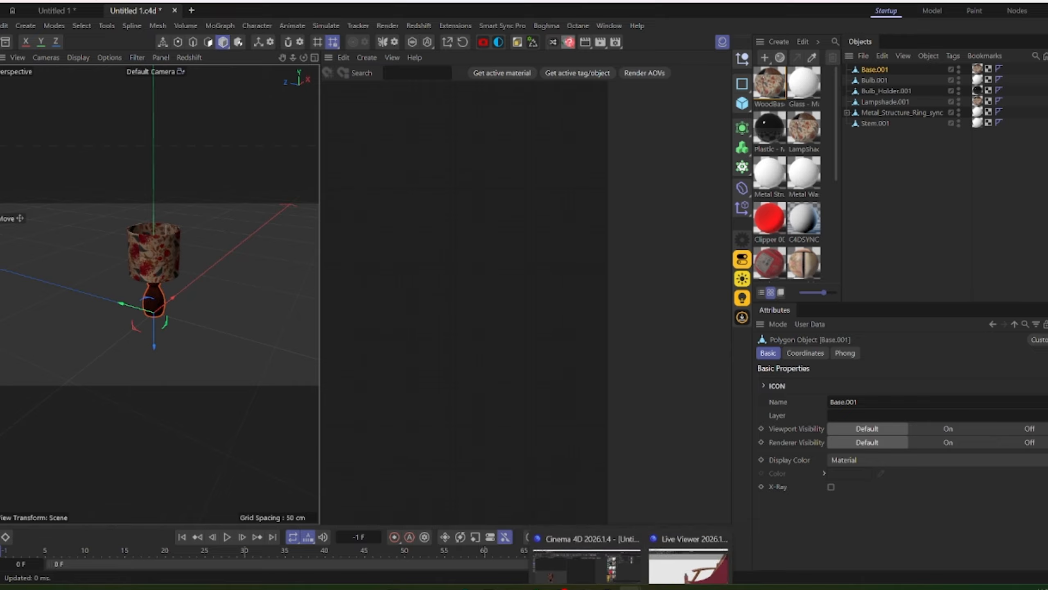
pyautogui.click(682, 558)
pyautogui.scroll(2, 594, 244)
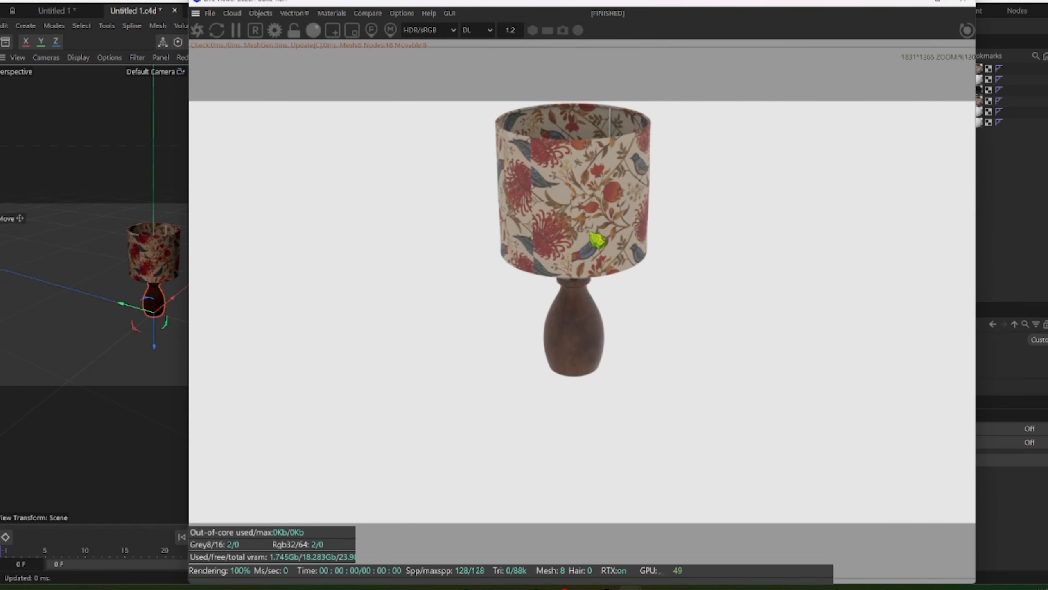
# Step: Examine the rendered lampshade's fabric and interior from above, and dismiss the Live Viewer
pyautogui.scroll(5, 134, 324)
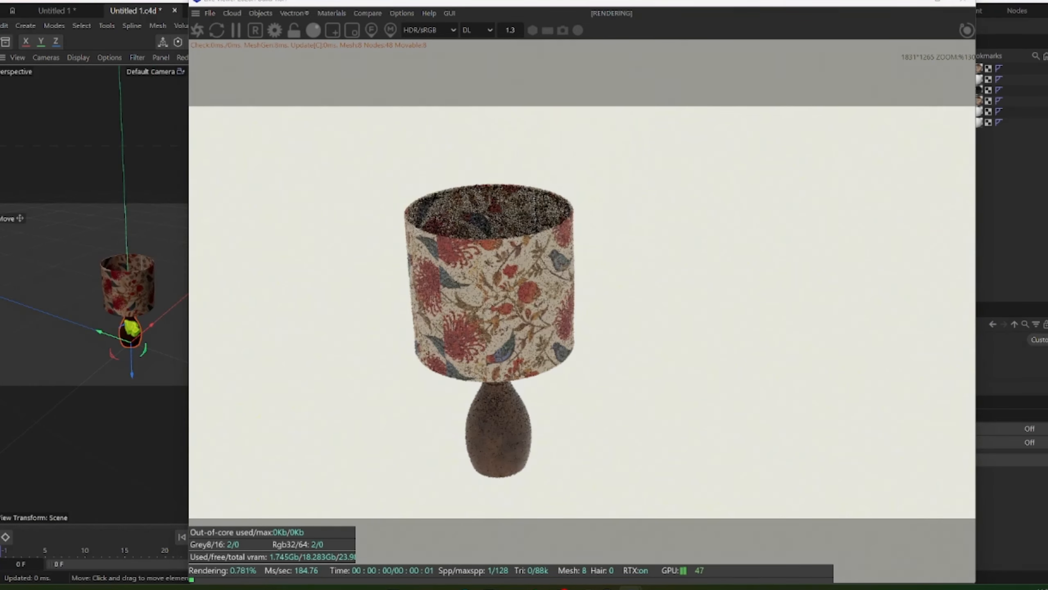
pyautogui.keyDown('alt'); pyautogui.moveTo(176, 298); pyautogui.dragTo(130, 336); pyautogui.keyUp('alt')
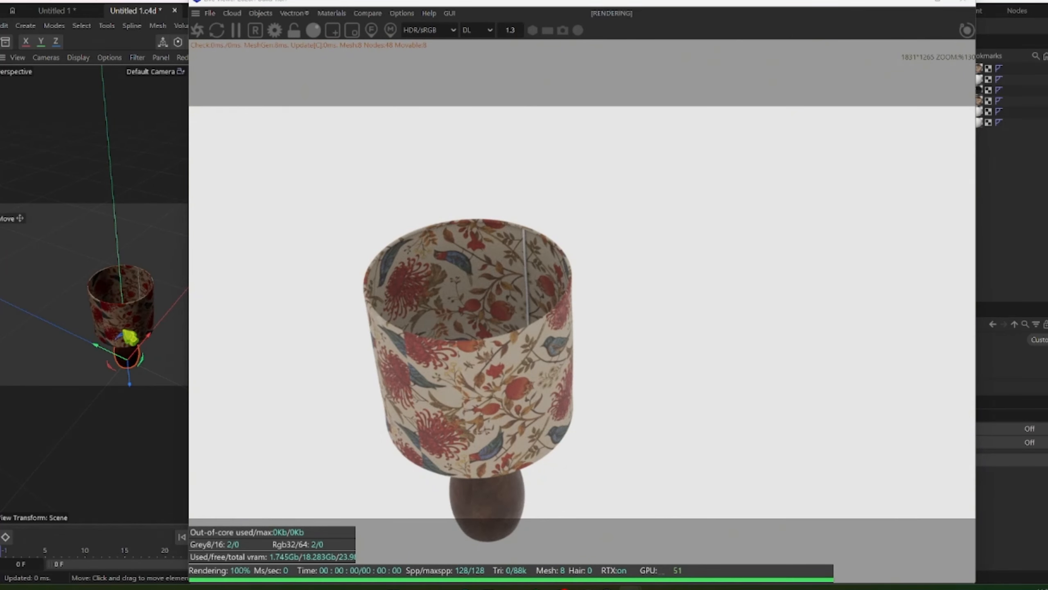
pyautogui.scroll(-2, 129, 336)
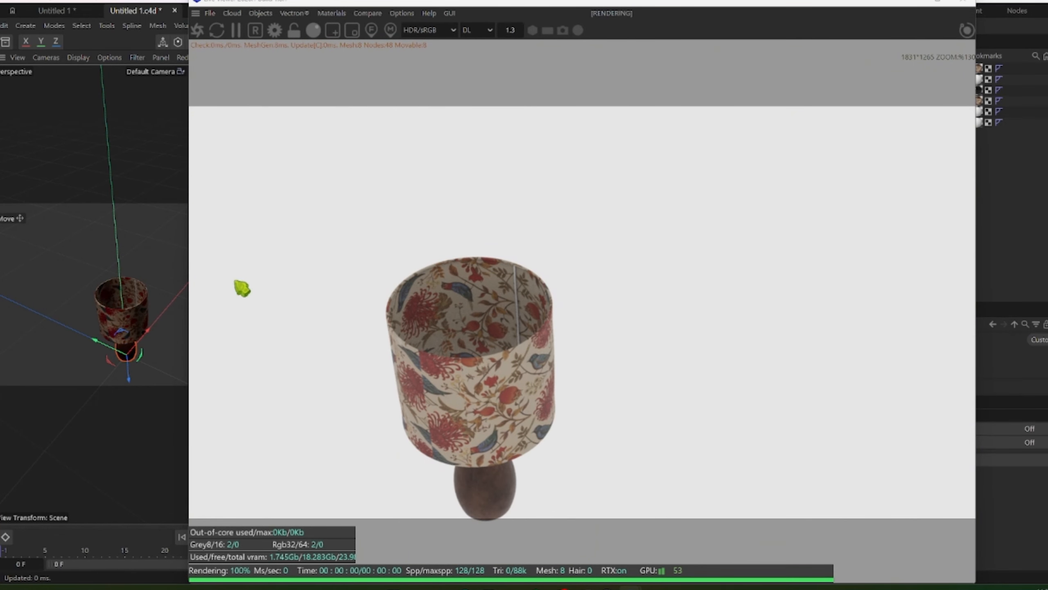
pyautogui.click(965, 2)
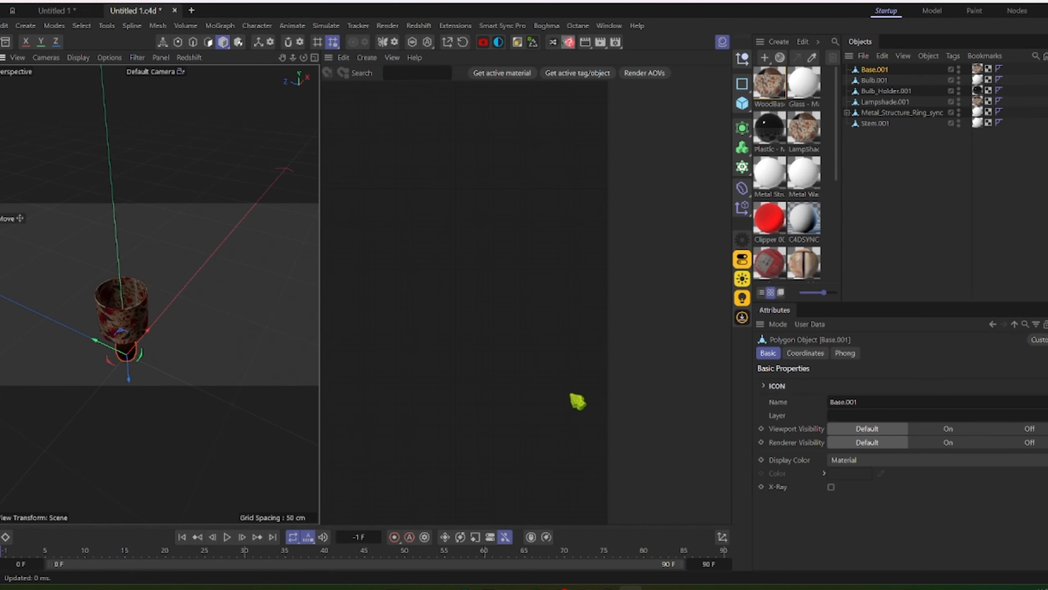